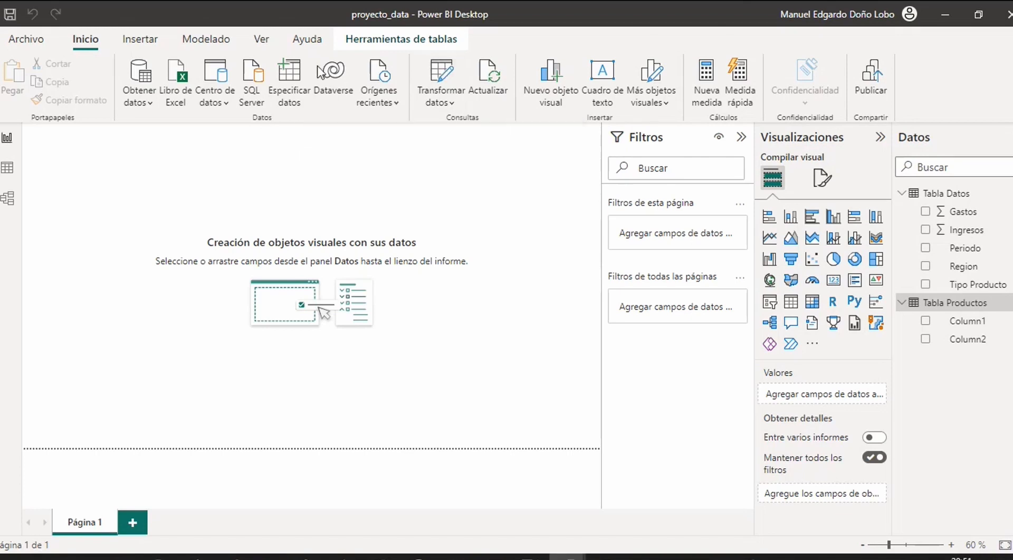
Open the Power Query Editor full-size, review its general, transformation and column-adding commands, and minimize it
click(438, 79)
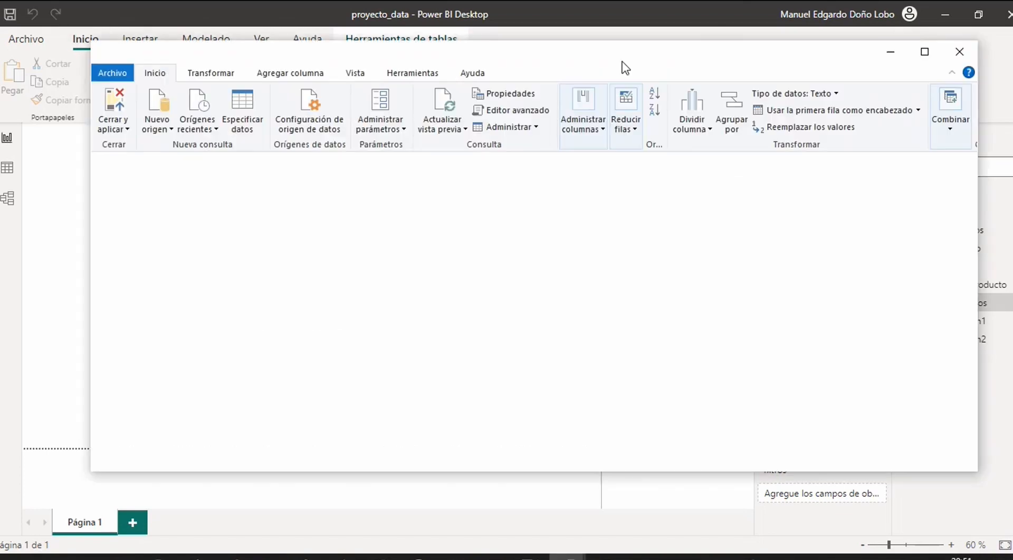
click(921, 52)
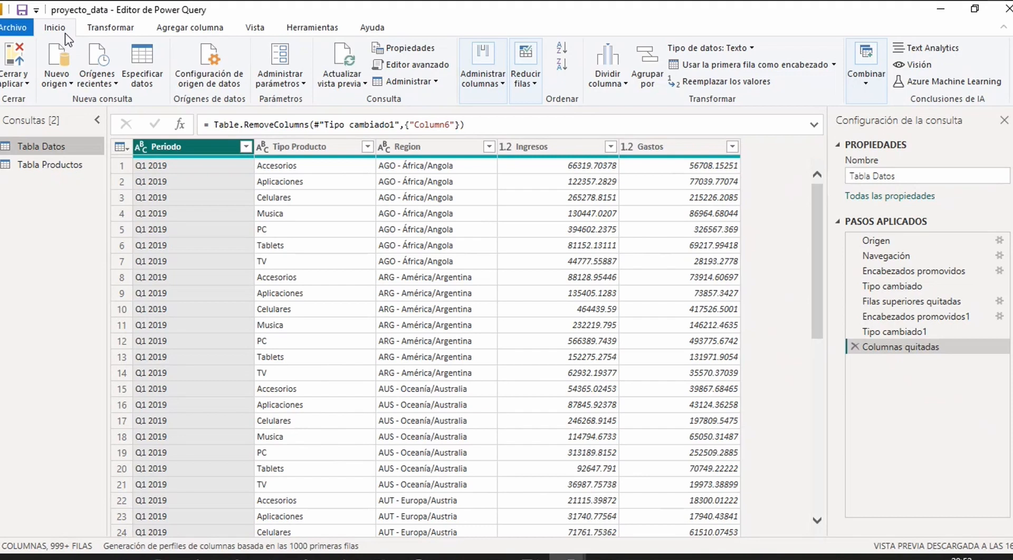
click(112, 29)
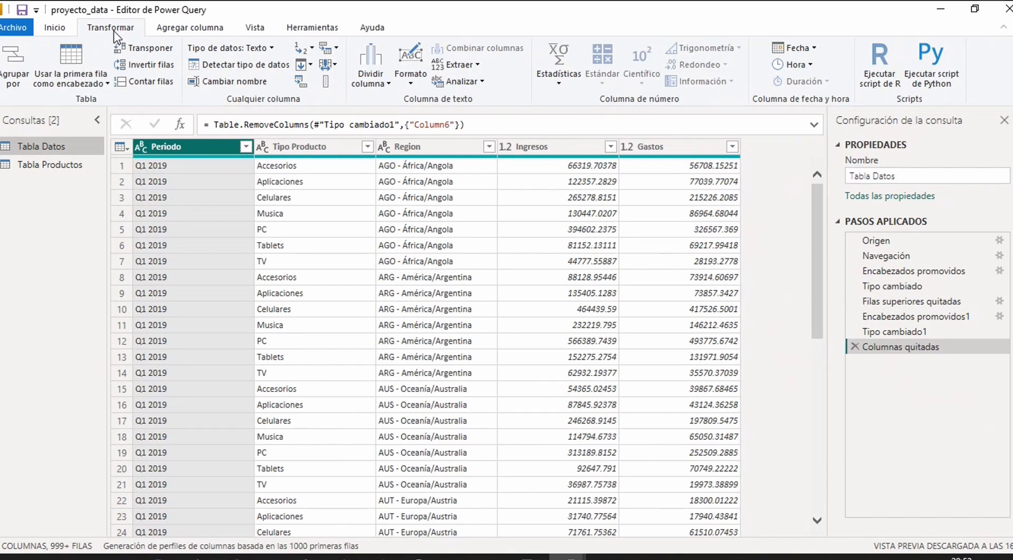
click(194, 29)
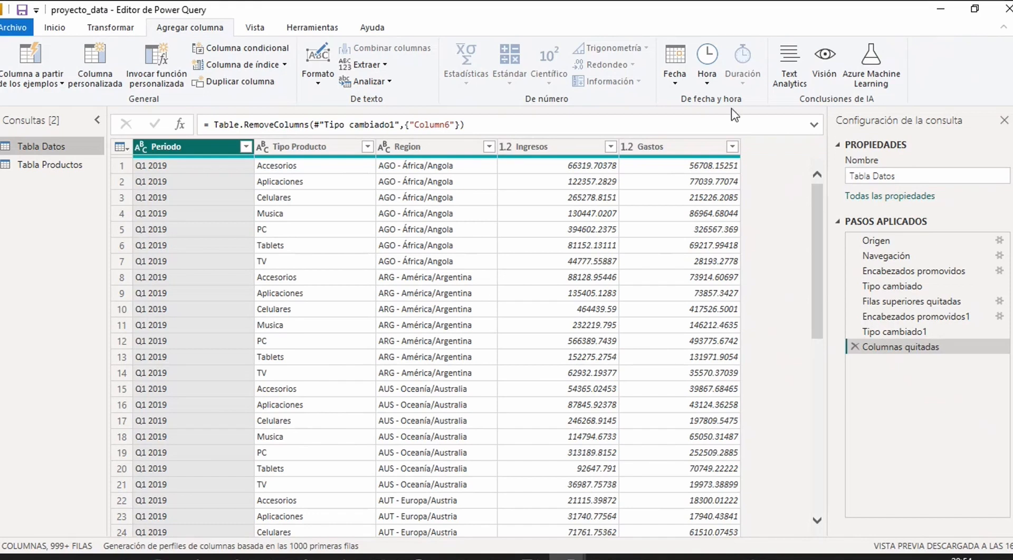
click(940, 10)
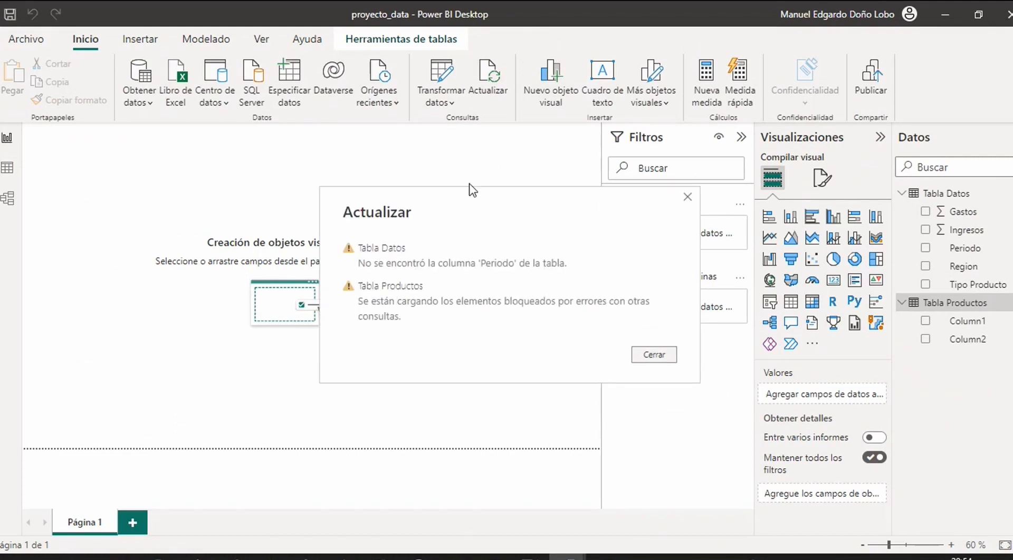
Dismiss the refresh message, switch to Data.xlsx in Excel, delete empty rows 2 and 3 of Tabla Datos, and save the workbook
click(649, 355)
click(573, 558)
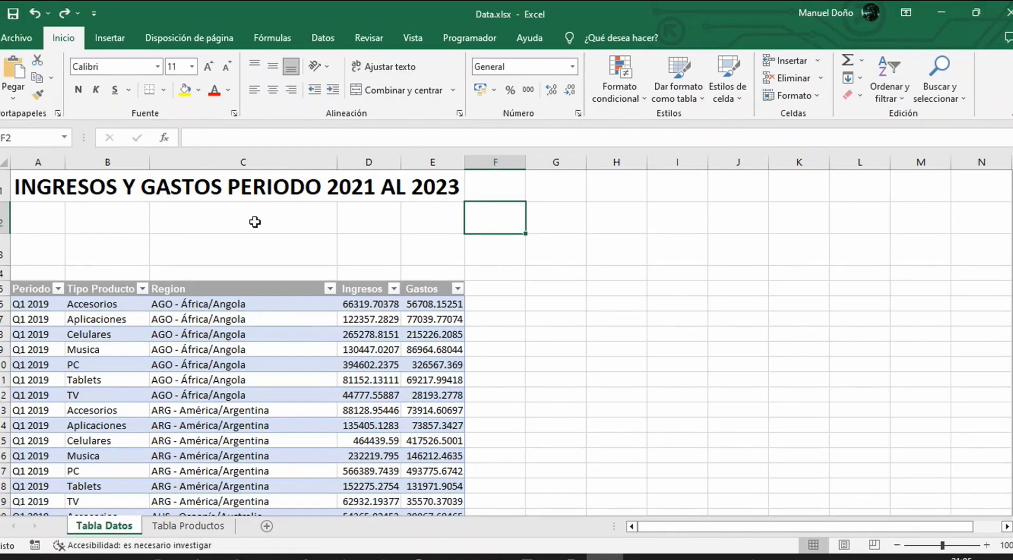
drag(5, 217, 8, 255)
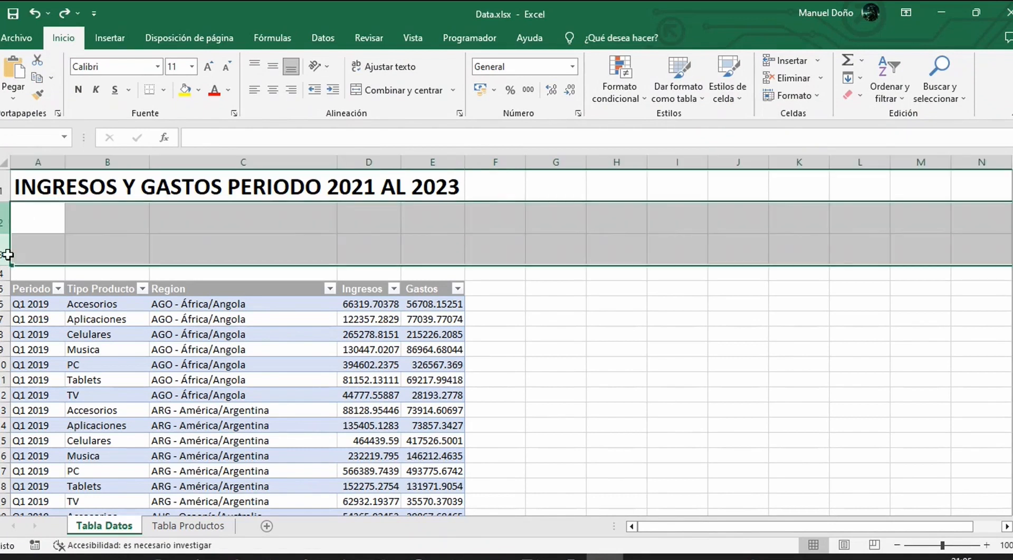
key(ctrl+minus)
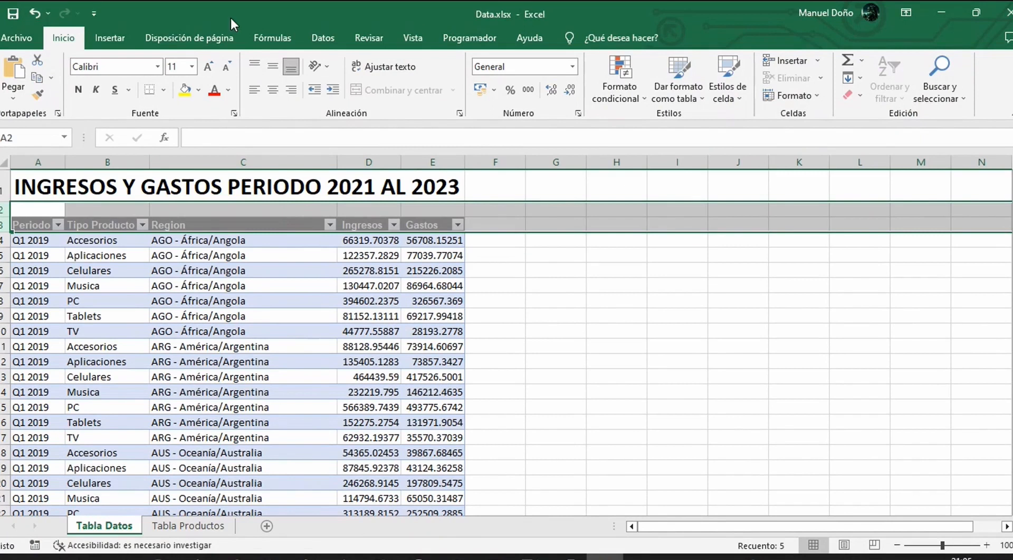
click(12, 15)
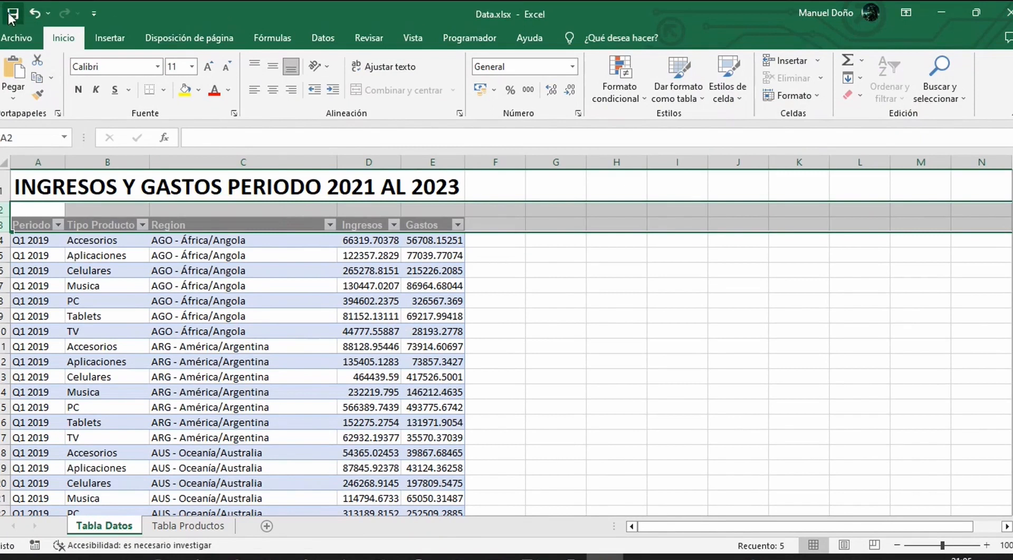
Switch to the Power Query Editor, refresh the Tabla Datos preview, and examine the rows above the headers in the Navegación step
key(alt+Tab)
click(345, 55)
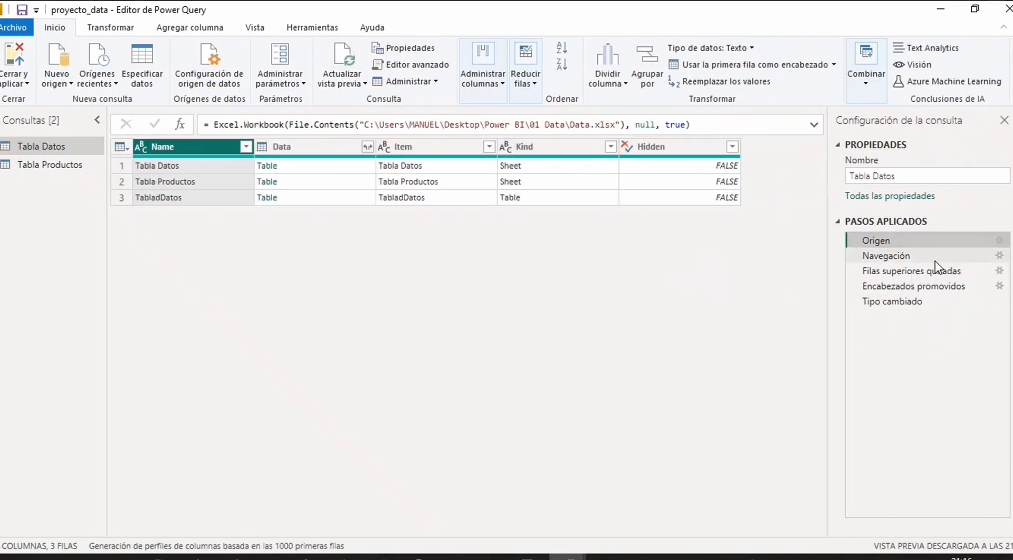
click(934, 261)
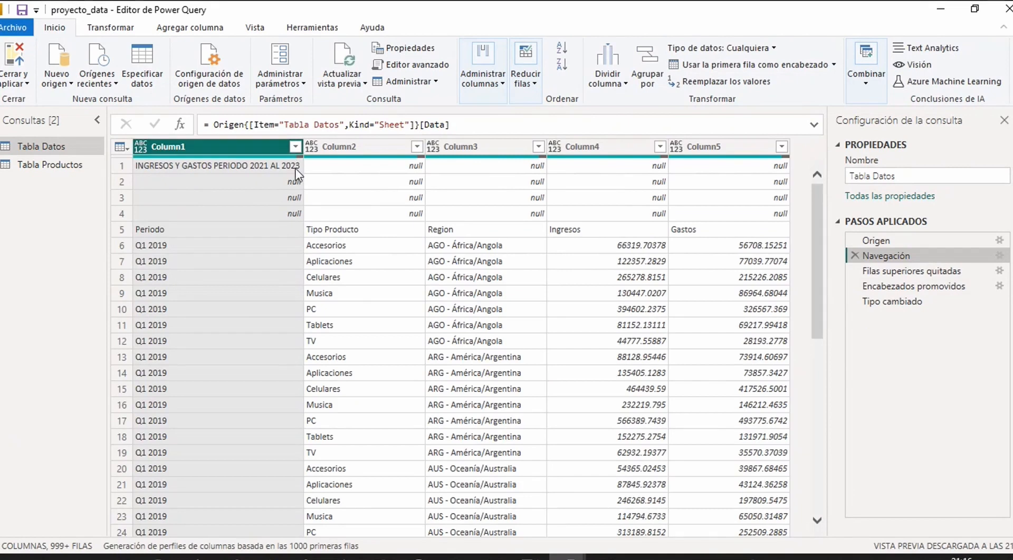
click(353, 165)
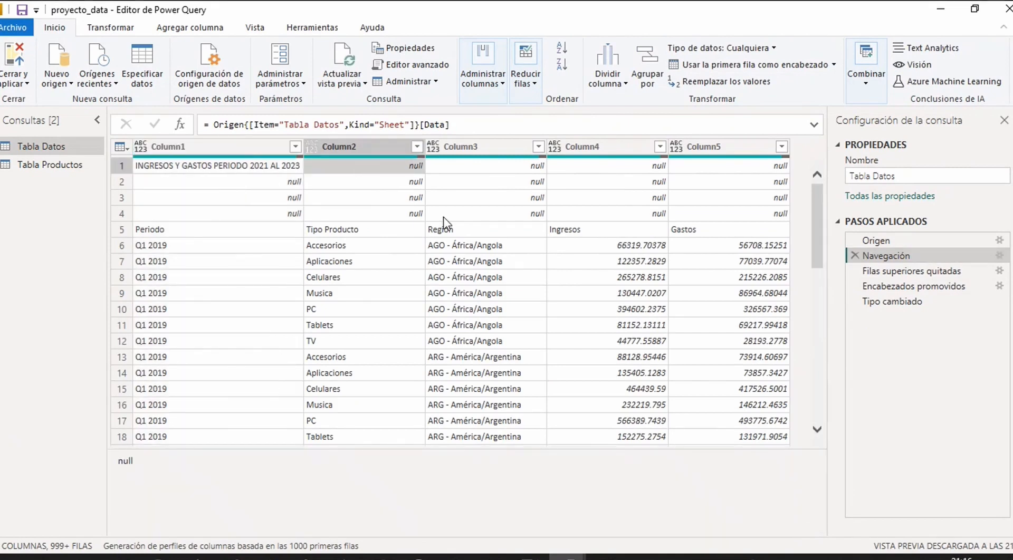
key(Down)
key(Down)
key(Down)
key(Up)
key(Up)
key(Up)
key(Up)
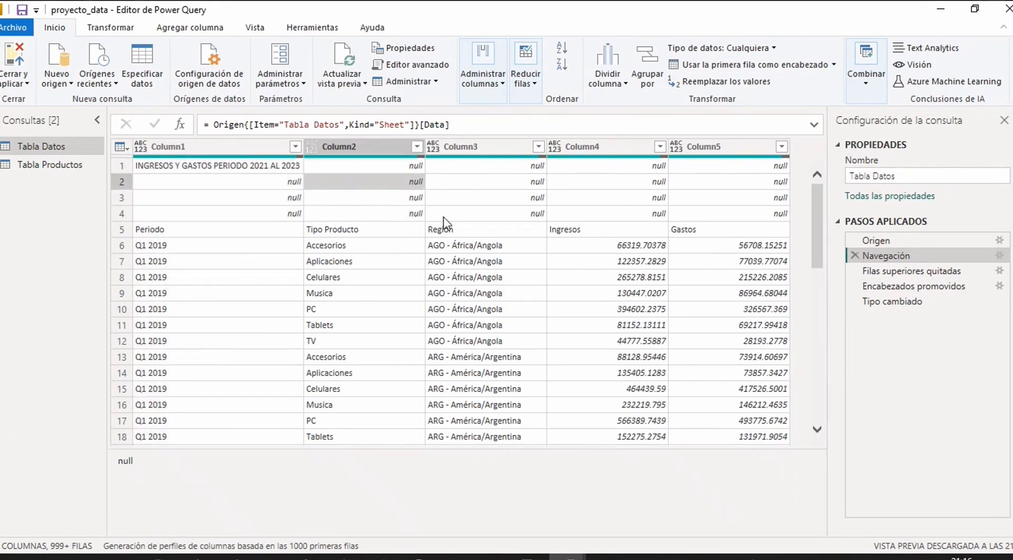
click(153, 186)
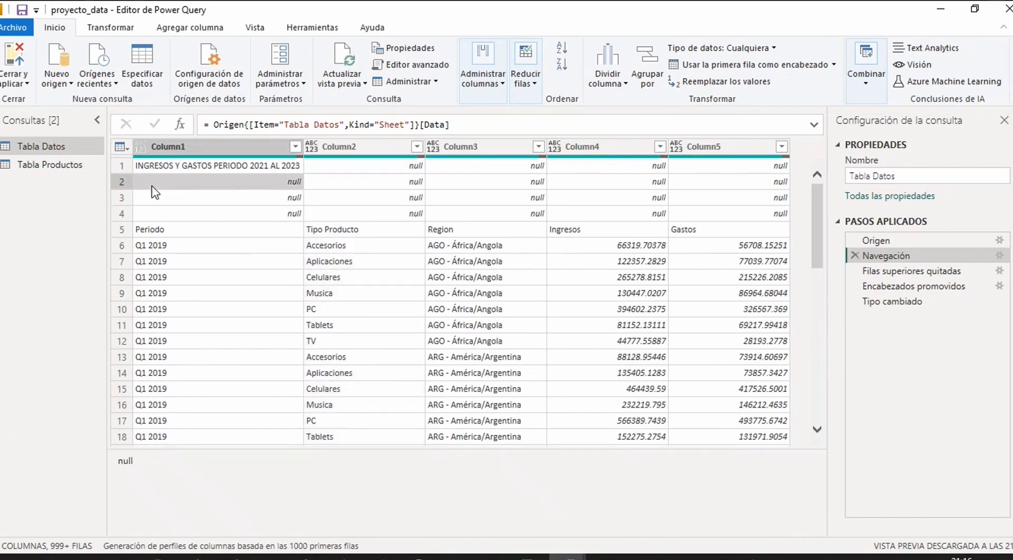
Compare the Encabezados promovidos result with the Tabla Datos sheet in Excel, and return to the Power Query Editor
click(992, 285)
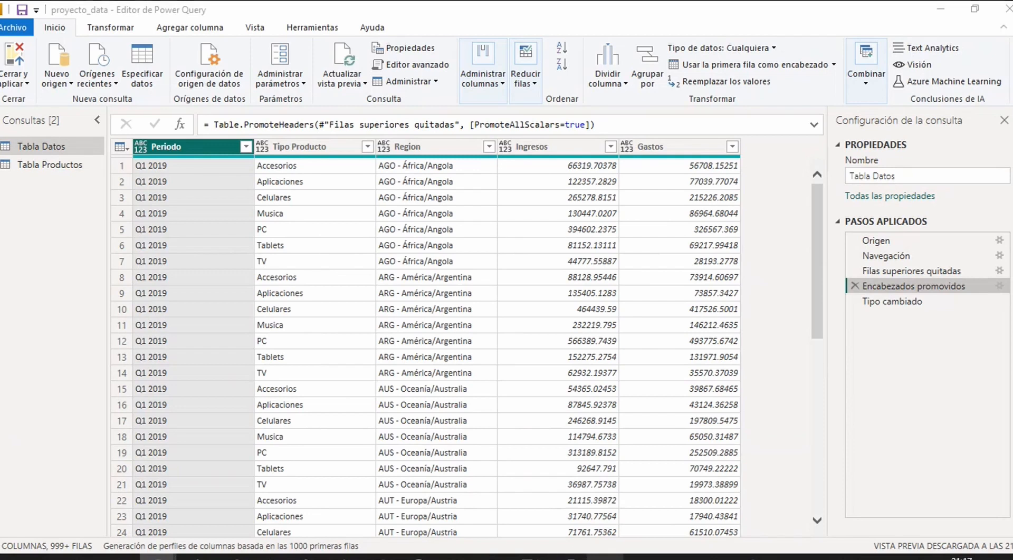
click(604, 558)
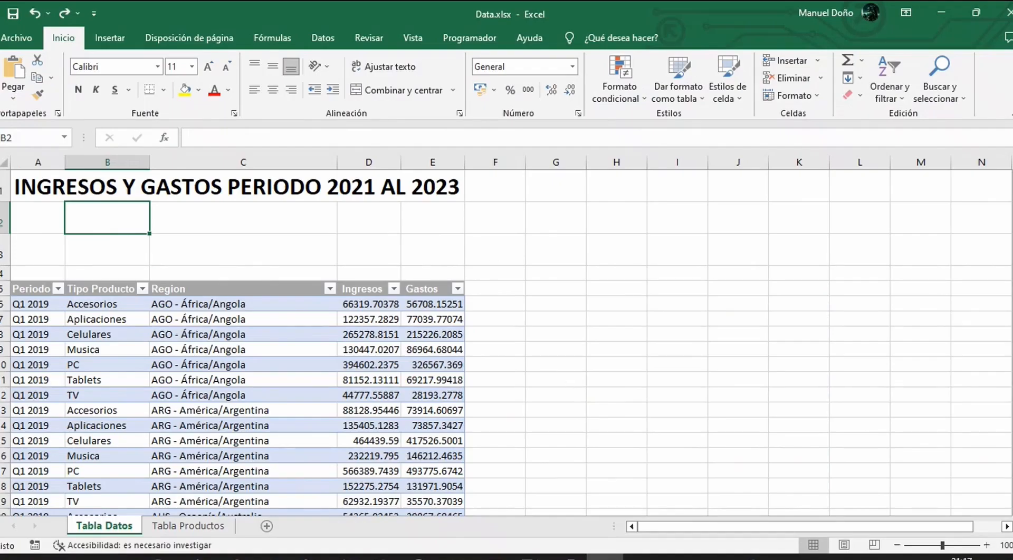
click(158, 557)
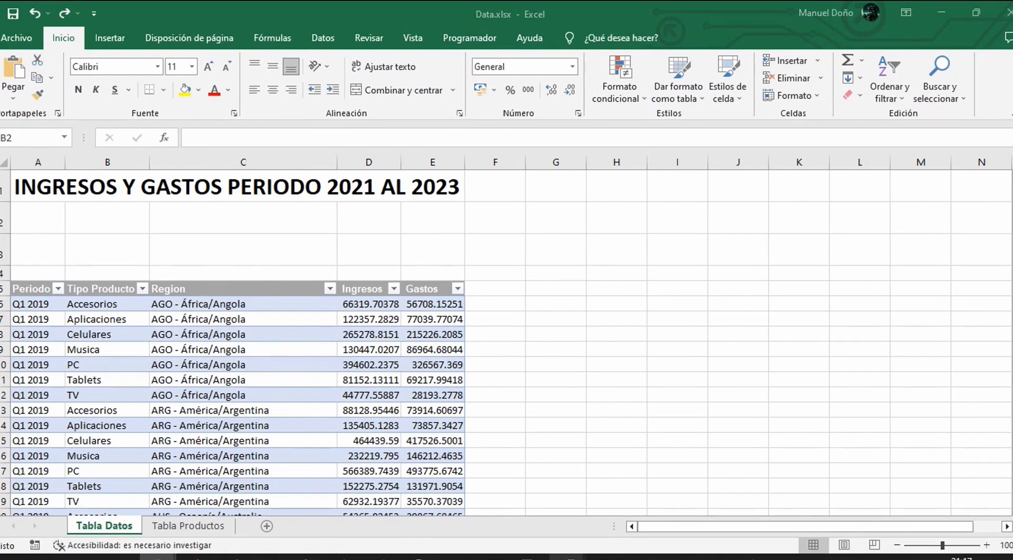
mouse_move(567, 556)
click(655, 480)
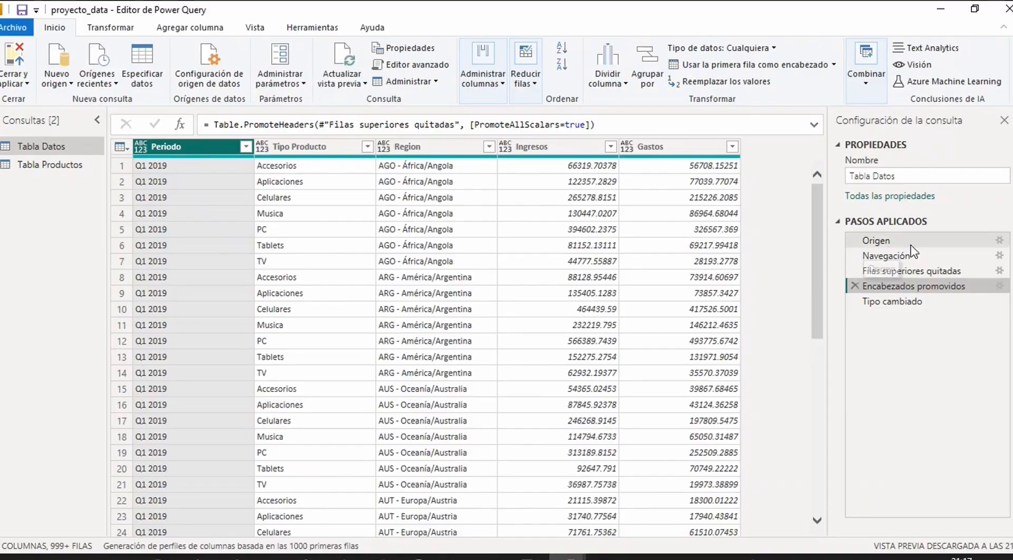
Compare the Filas superiores quitadas and Navegación steps, checking the null cells in rows 2 to 4 of Column1
click(920, 272)
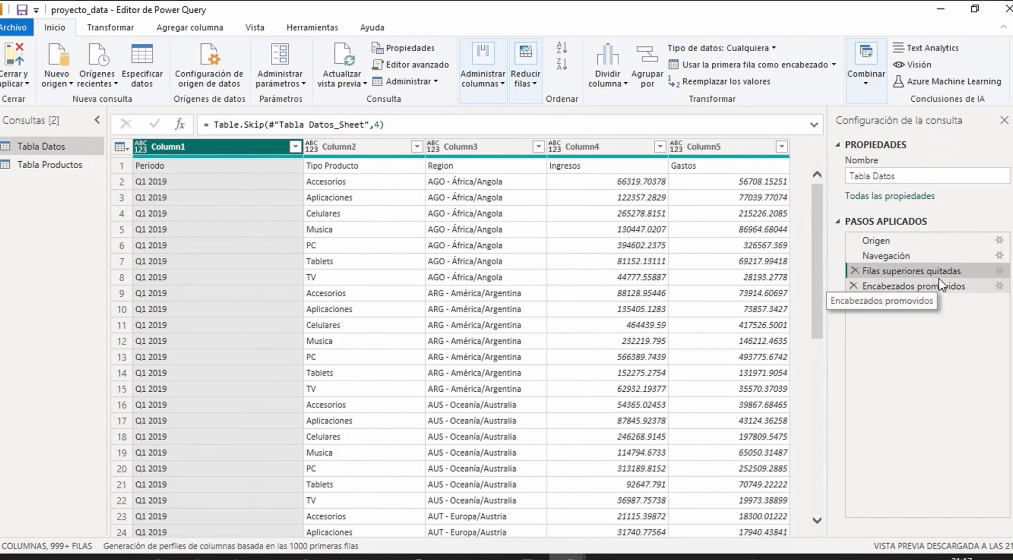
click(936, 259)
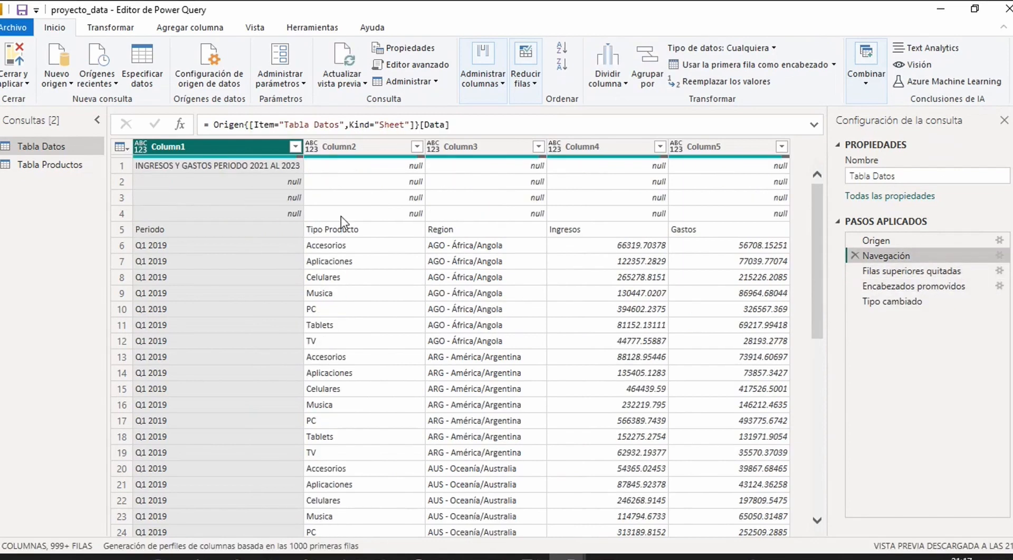
click(221, 182)
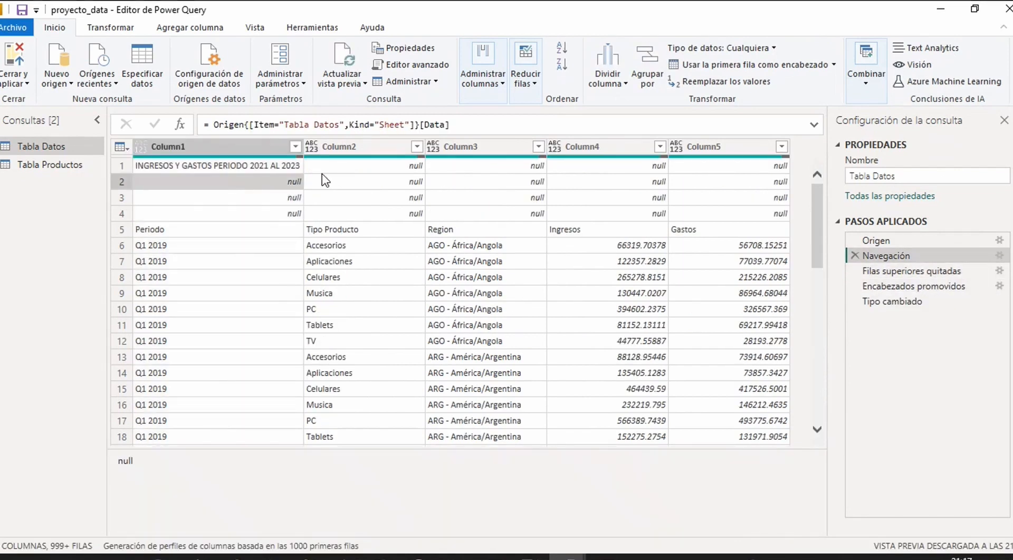
key(Down)
key(Down)
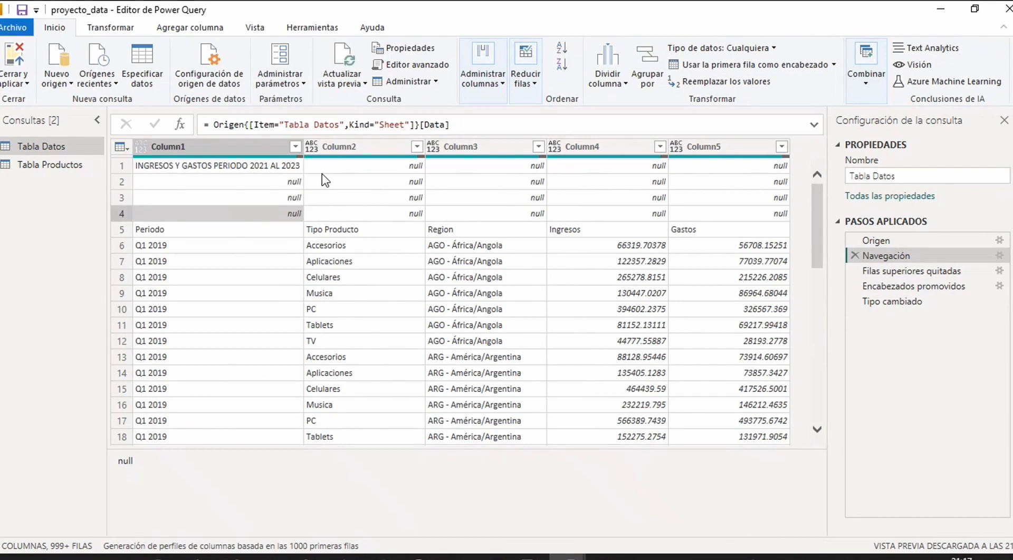
Switch to Data.xlsx in Excel, enter the date 29-03-2023 in cell J2 of Tabla Datos, and save the workbook
click(158, 558)
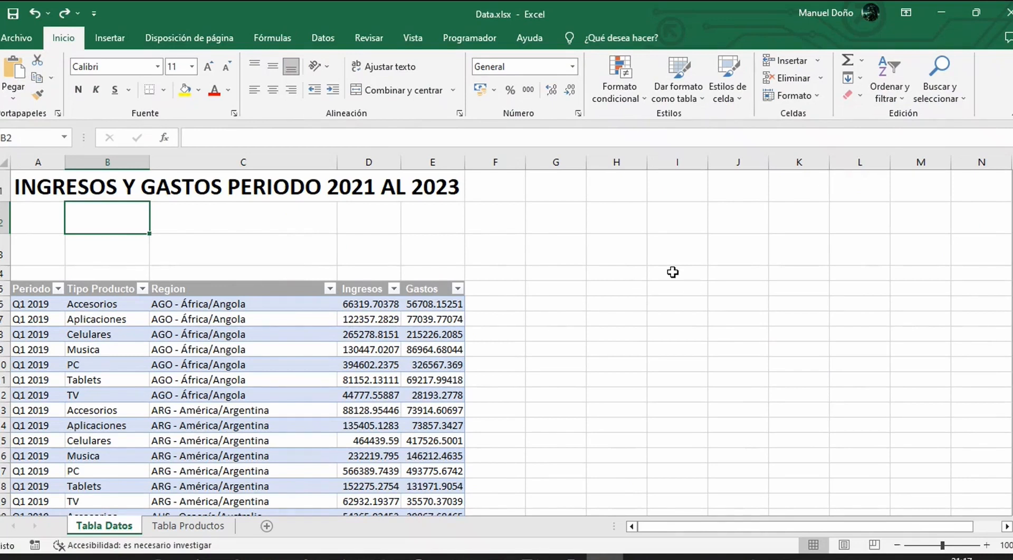
click(712, 224)
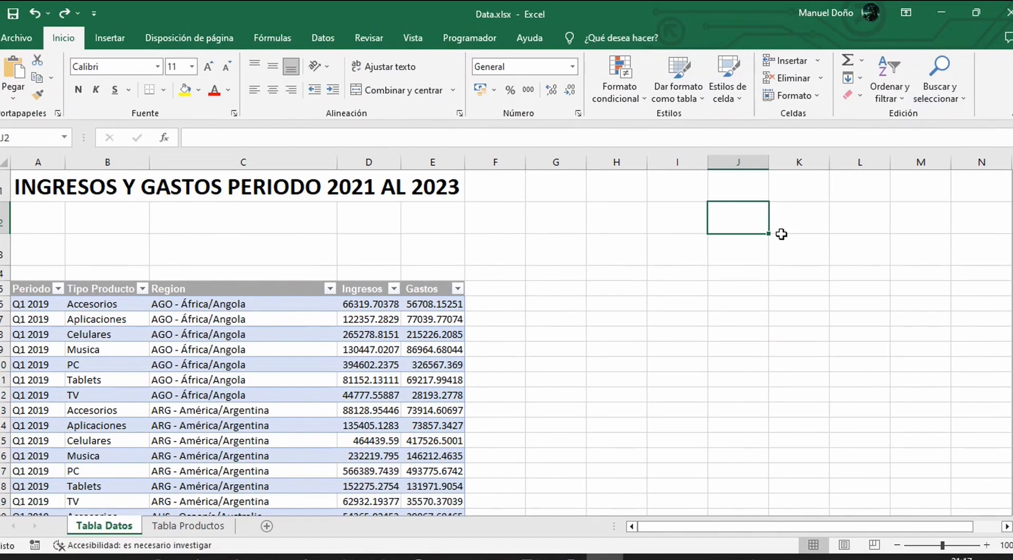
text(29)
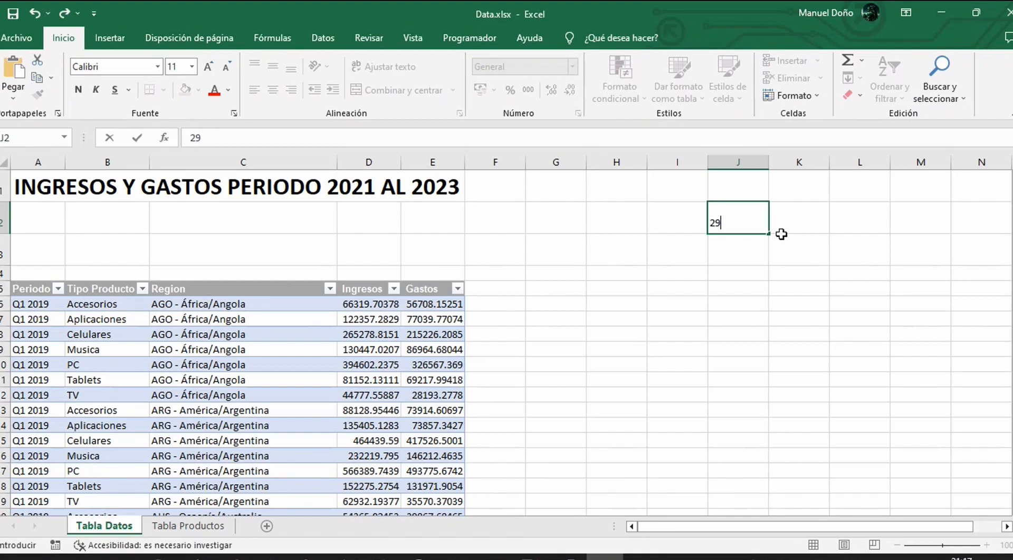
text(-03-2023)
key(Return)
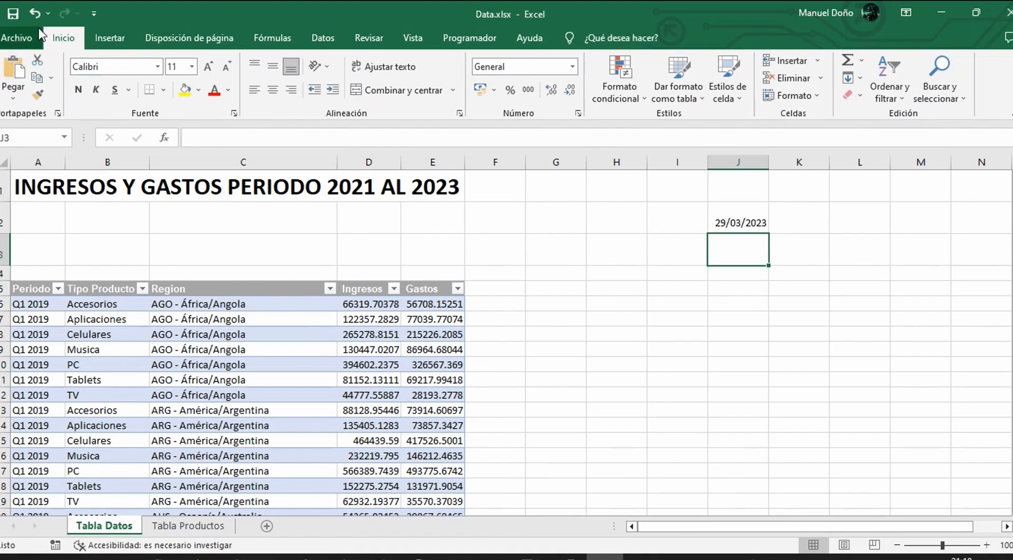
click(16, 17)
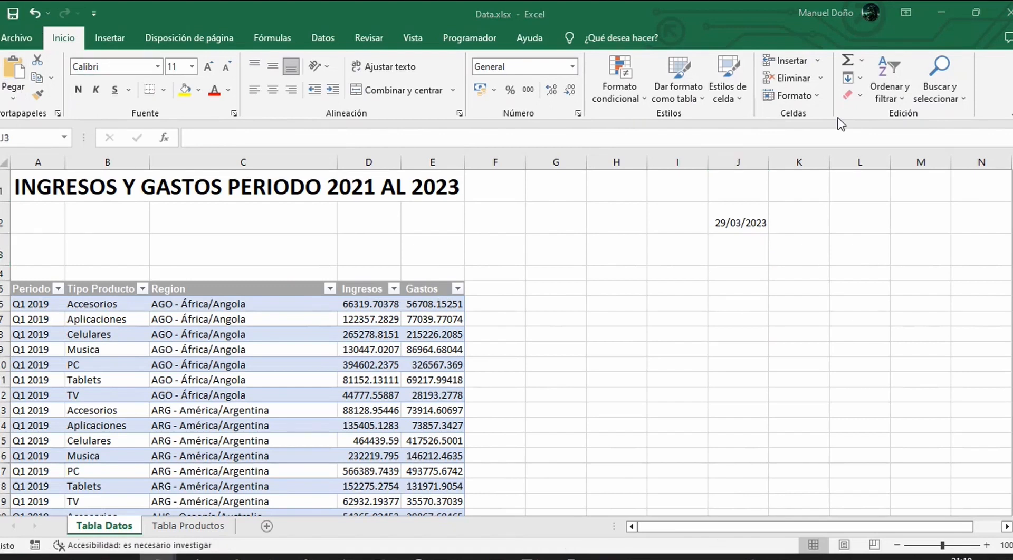
Return to the Power Query Editor, refresh the preview, and inspect row 2 across the columns up to Column10 in the Navegación step
click(1001, 22)
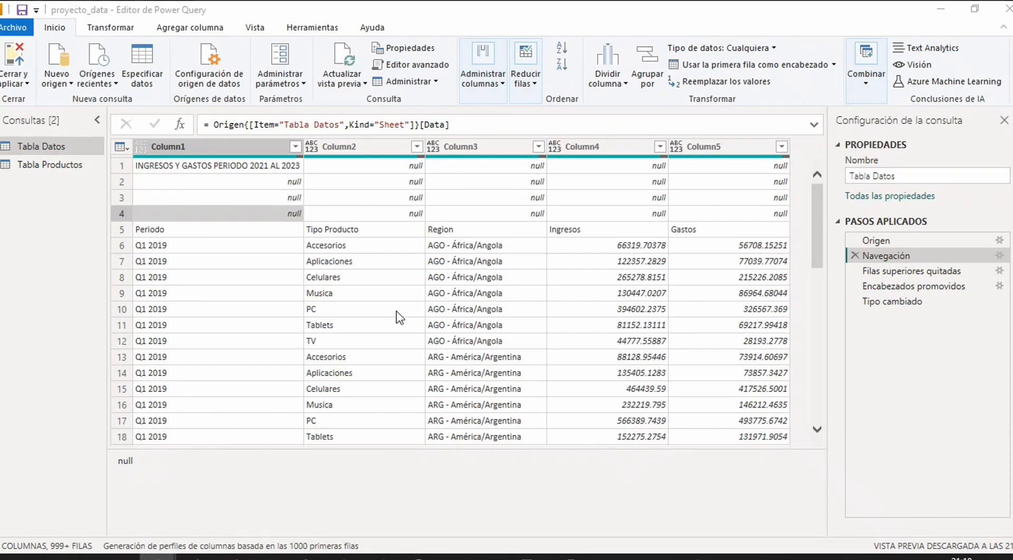
click(341, 58)
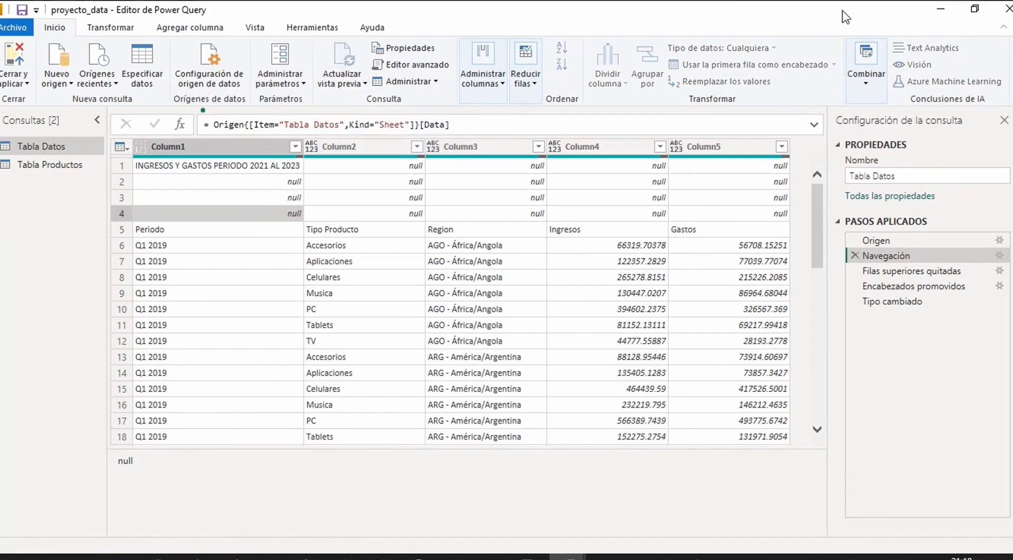
click(483, 183)
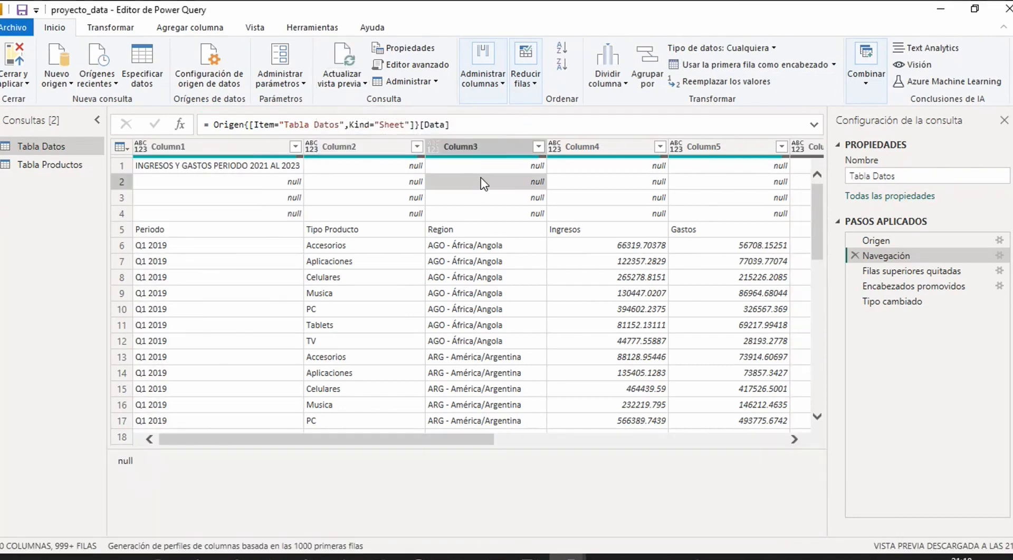
key(Right)
key(Right)
key(Right)
key(Right)
key(Right)
key(Right)
key(Right)
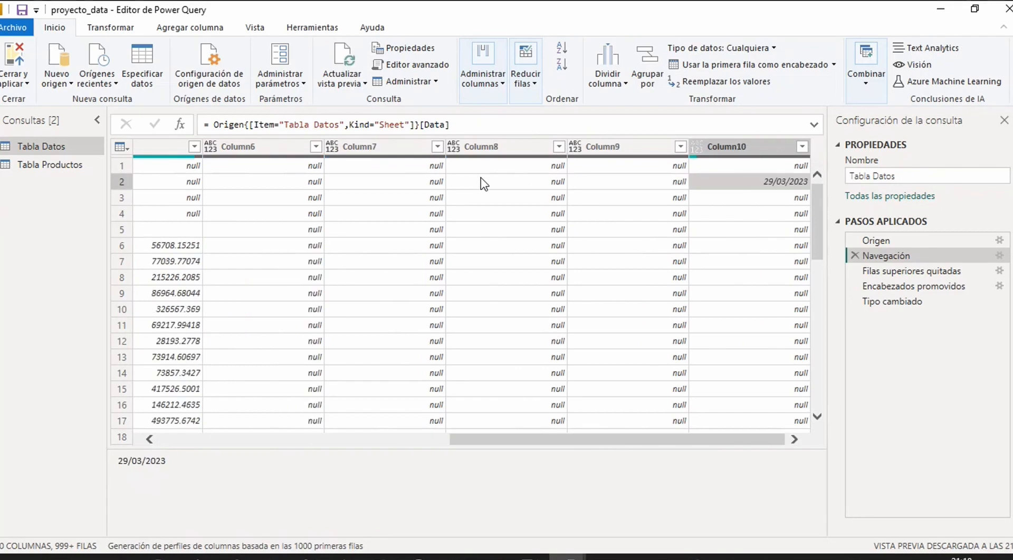
key(Left)
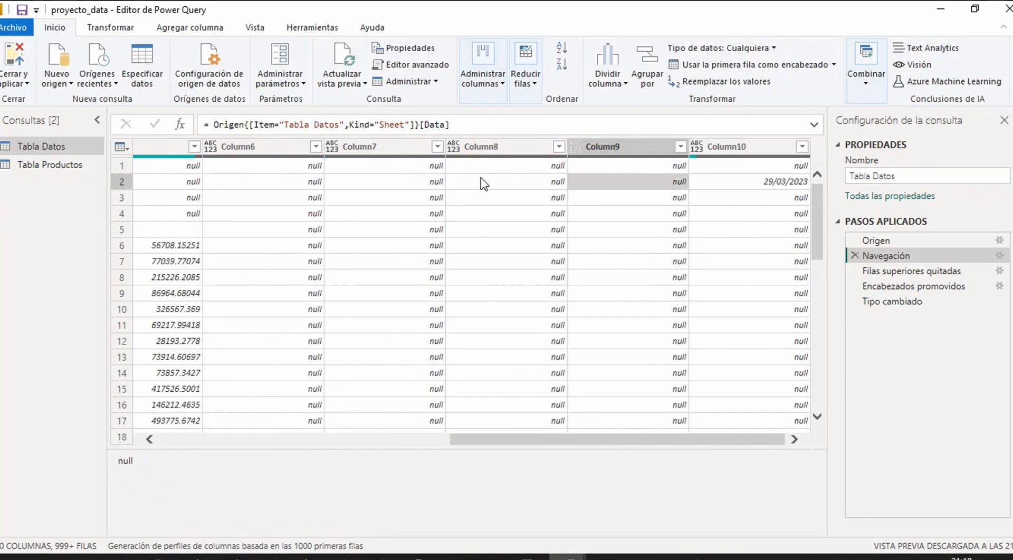
key(Right)
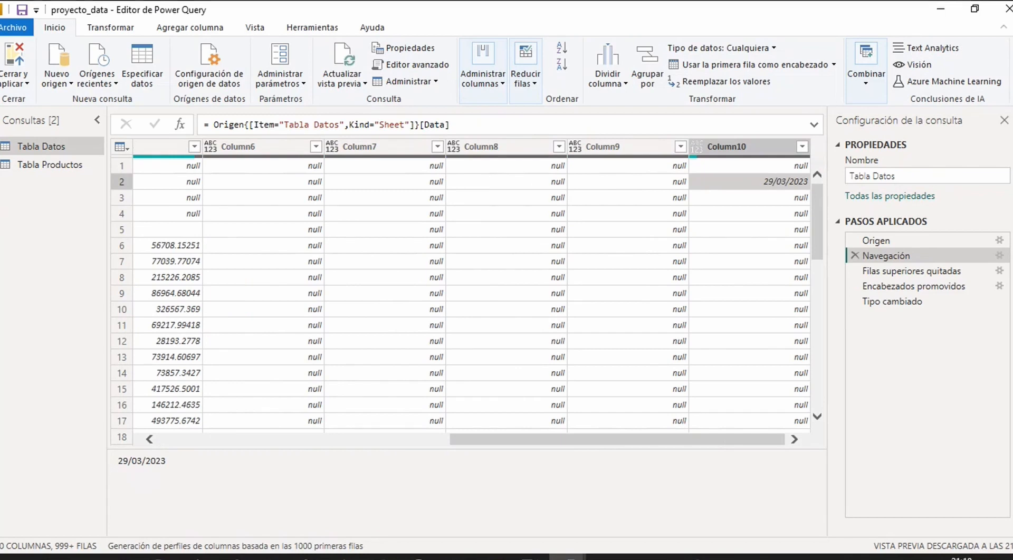
Switch to Data.xlsx in Excel and rename the table on the Tabla Datos sheet as TablaDatos
click(158, 557)
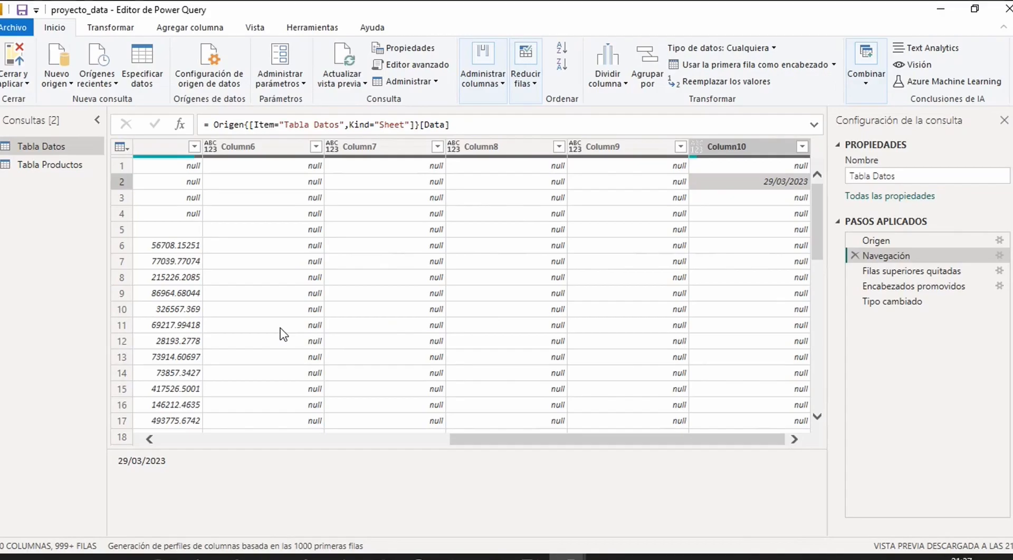
key(alt+Tab)
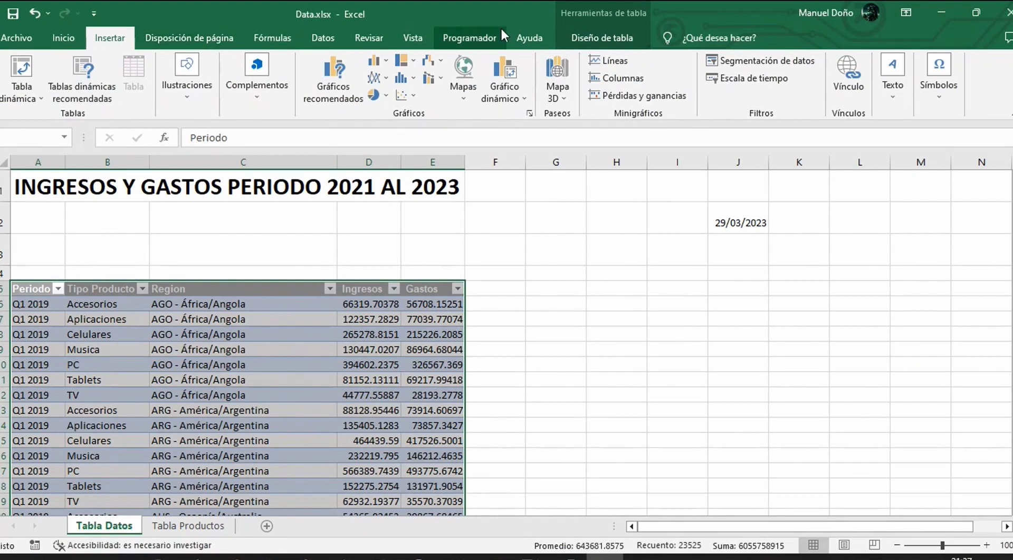
click(612, 39)
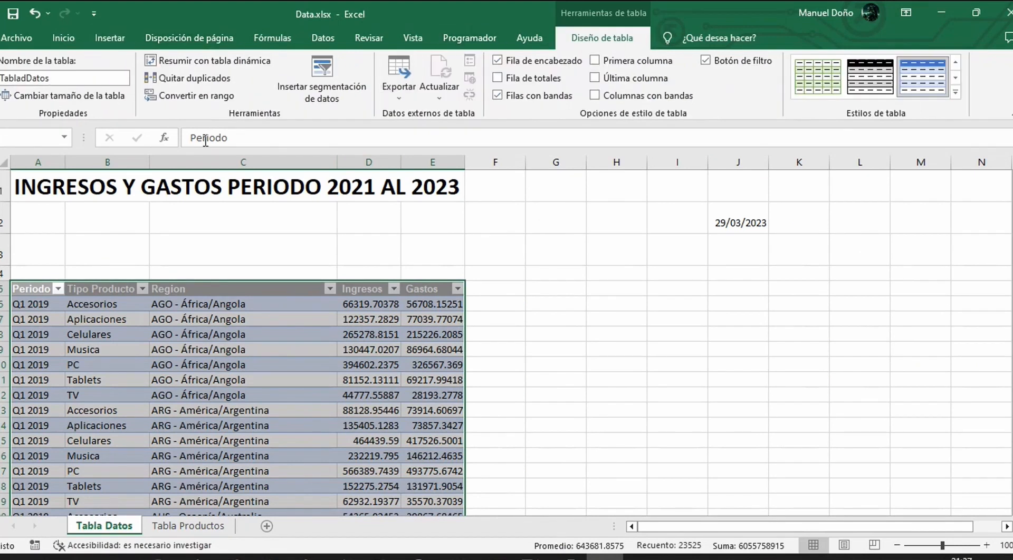
click(94, 77)
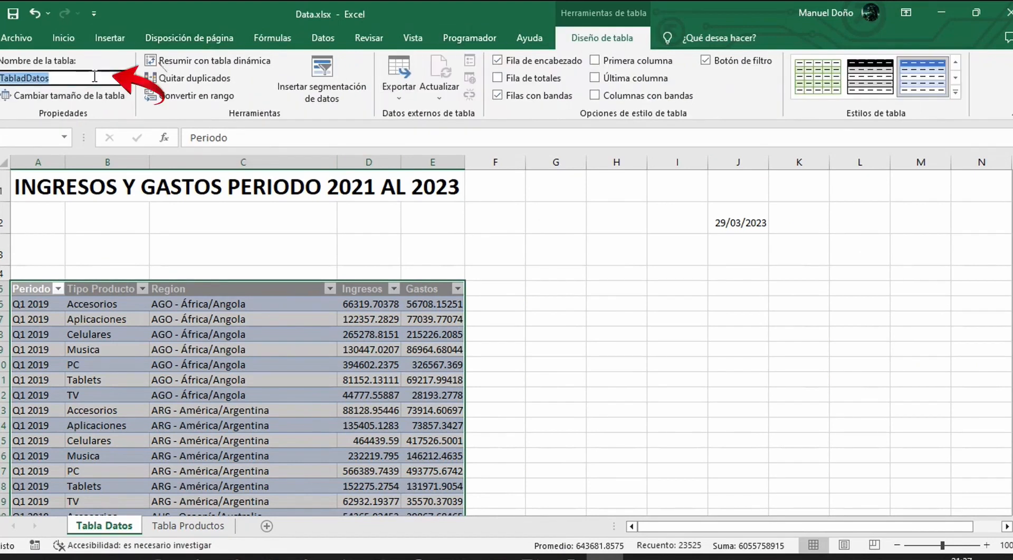
key(End)
key(Left)
key(Left)
key(Left)
key(Left)
key(Left)
key(BackSpace)
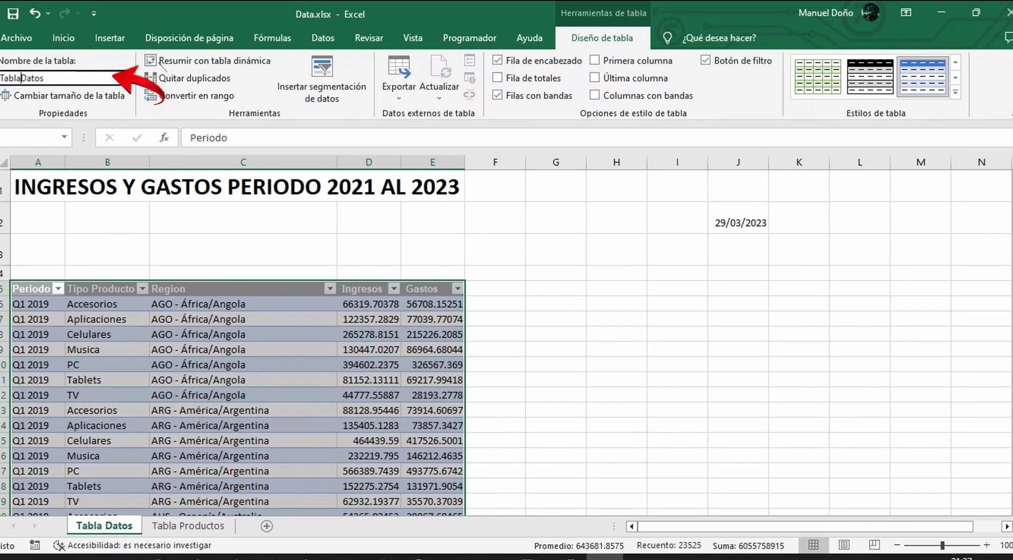
key(End)
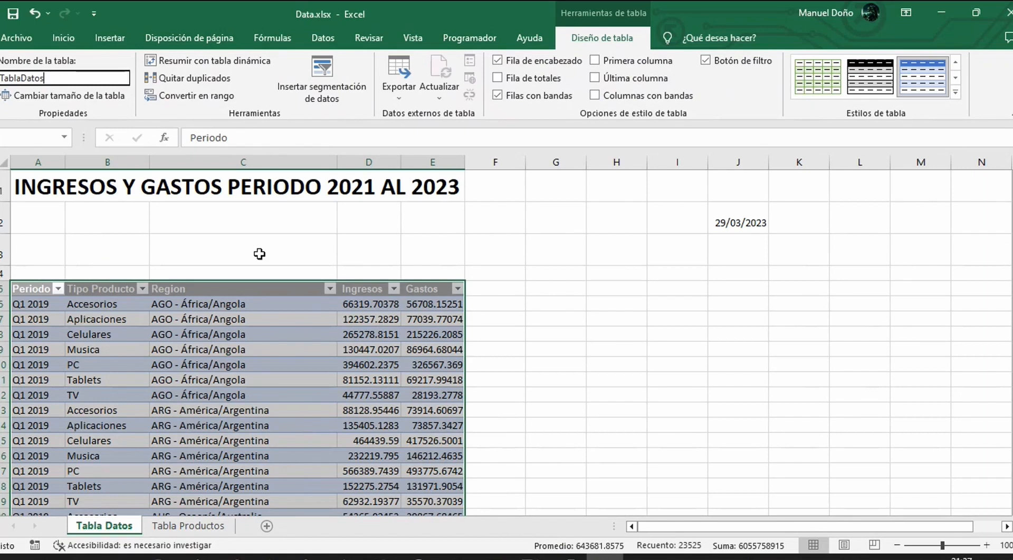
click(593, 248)
click(242, 349)
click(92, 76)
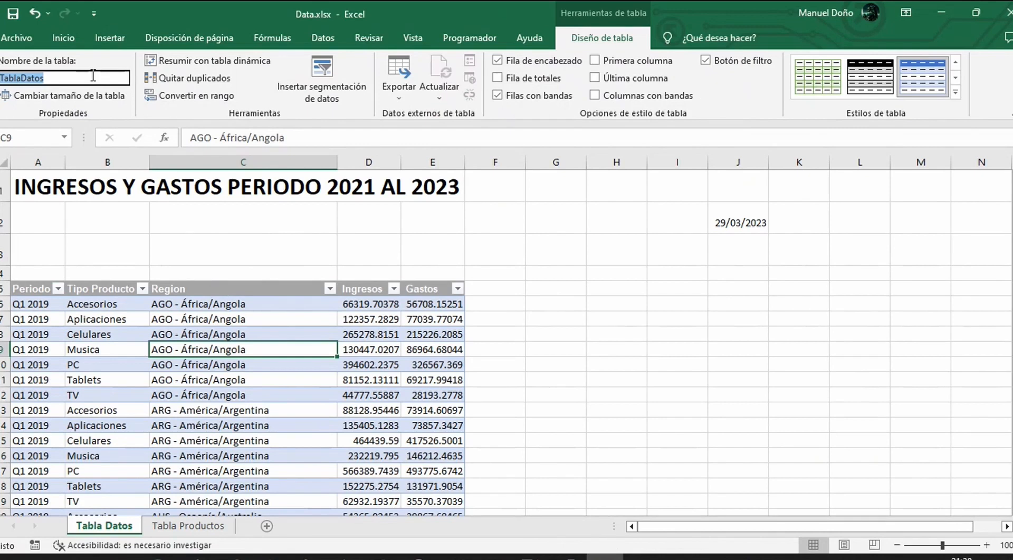
Close the Data.xlsx workbook, saving its changes
click(603, 318)
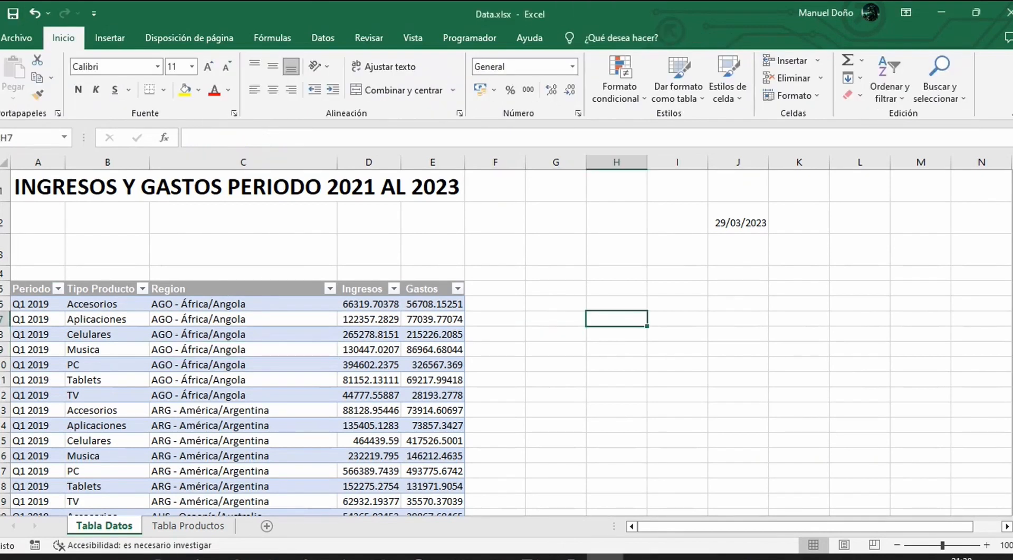
click(158, 558)
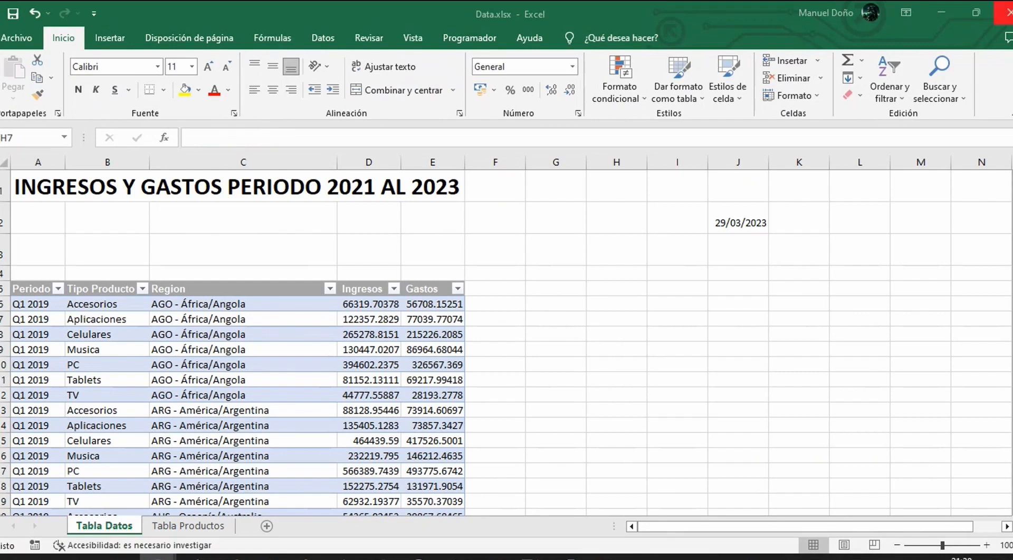
click(1004, 12)
key(alt+Tab)
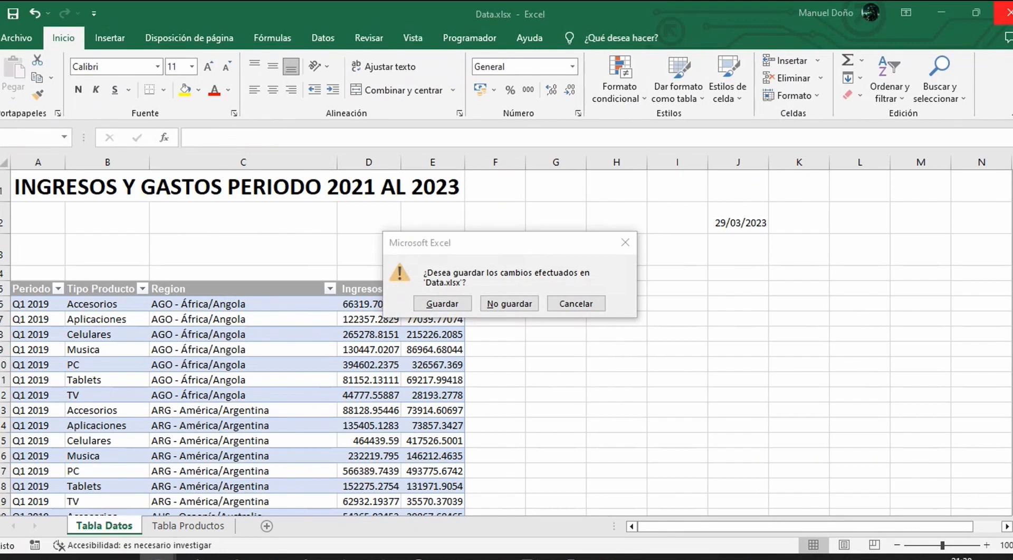
click(442, 304)
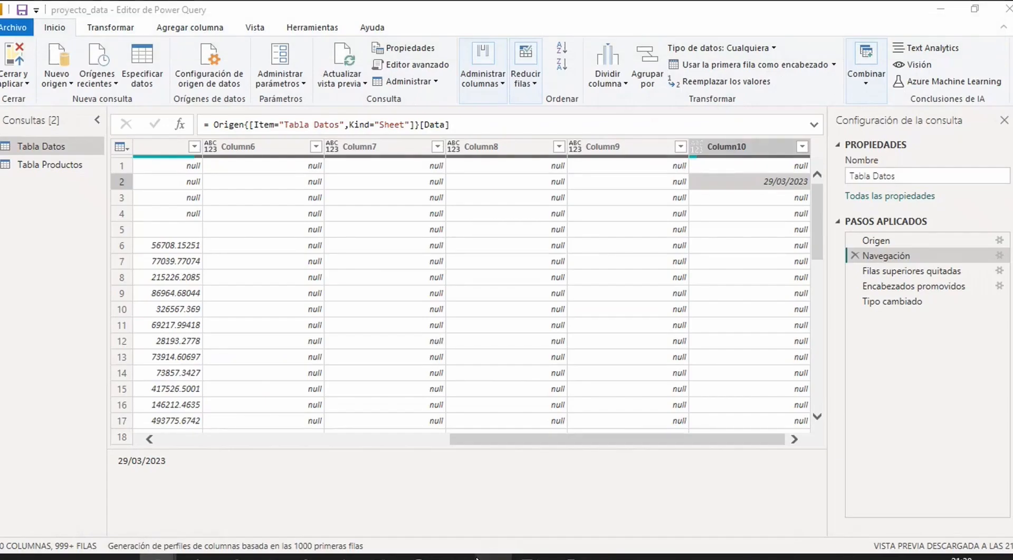
Switch to the Power BI Desktop report window and open the Power Query Editor to transform the data
mouse_move(569, 557)
click(509, 506)
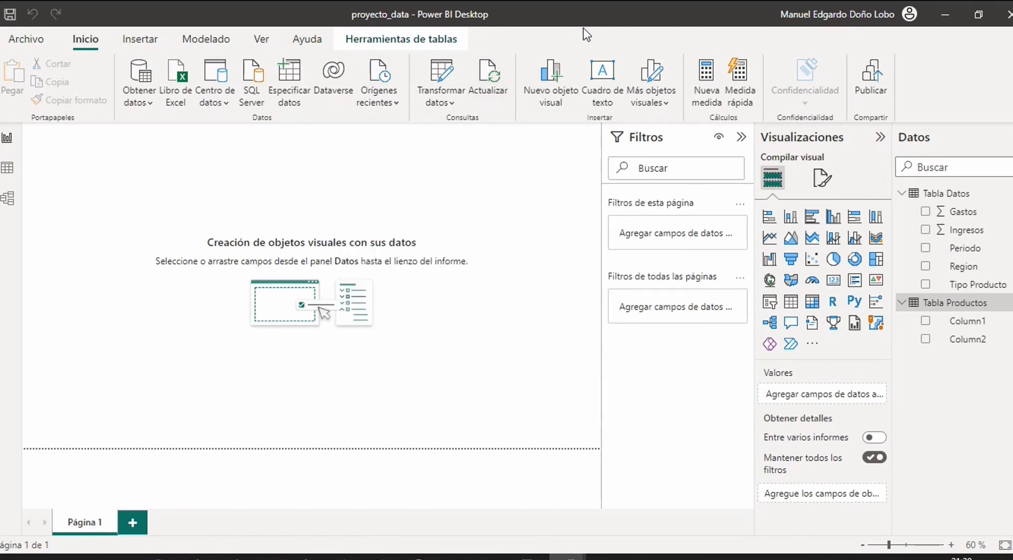
click(437, 76)
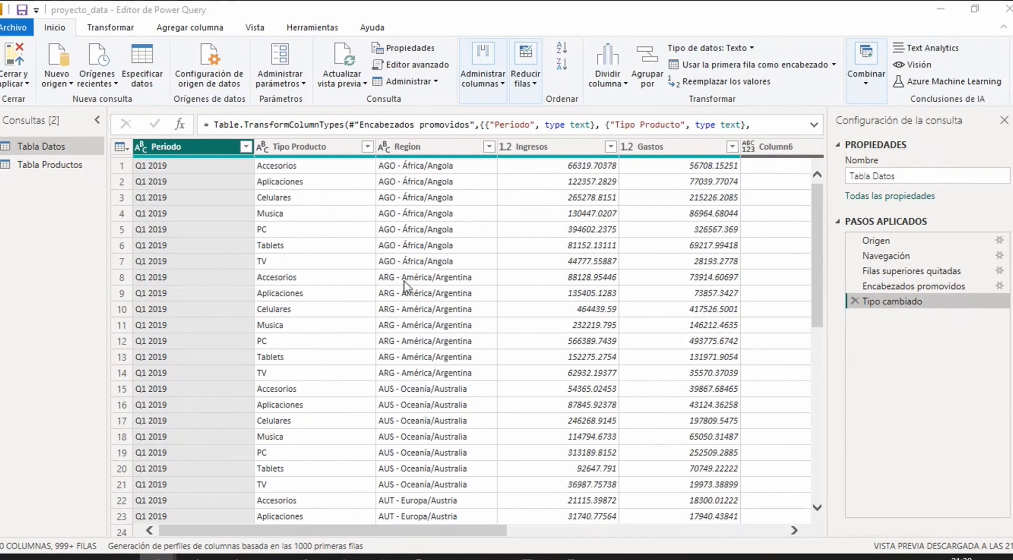
Shrink and move the Power Query Editor window to view Power BI Desktop's data source options behind it, and maximize the editor
click(645, 24)
click(975, 9)
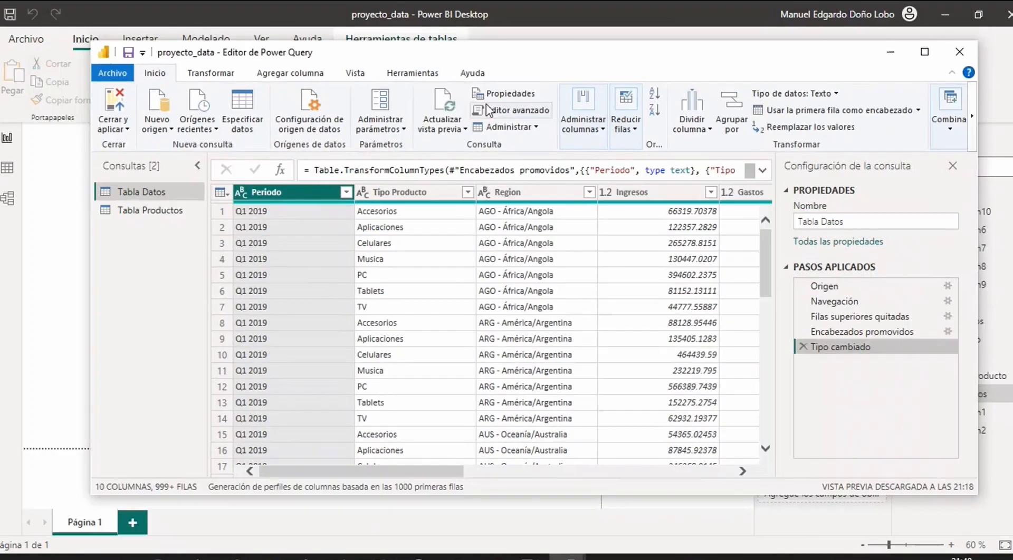
drag(593, 68, 622, 211)
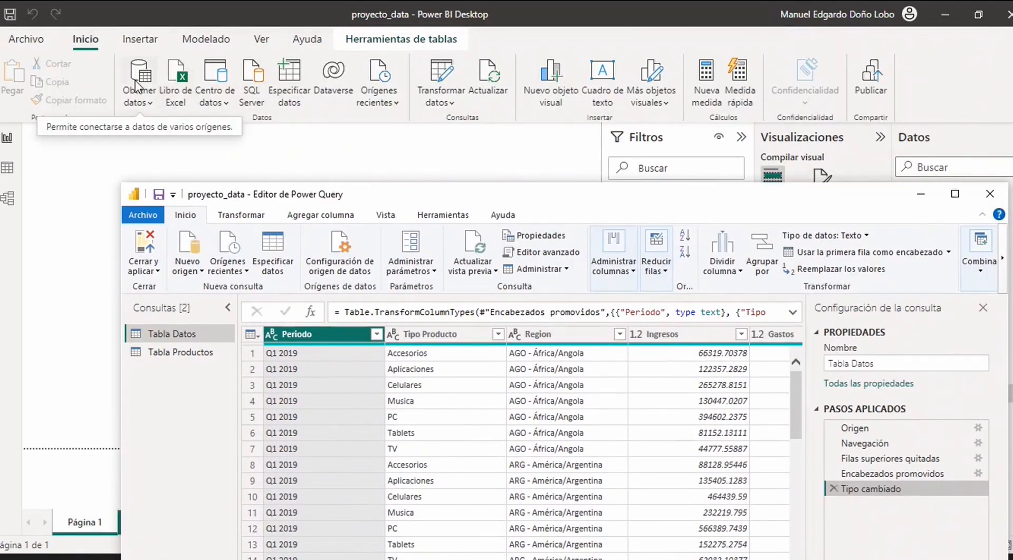
drag(539, 196, 499, 119)
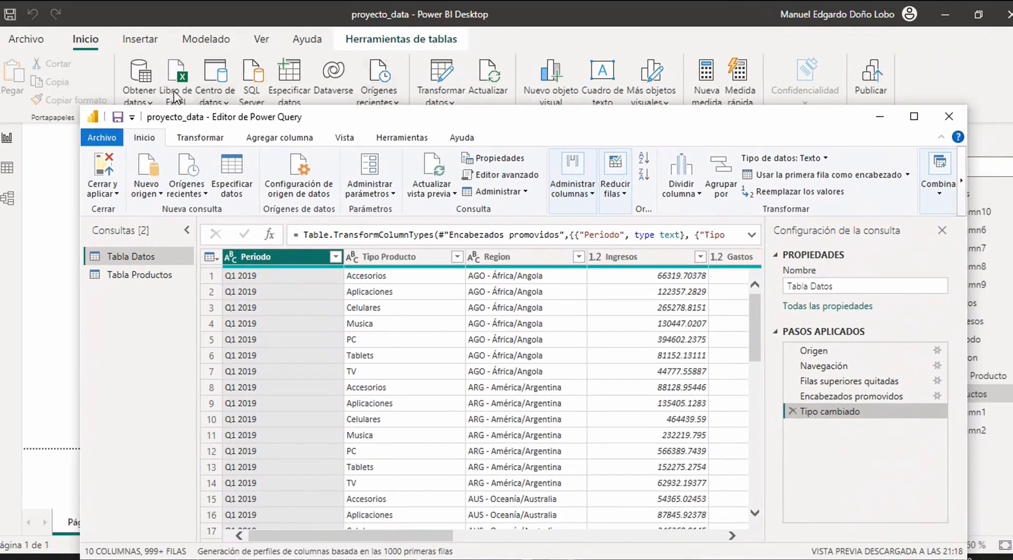
drag(635, 122, 632, 68)
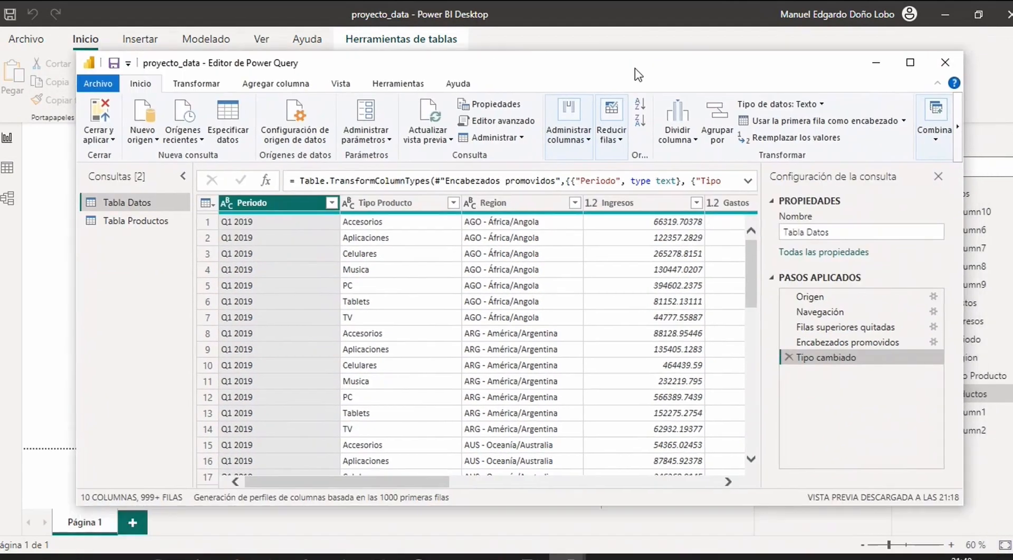
click(915, 64)
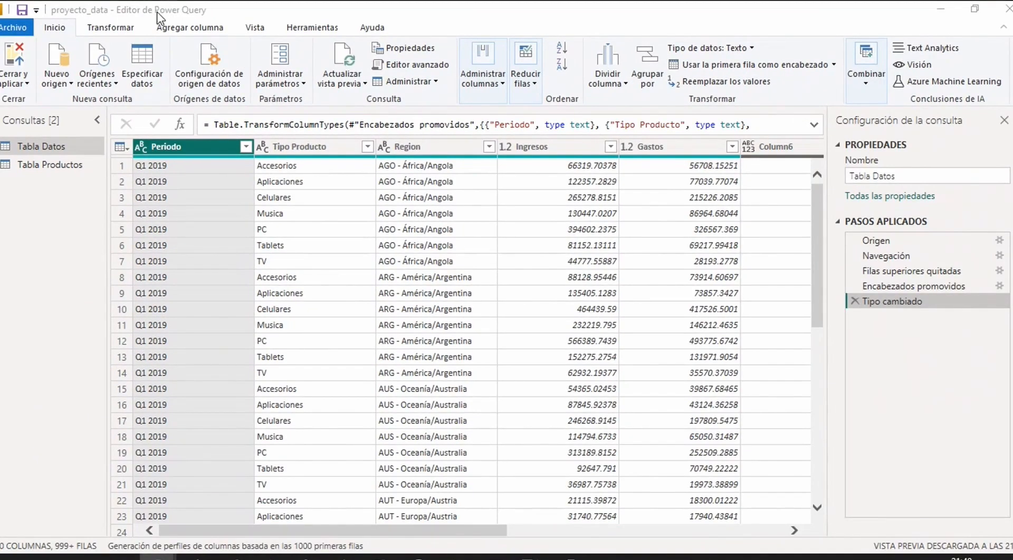
Connect a new Excel workbook source to Data.xlsx in the 01 Data folder
click(67, 85)
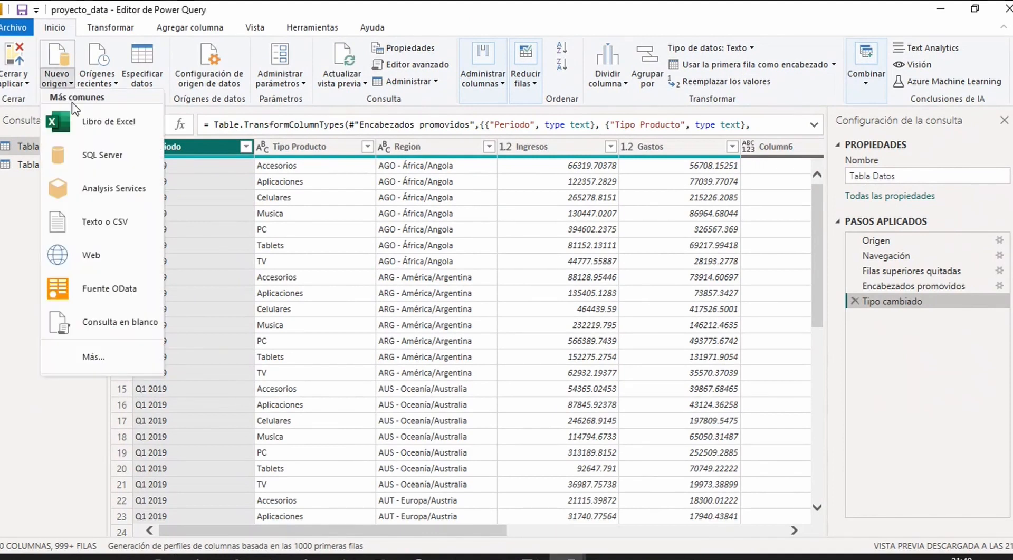
click(97, 122)
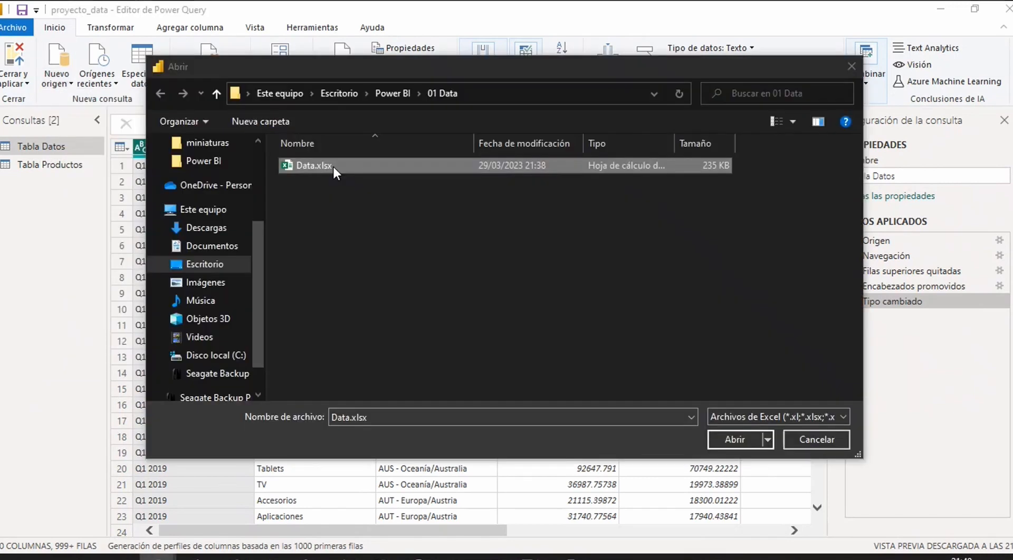
double_click(333, 164)
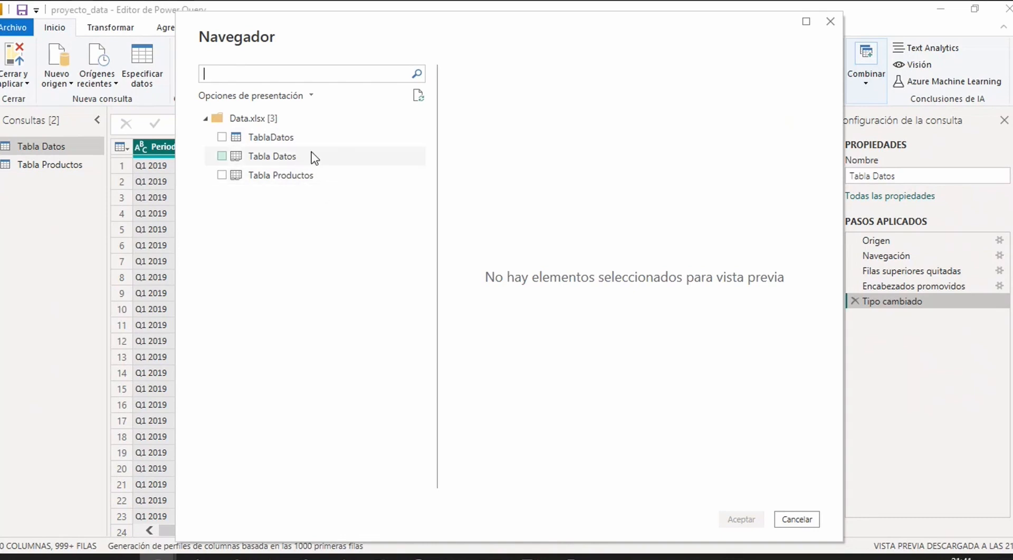
Compare the previews of the TablaDatos table and the Tabla Datos sheet in the Navigator
click(338, 139)
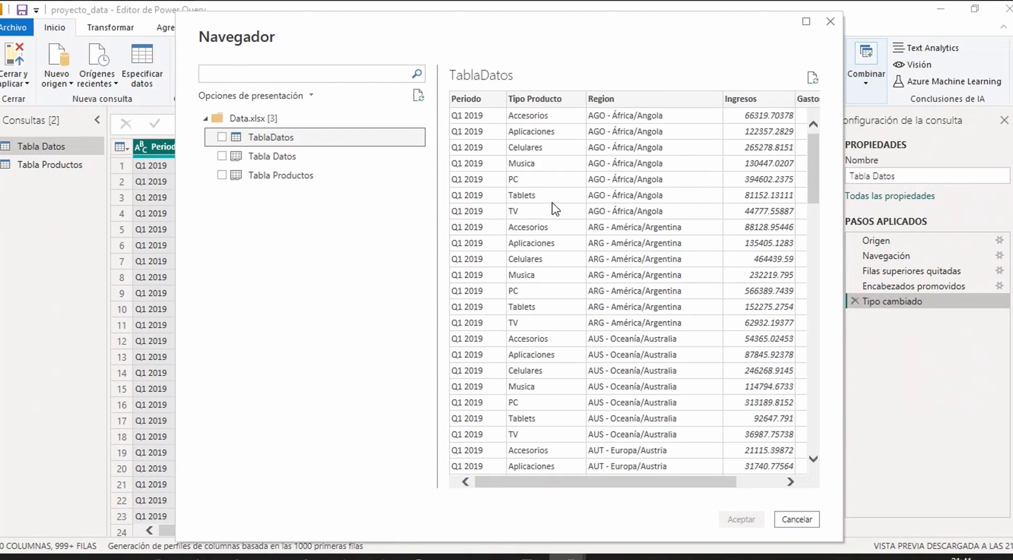
drag(533, 481, 402, 515)
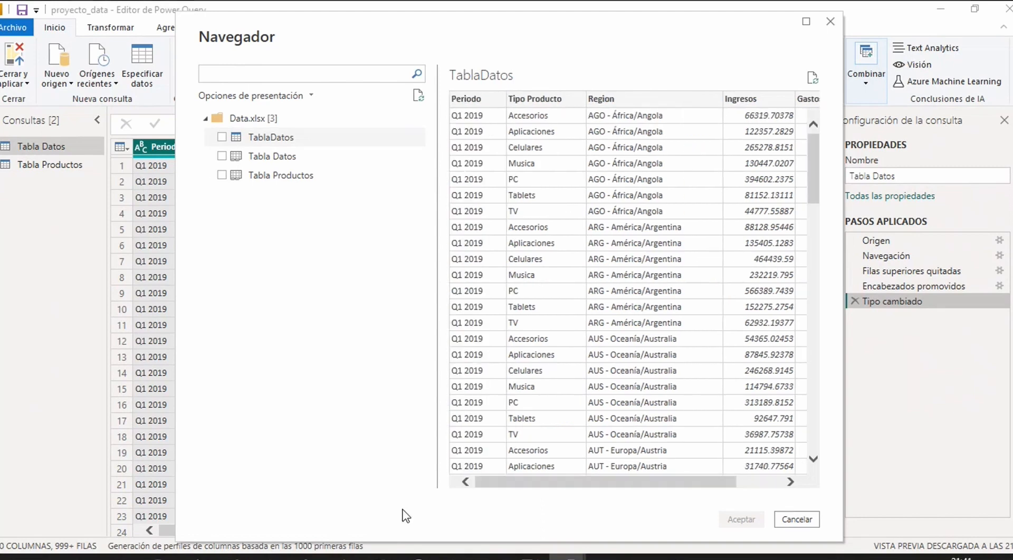
click(304, 158)
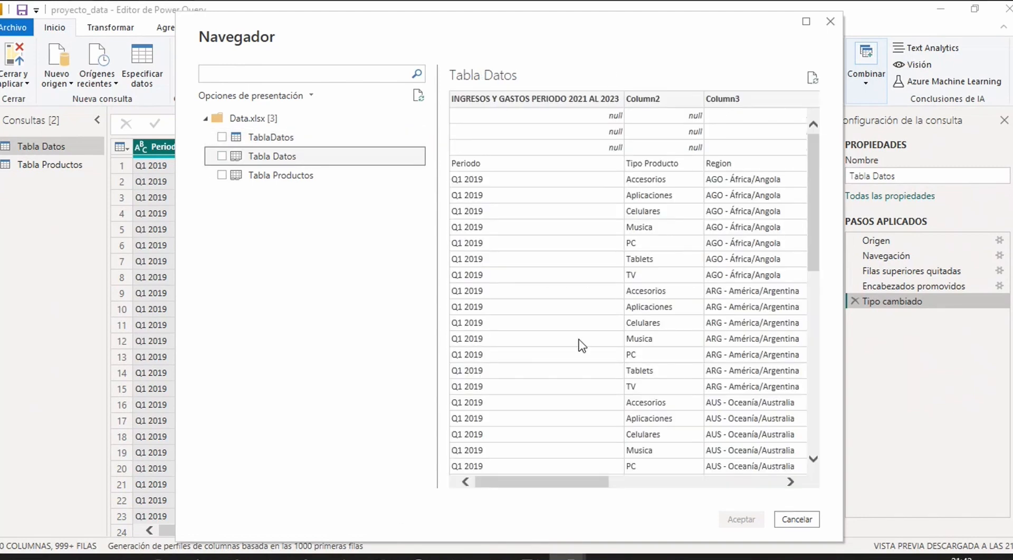
click(584, 482)
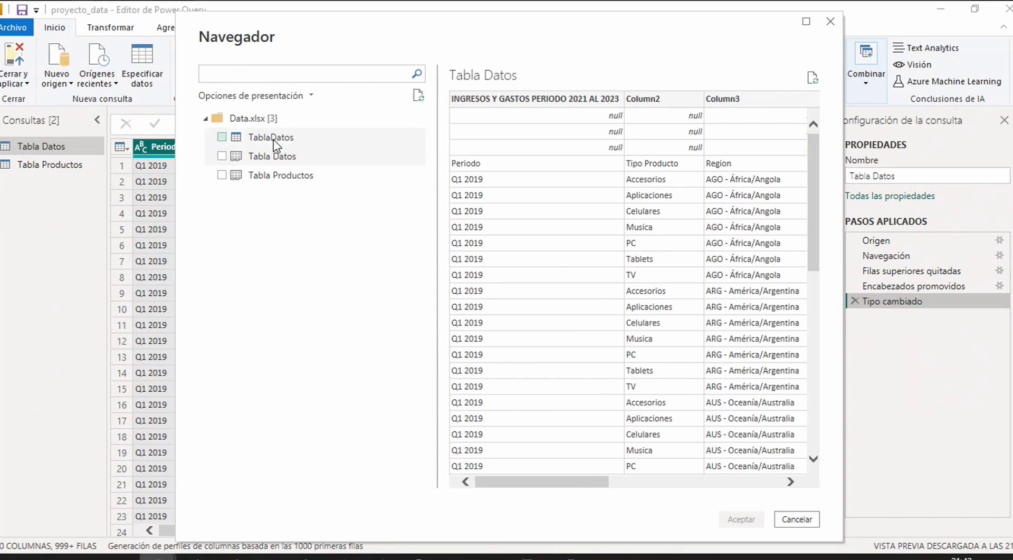
Import the TablaDatos table as a new query and display it in the editor
click(234, 138)
click(222, 137)
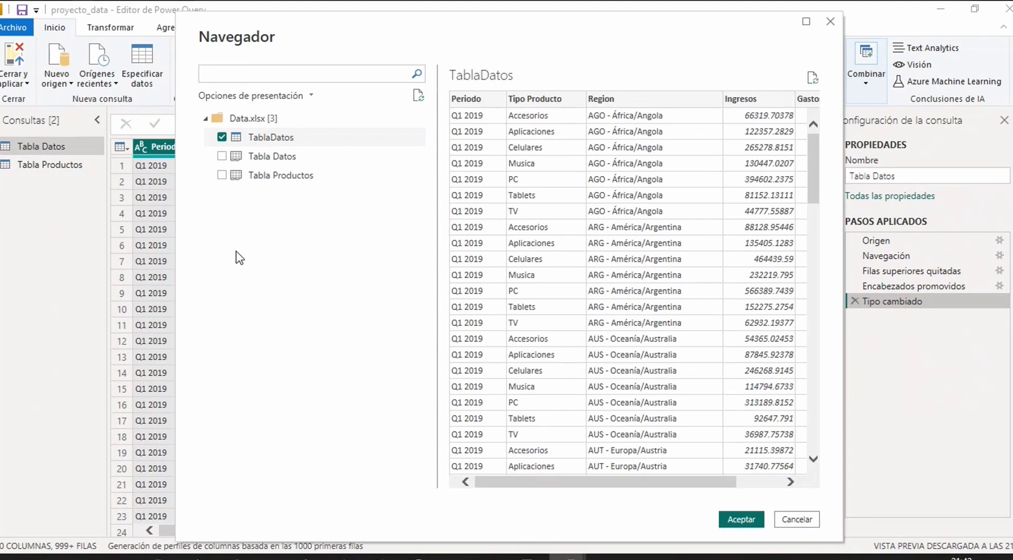
click(741, 520)
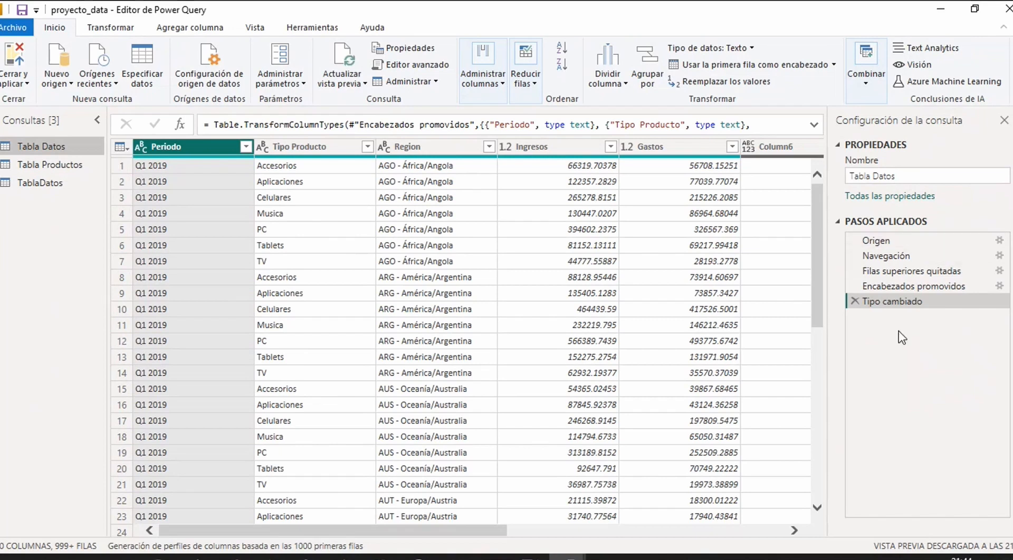
click(81, 177)
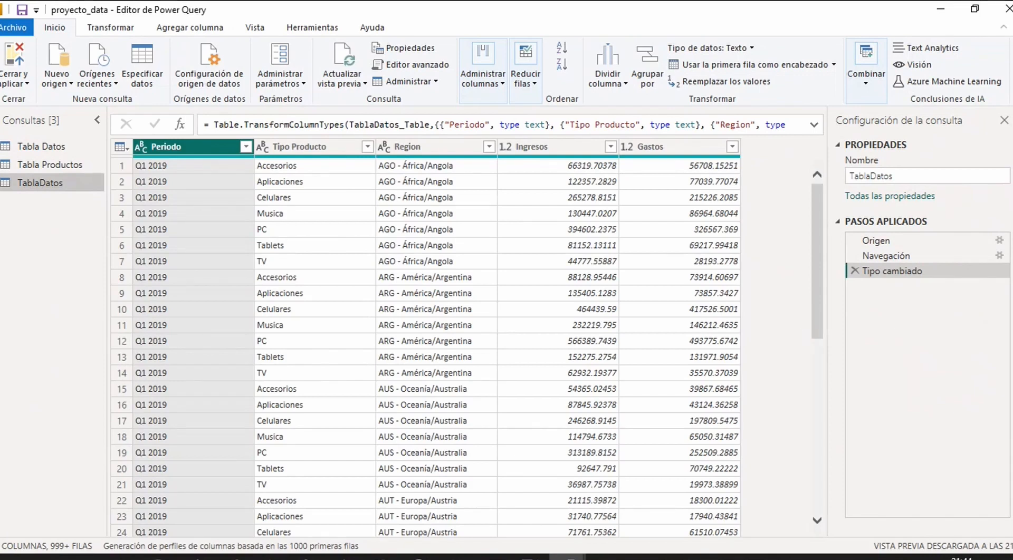
Go to Data.xlsx in Excel and delete column J from the Tabla Datos sheet
click(158, 558)
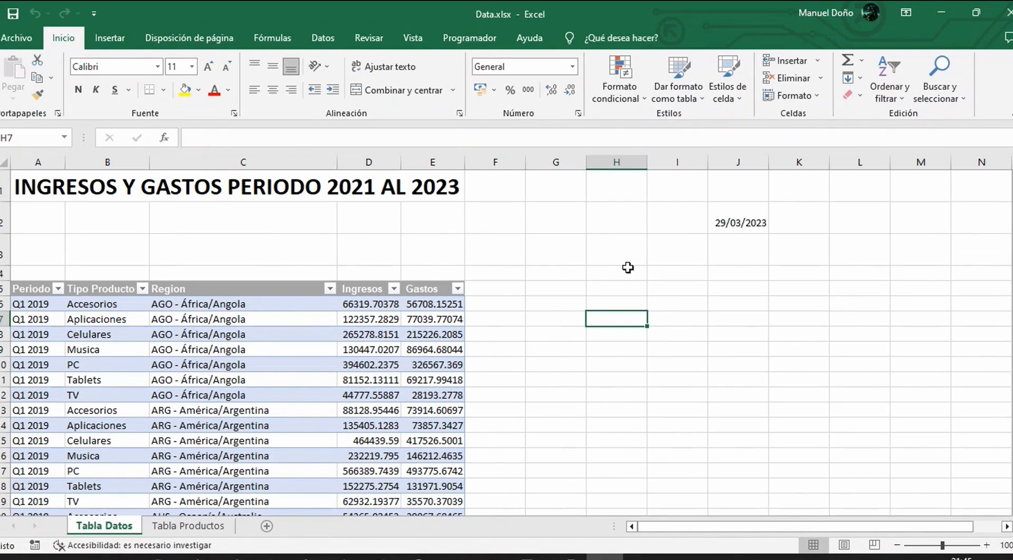
right_click(737, 162)
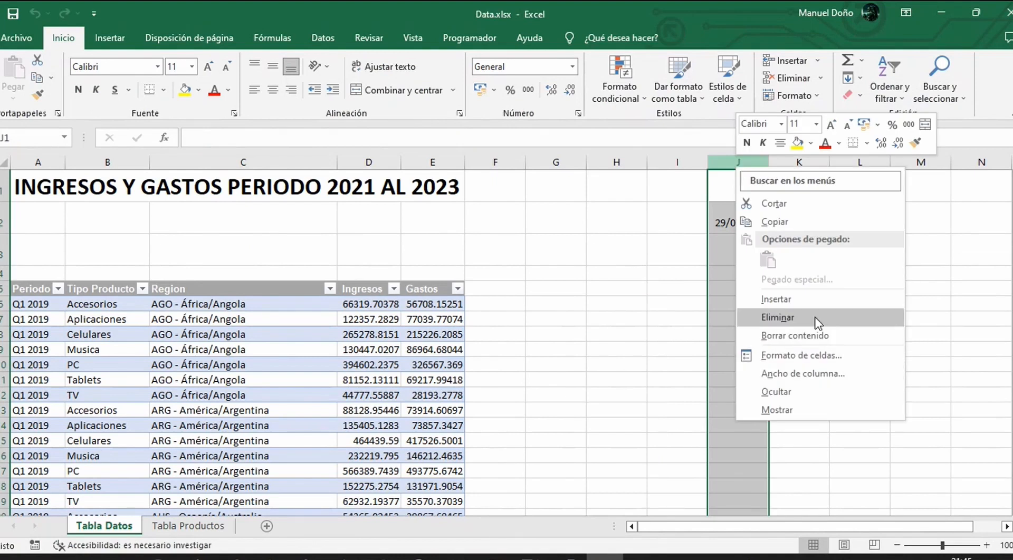
click(822, 317)
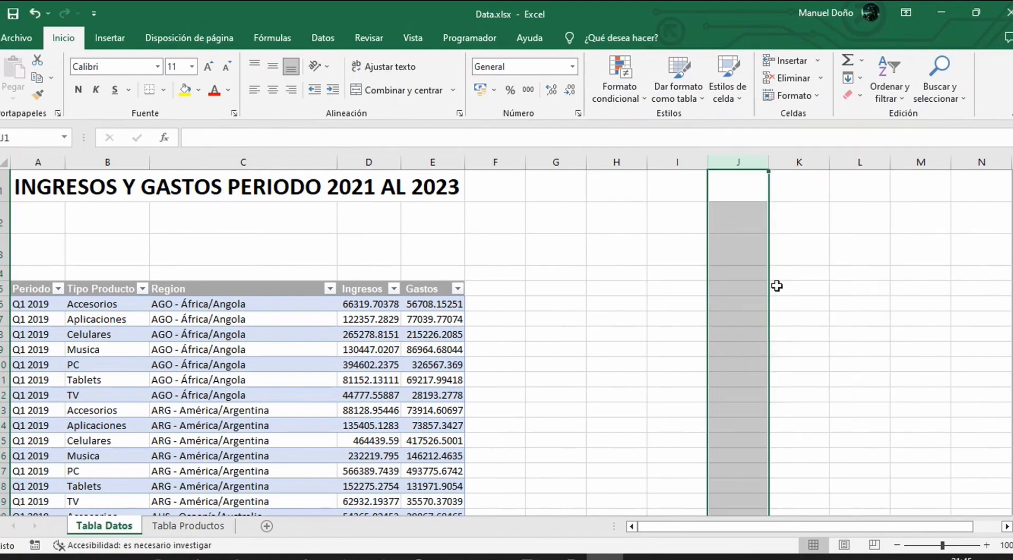
click(158, 557)
Delete rows 2 and 3 above the data table in the Tabla Datos sheet
click(1, 223)
click(1, 223)
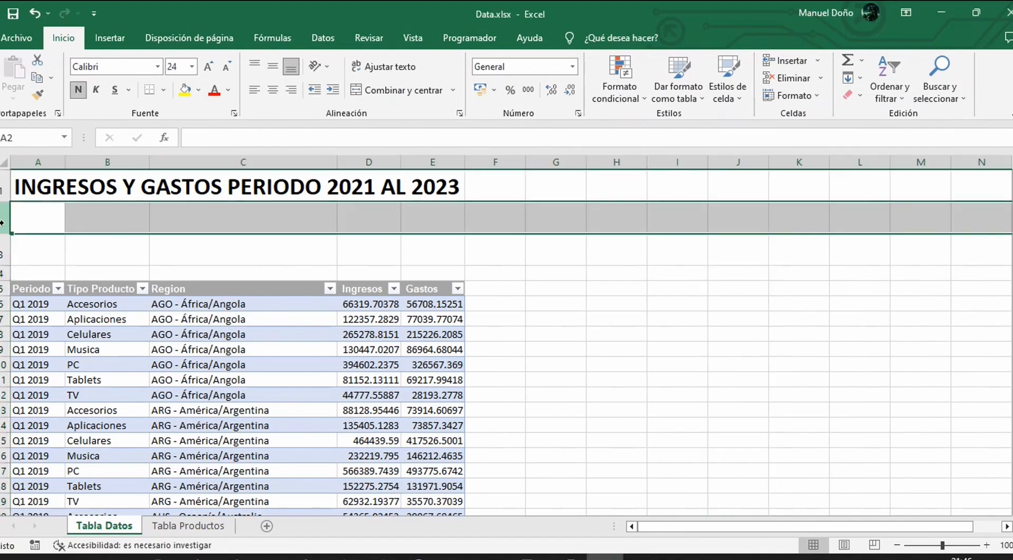
drag(2, 223, 2, 247)
key(ctrl+minus)
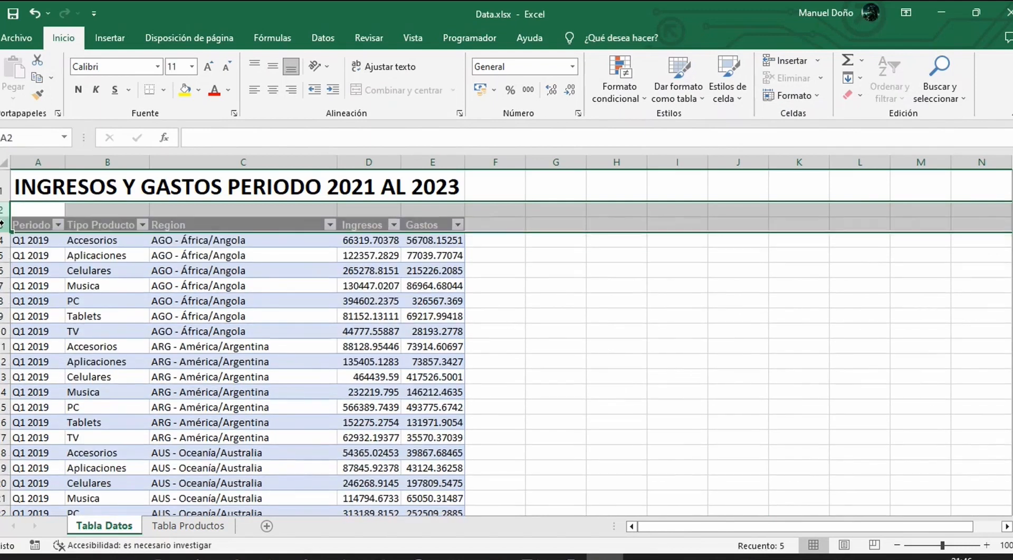
click(760, 285)
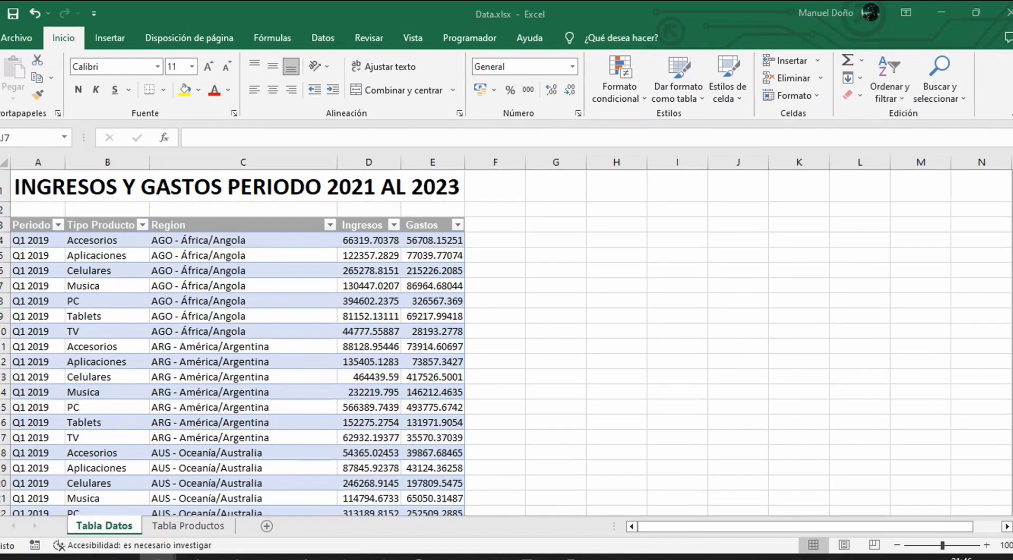
click(588, 209)
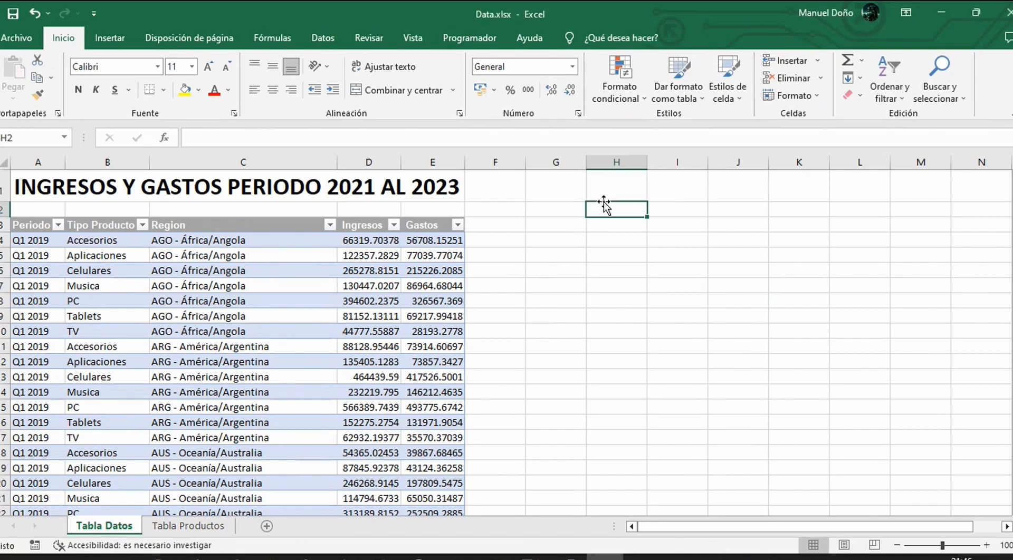
Examine the product types and categories listed in the Tabla Productos sheet of Data.xlsx
click(158, 558)
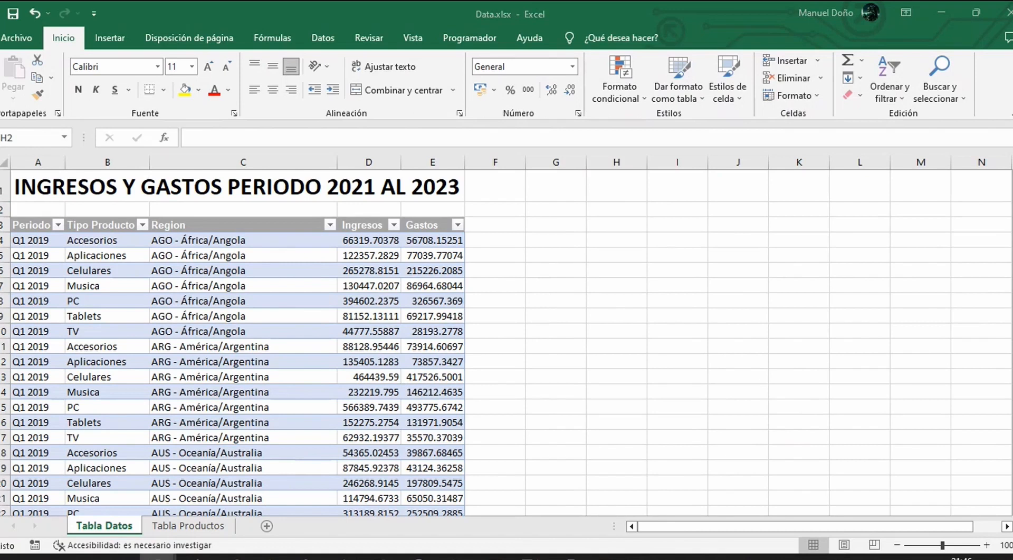
click(188, 526)
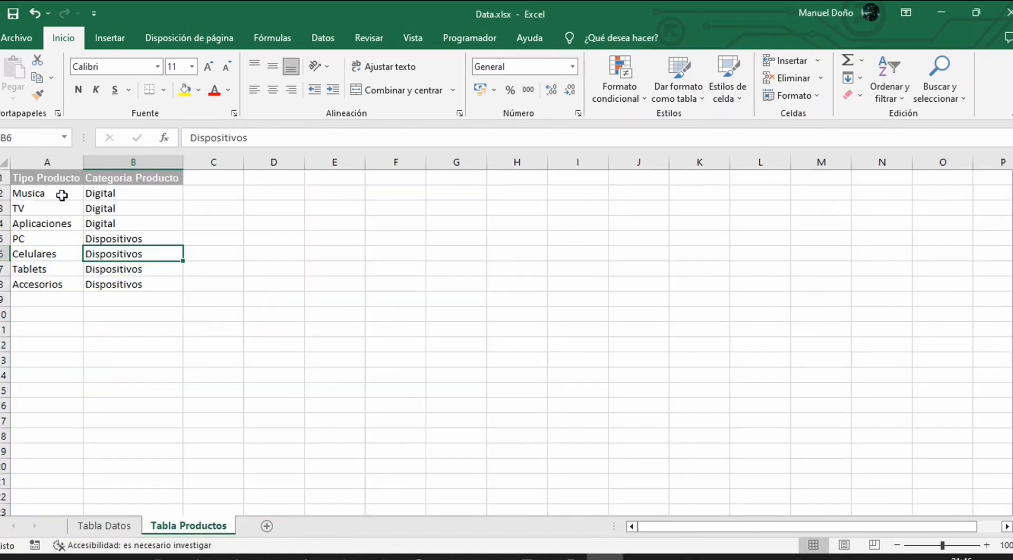
drag(62, 195, 176, 311)
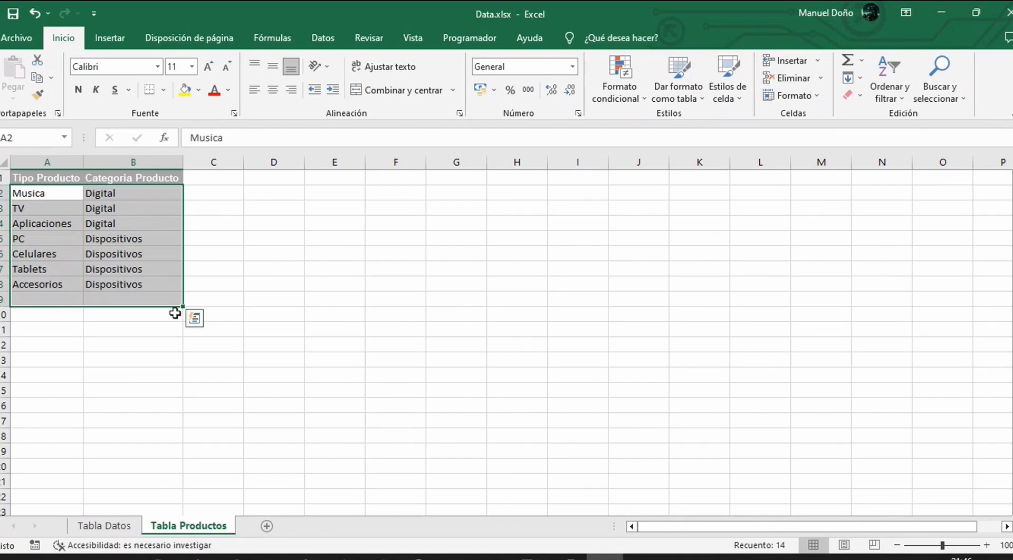
click(175, 313)
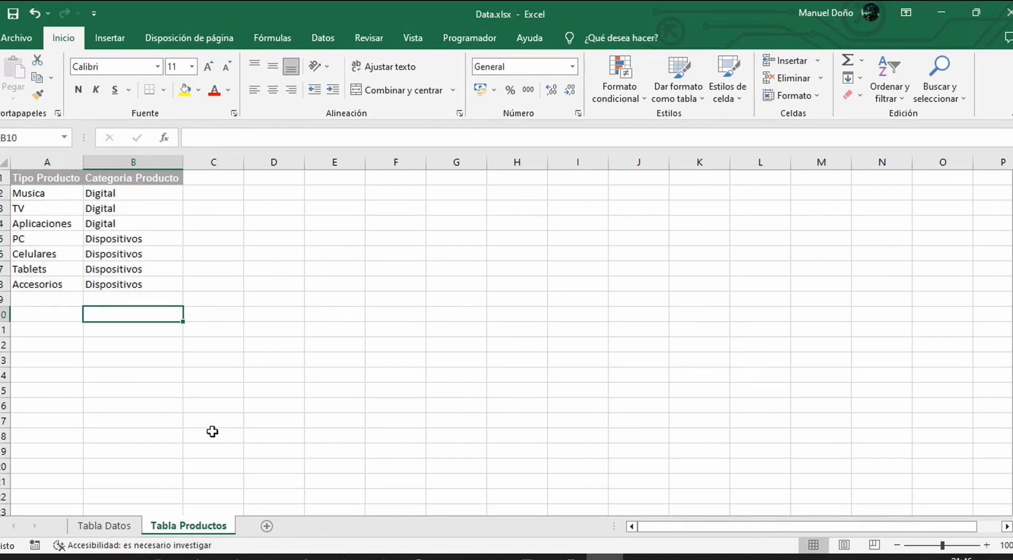
click(1, 238)
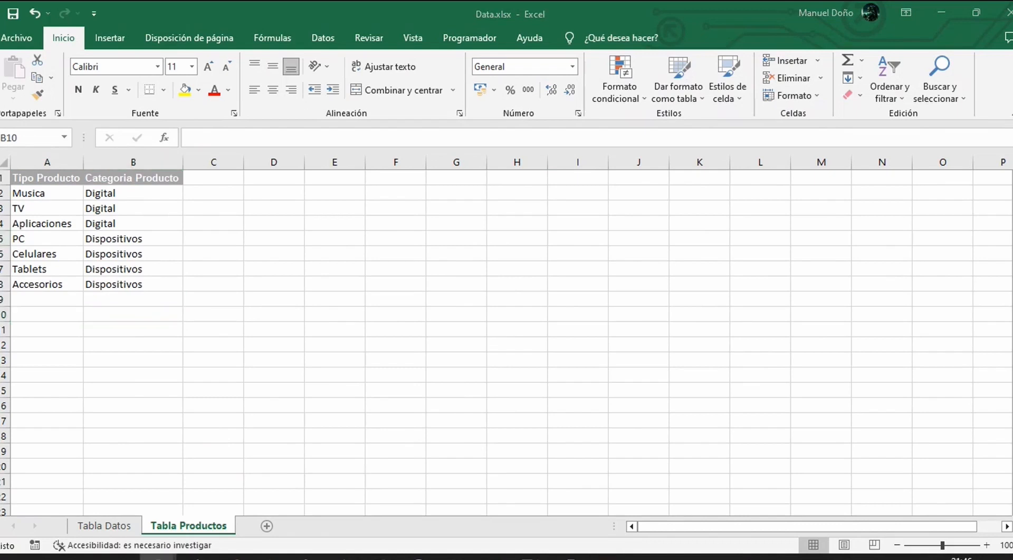
click(338, 347)
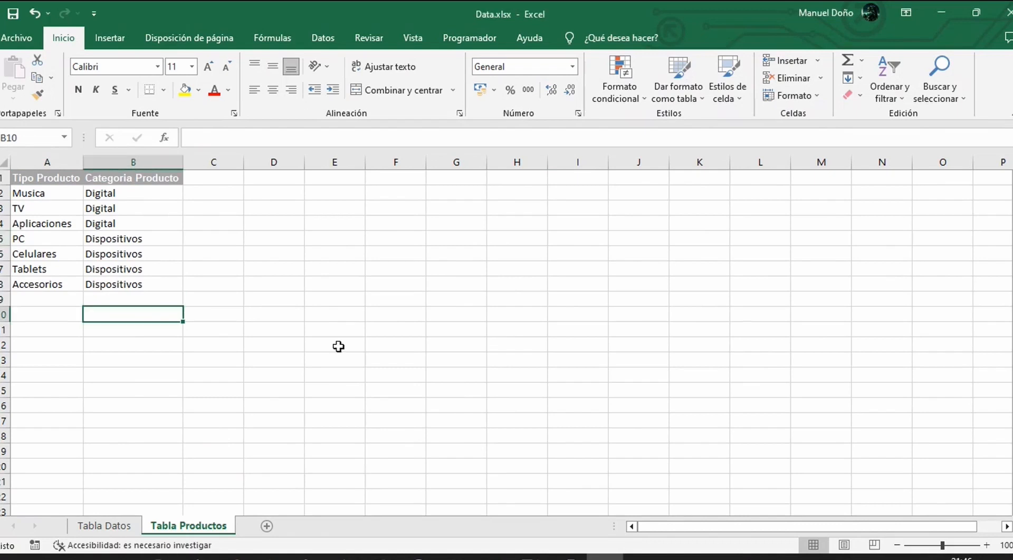
Switch to the Power Query Editor and refresh the preview of the TablaDatos query
click(1, 360)
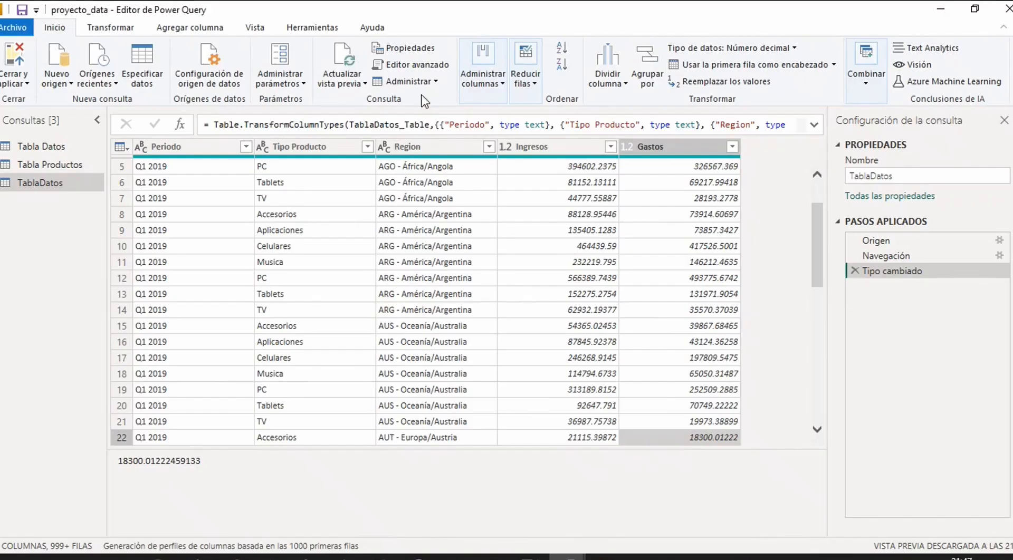
click(346, 63)
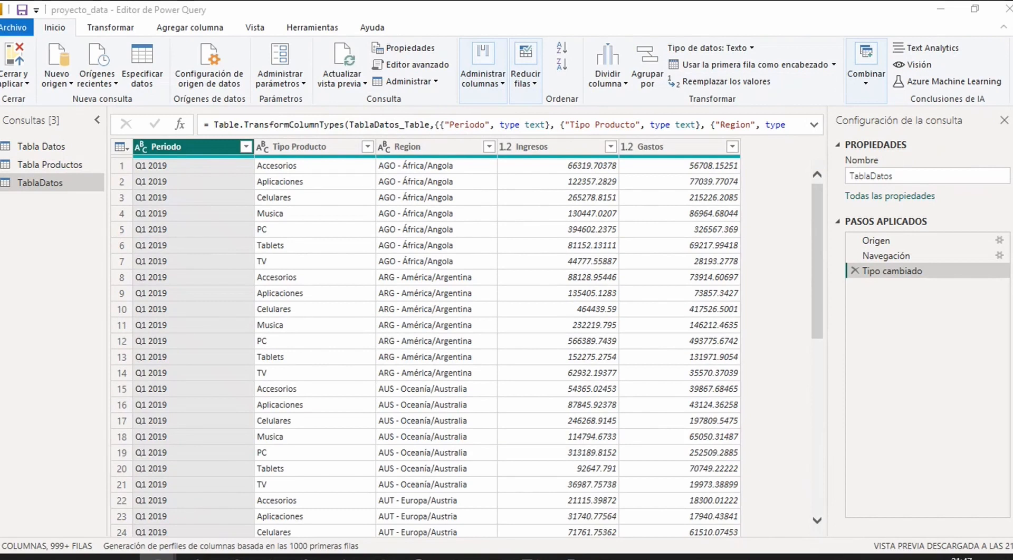
click(655, 22)
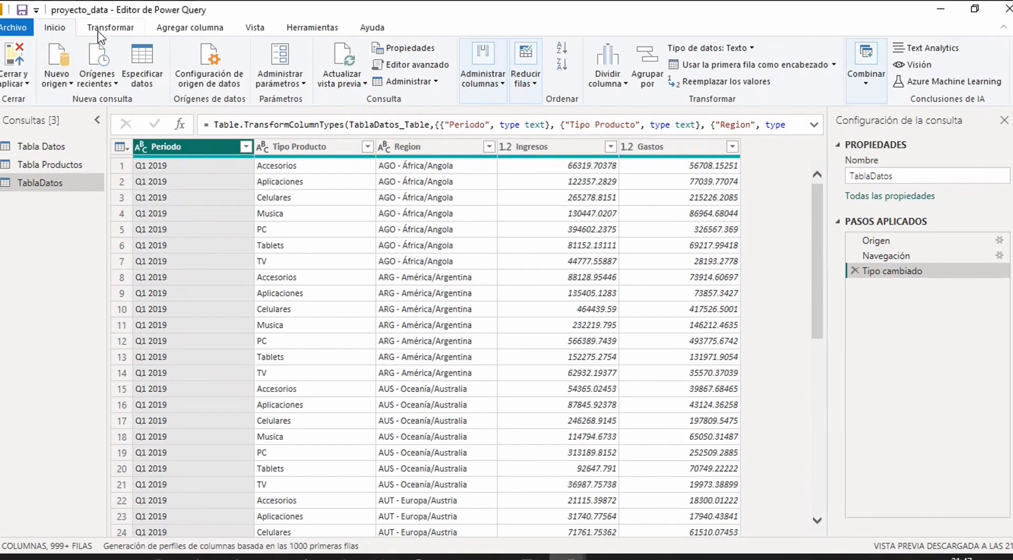
click(126, 33)
click(211, 29)
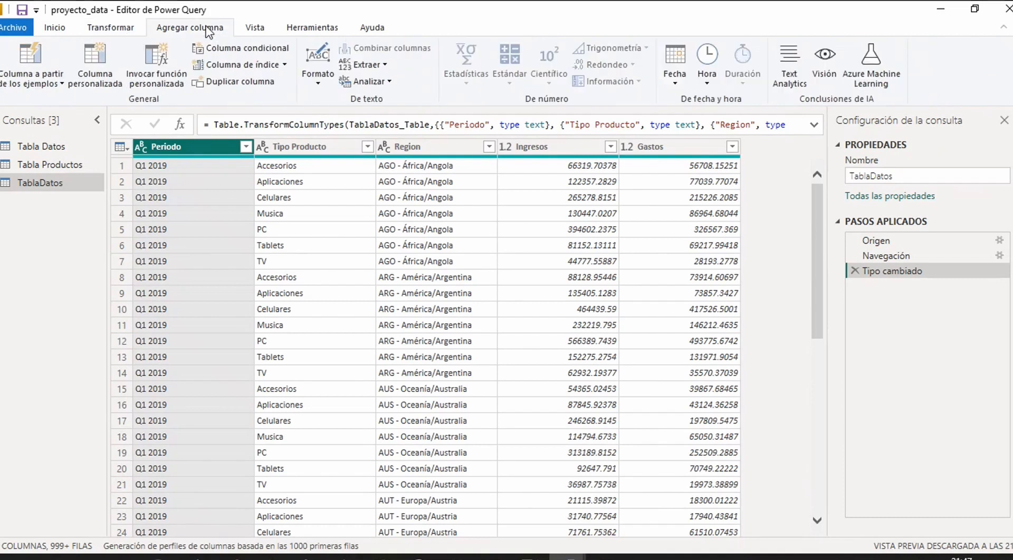
click(73, 34)
click(1, 29)
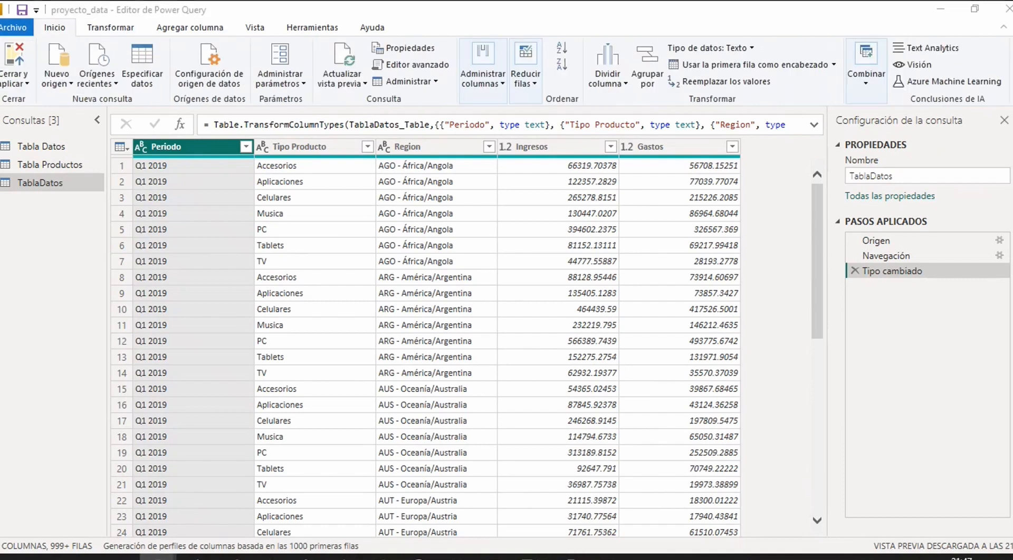
Load the complete list of distinct values in the Periodo column's filter, review it, and close it without filtering
click(195, 154)
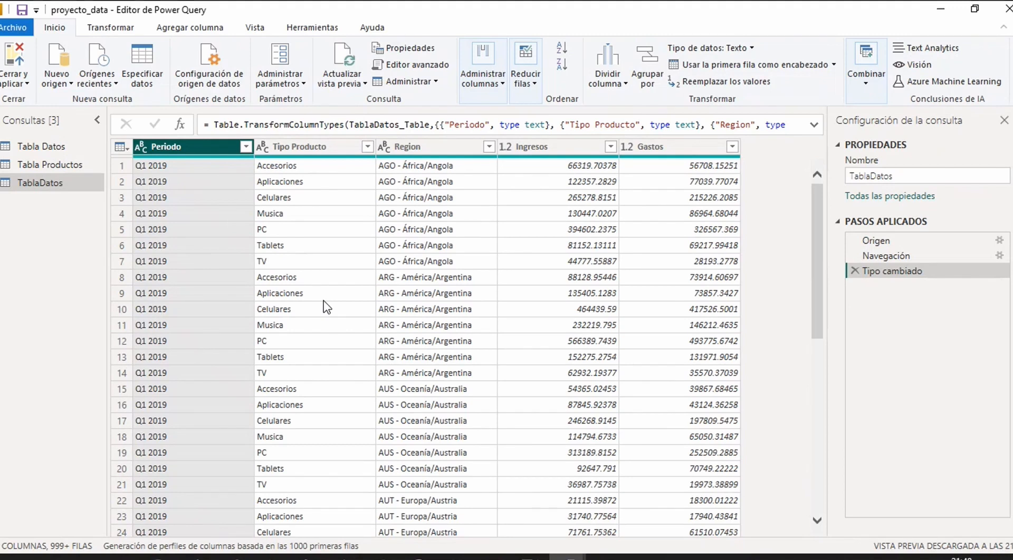
click(174, 168)
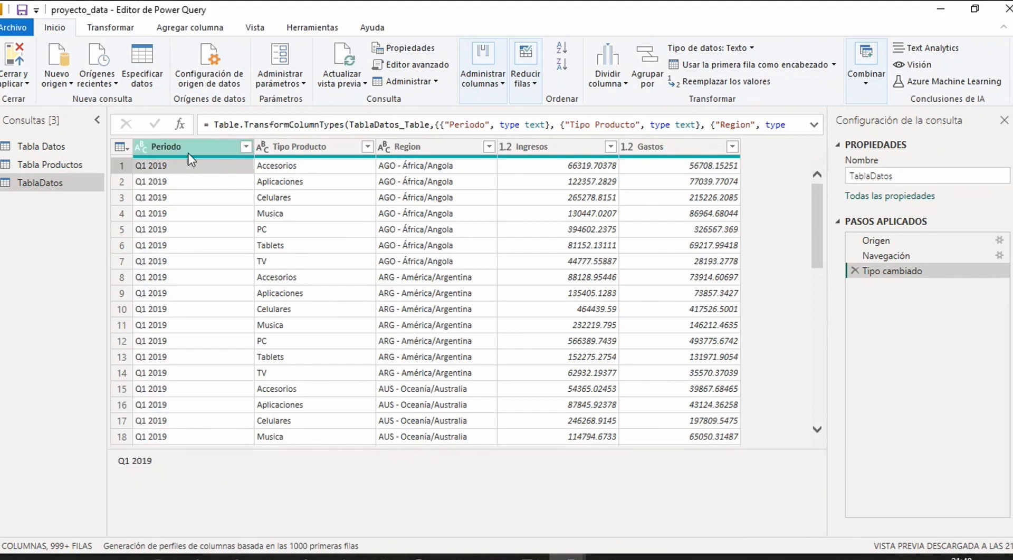
click(174, 185)
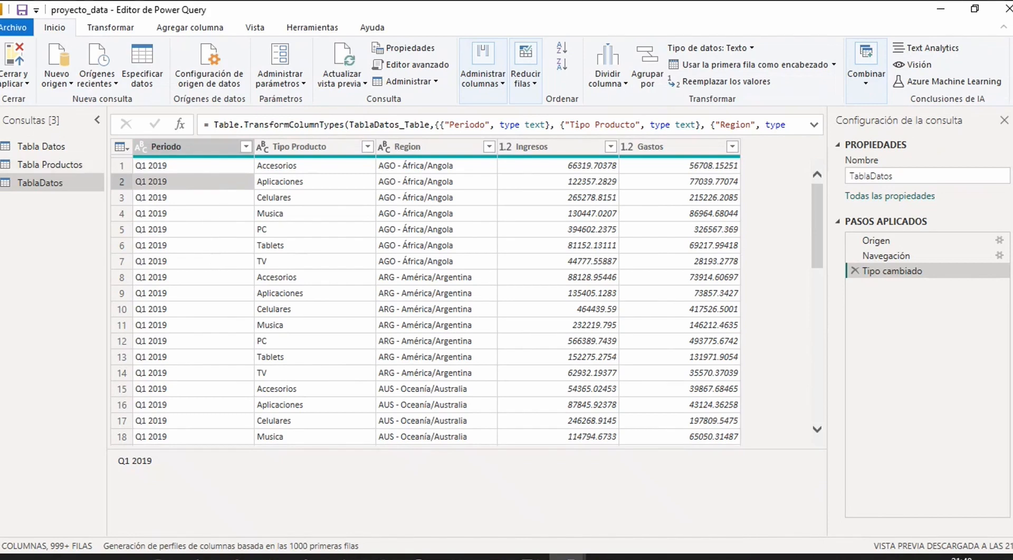
click(246, 146)
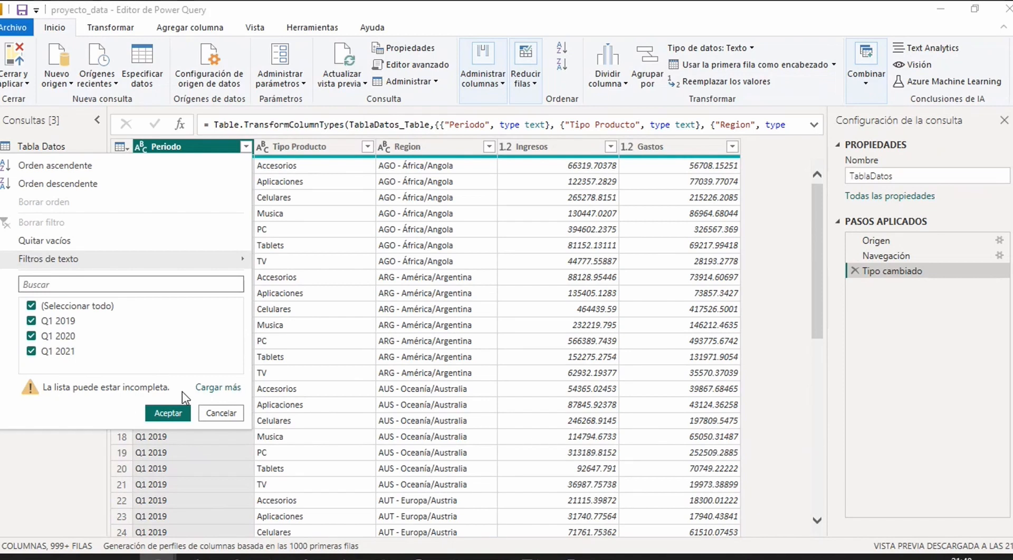
click(210, 391)
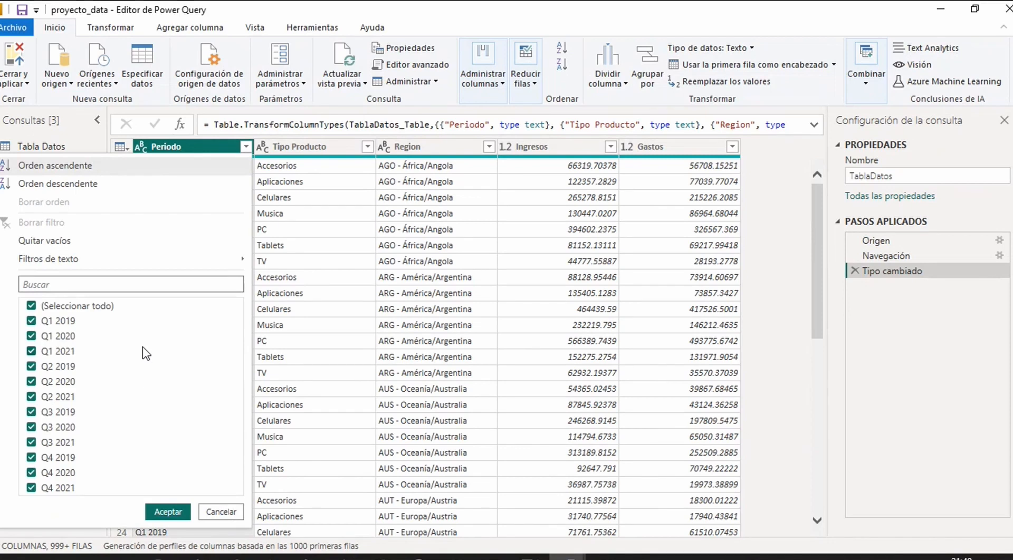
click(296, 325)
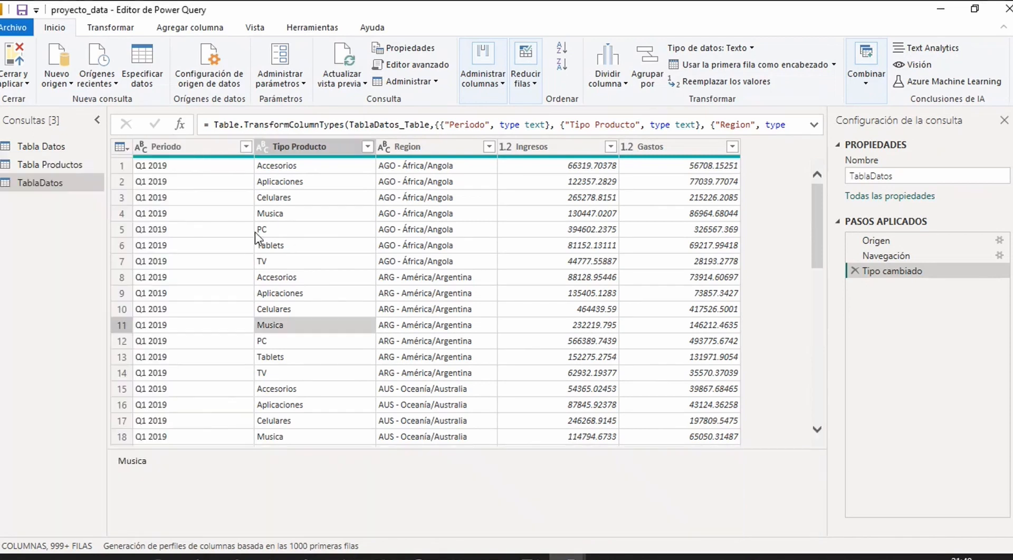
click(245, 147)
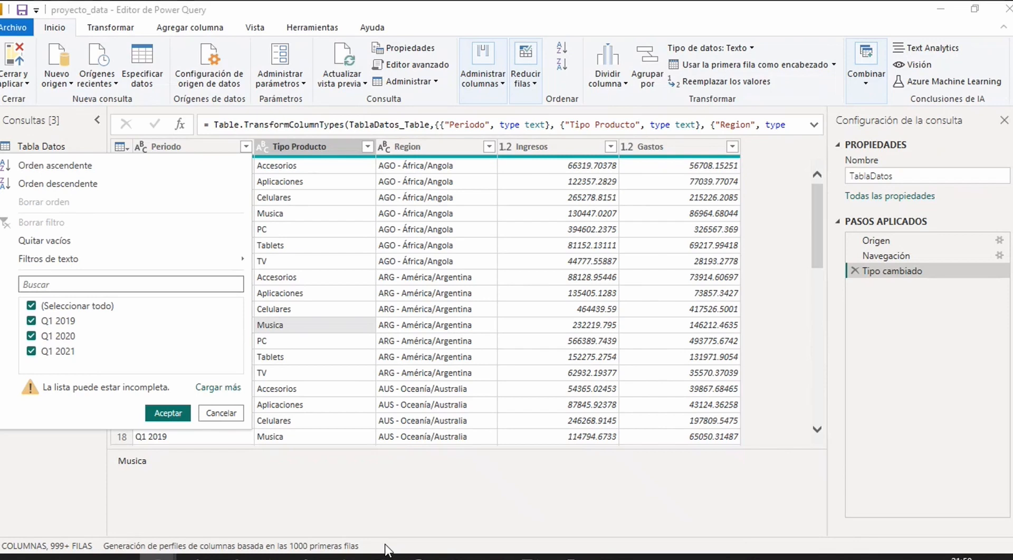
click(218, 387)
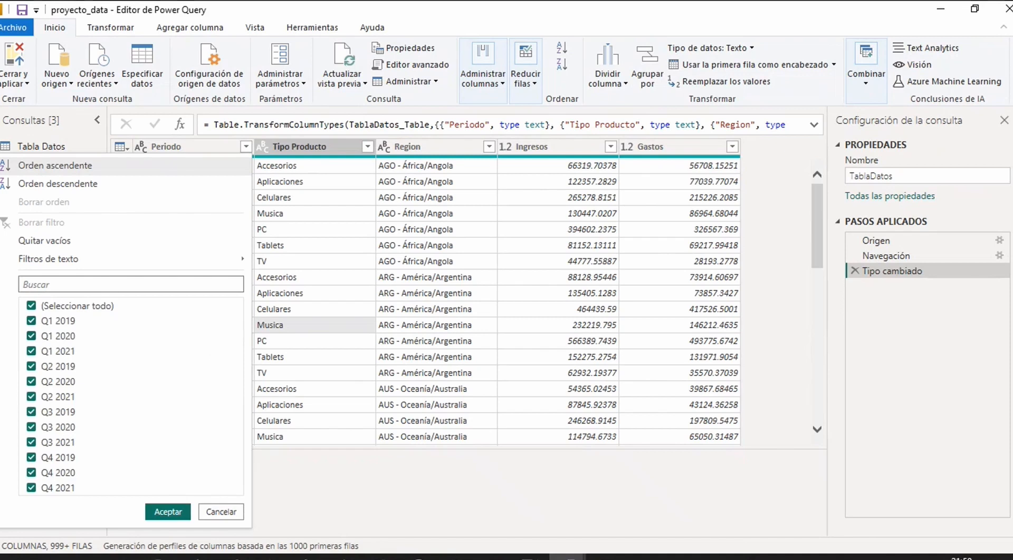
click(158, 557)
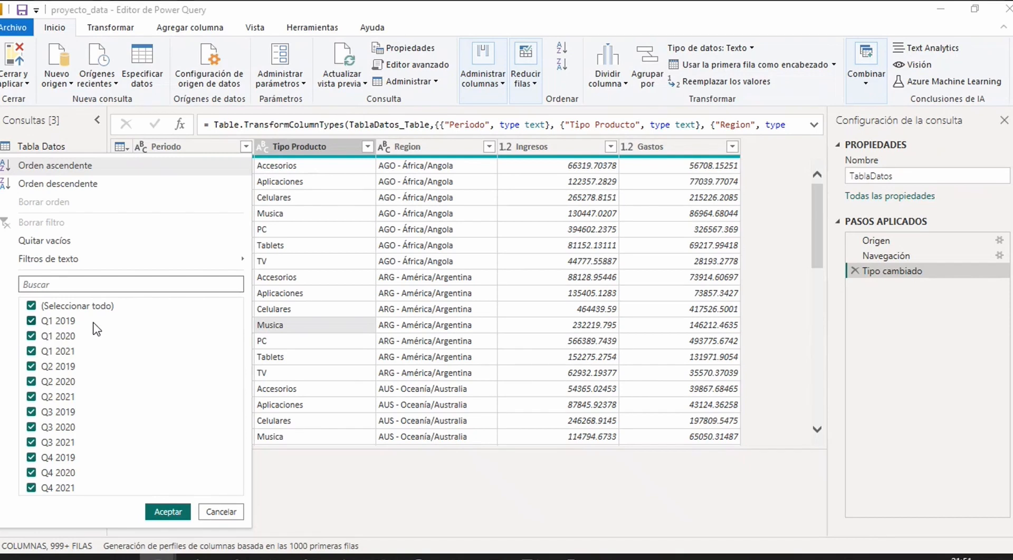
click(221, 511)
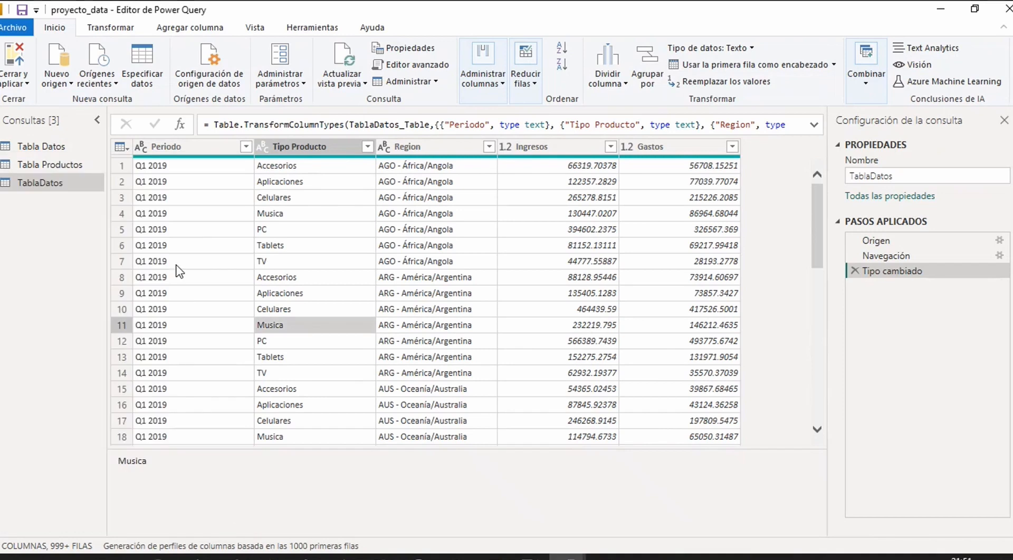
Transform the Periodo column of TablaDatos by extracting only its first 2 characters
click(161, 152)
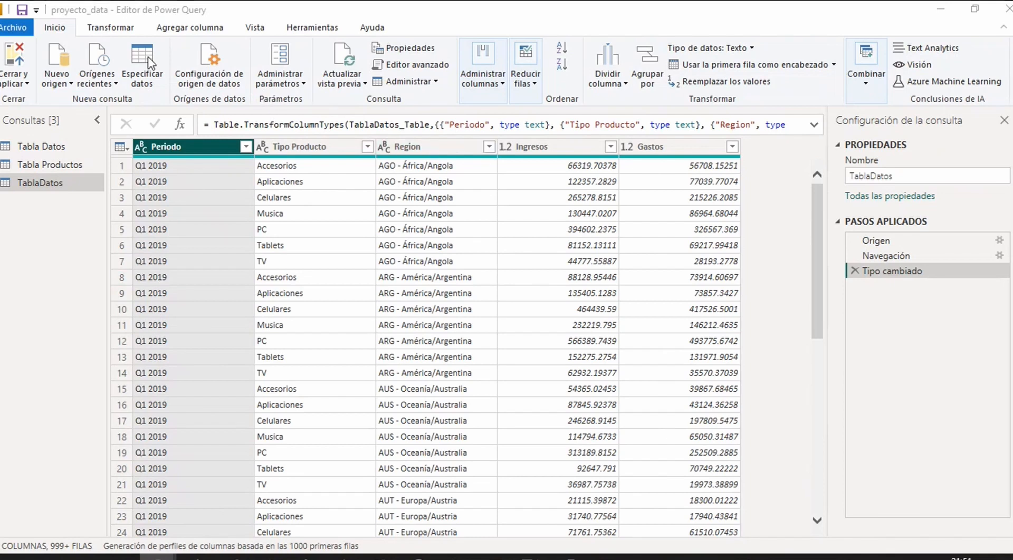
click(125, 30)
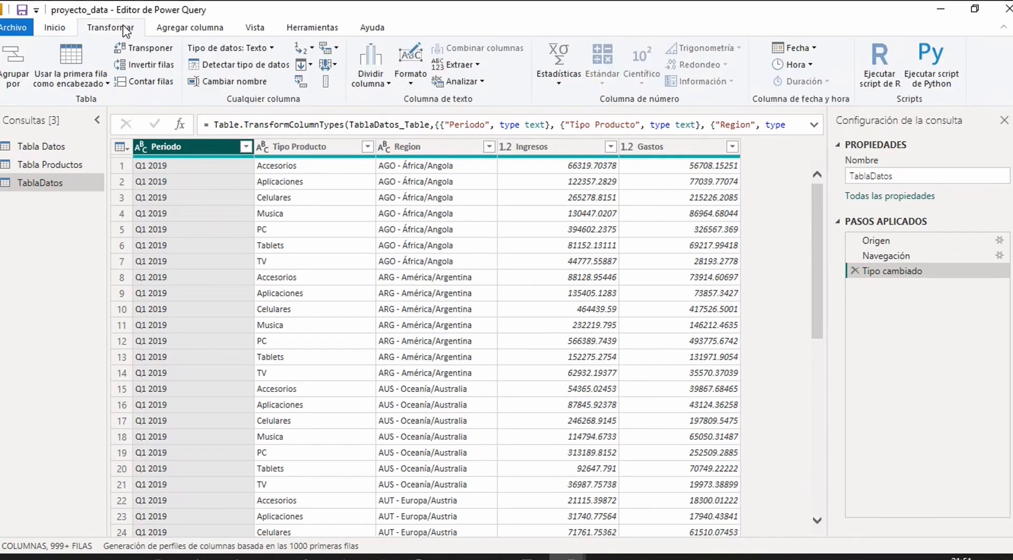
click(479, 67)
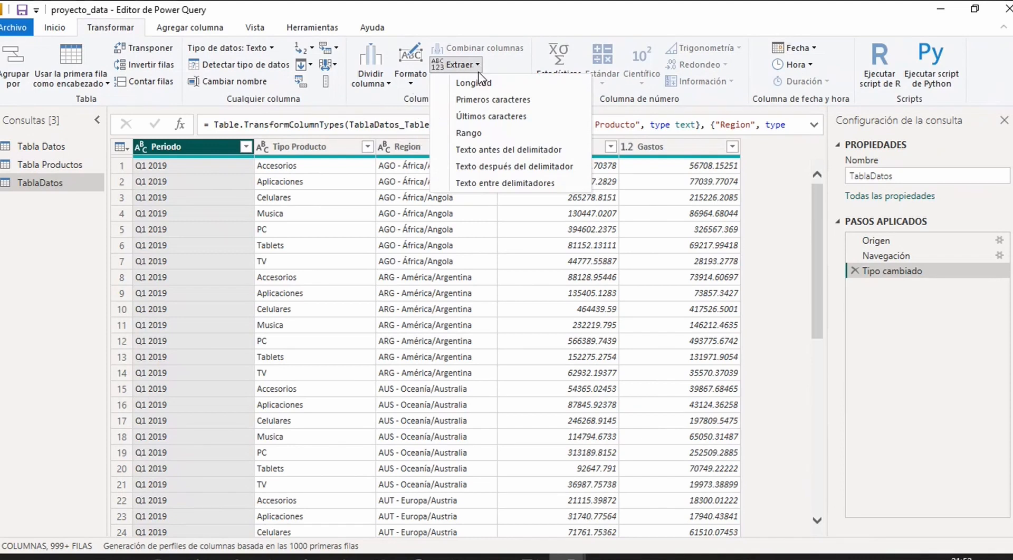
click(539, 101)
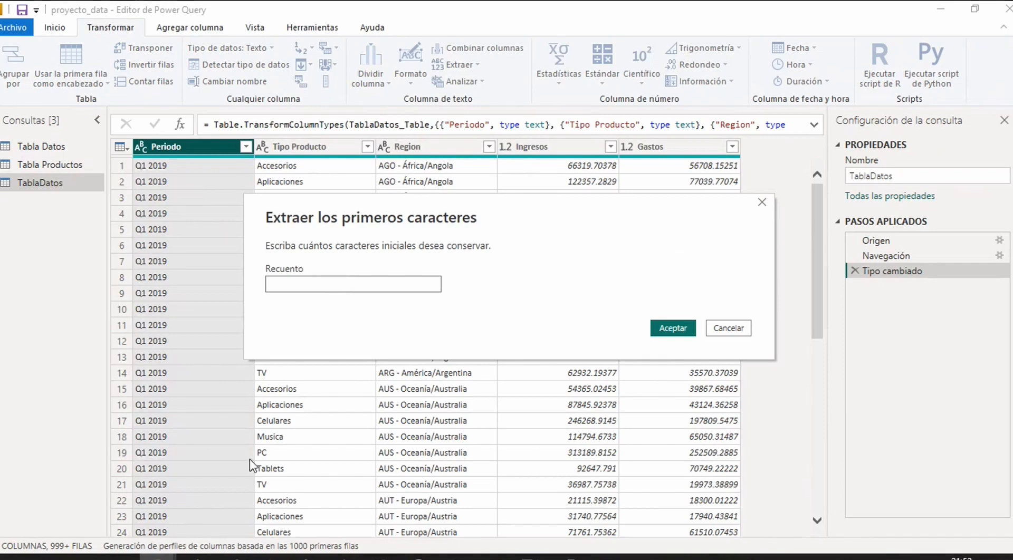
click(398, 283)
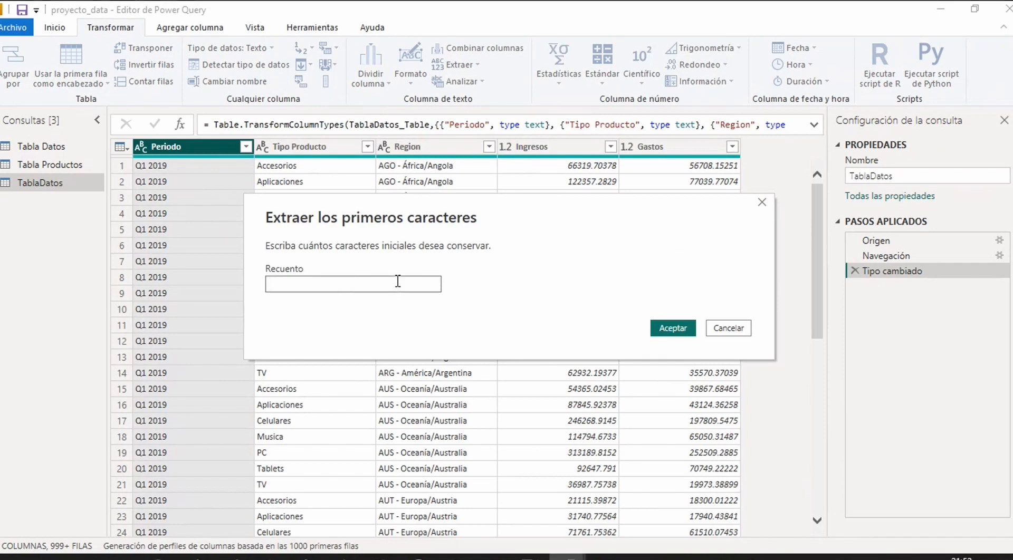
text(2)
click(666, 336)
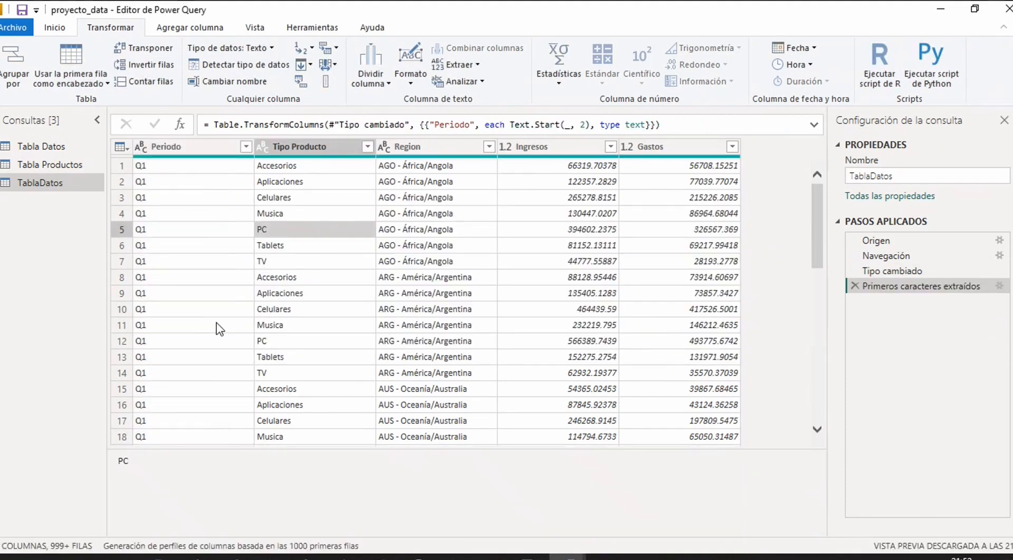
Load all distinct values in the Periodo column's filter and apply the filter with every value selected
click(199, 252)
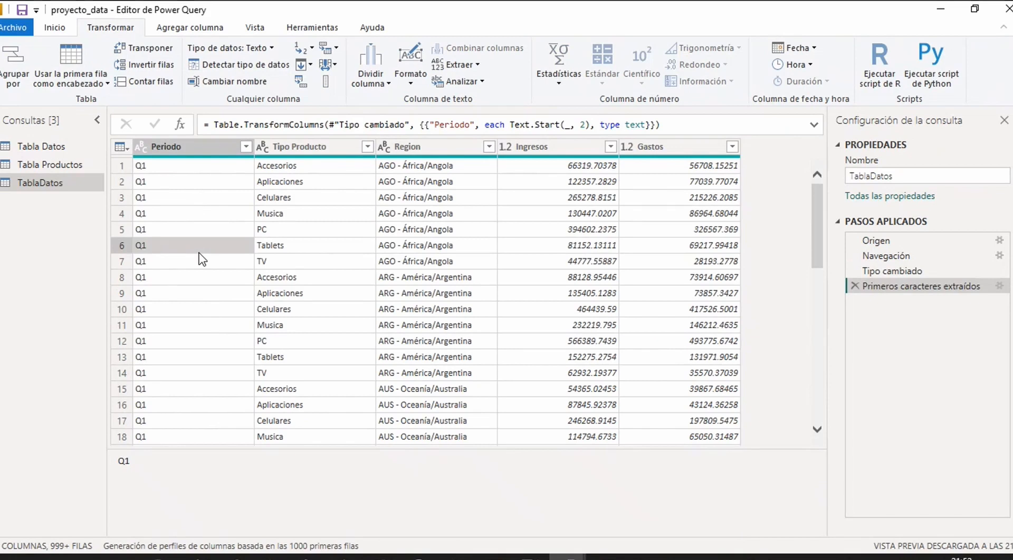
key(Page_Up)
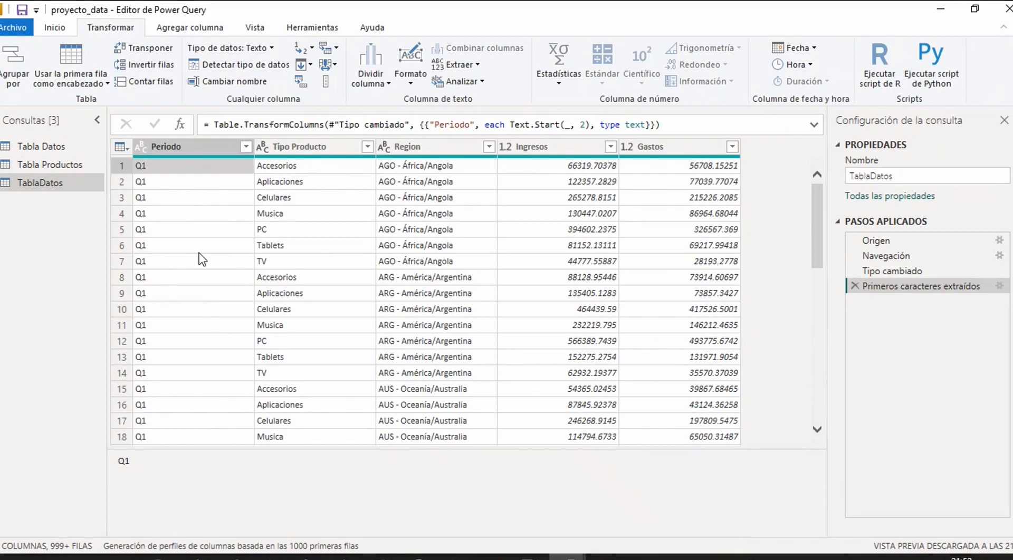
click(245, 146)
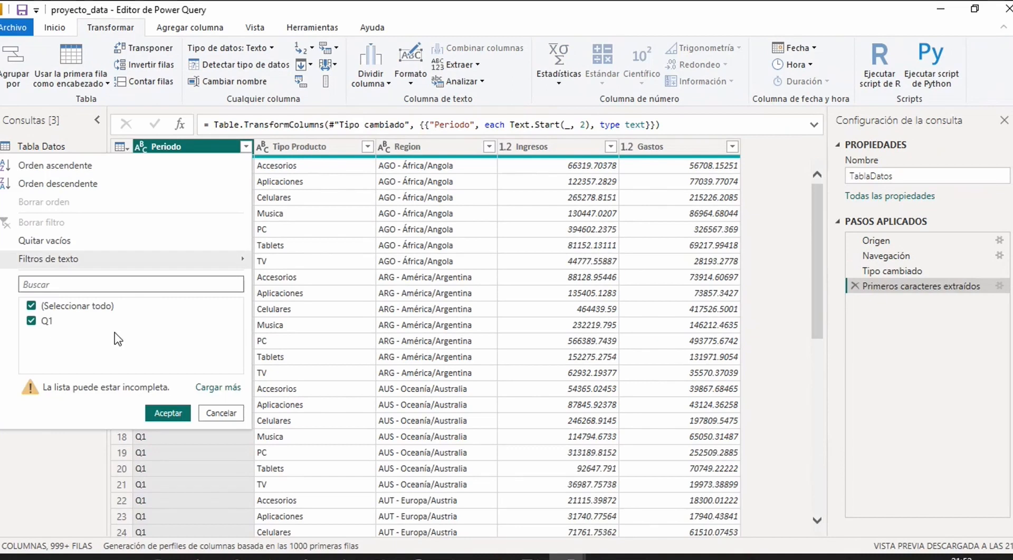
click(218, 387)
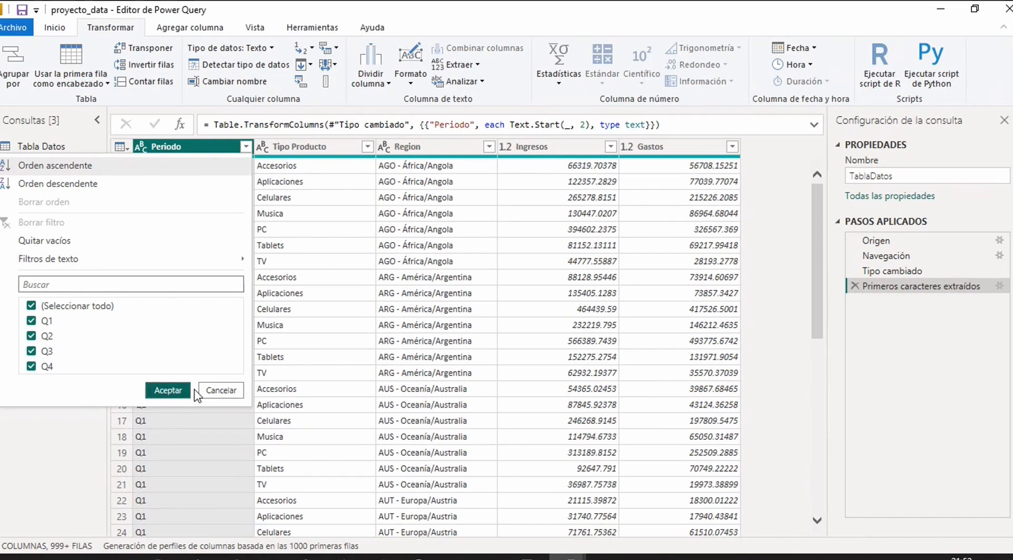
click(167, 390)
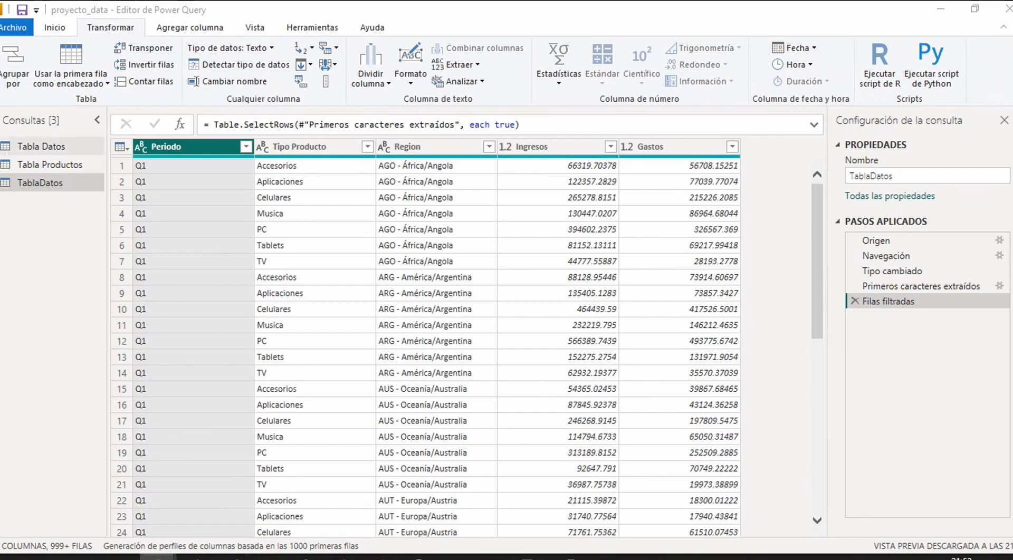
Review the TablaDatos query at its Primeros caracteres extraídos step and at its Tipo cambiado step
click(192, 30)
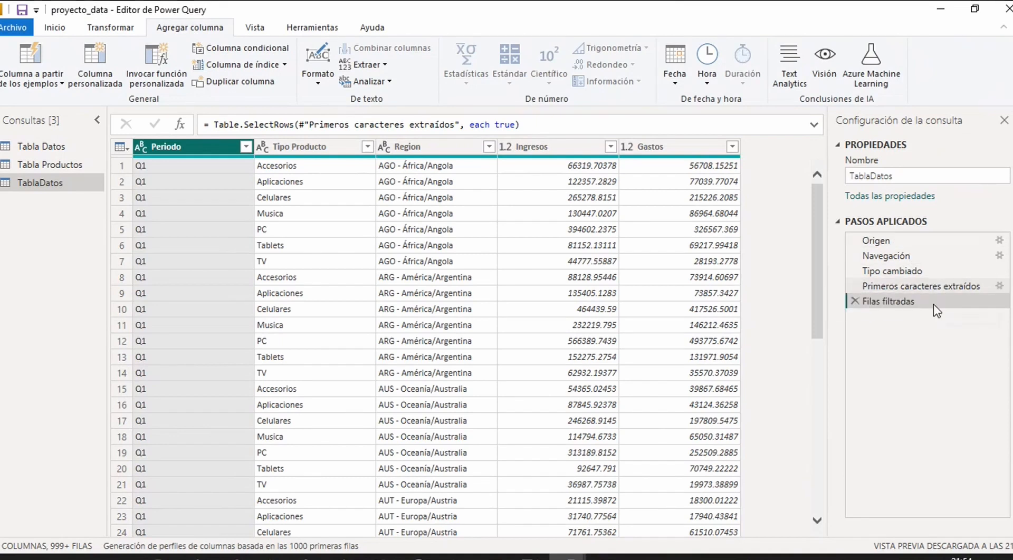
click(940, 290)
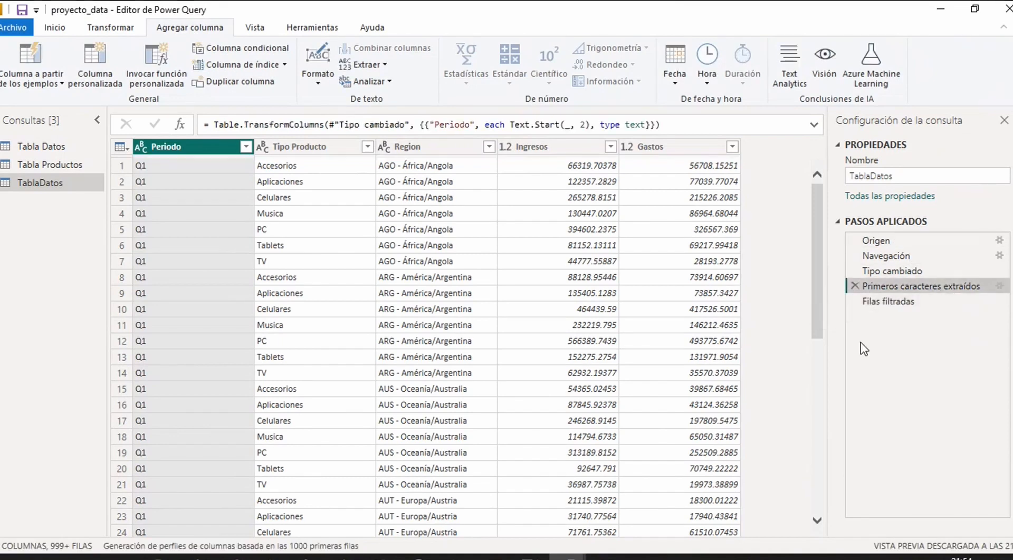
click(892, 271)
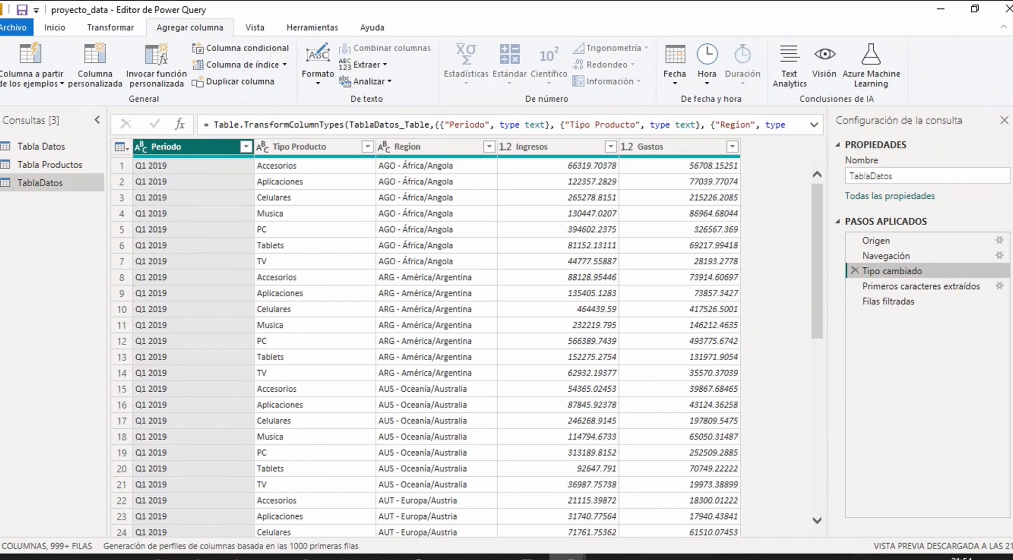
Delete the Filas filtradas and Primeros caracteres extraídos steps from the TablaDatos query
click(852, 302)
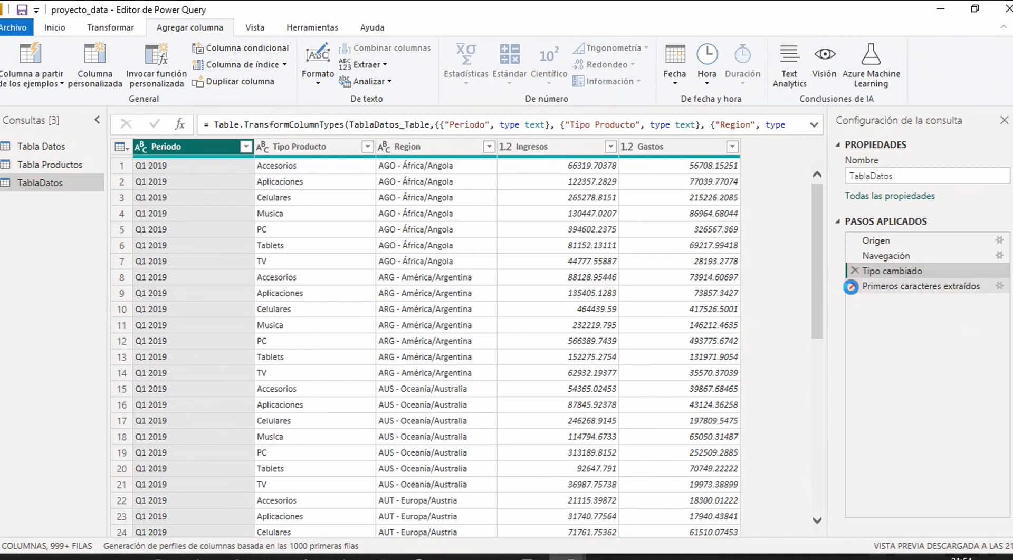
click(853, 285)
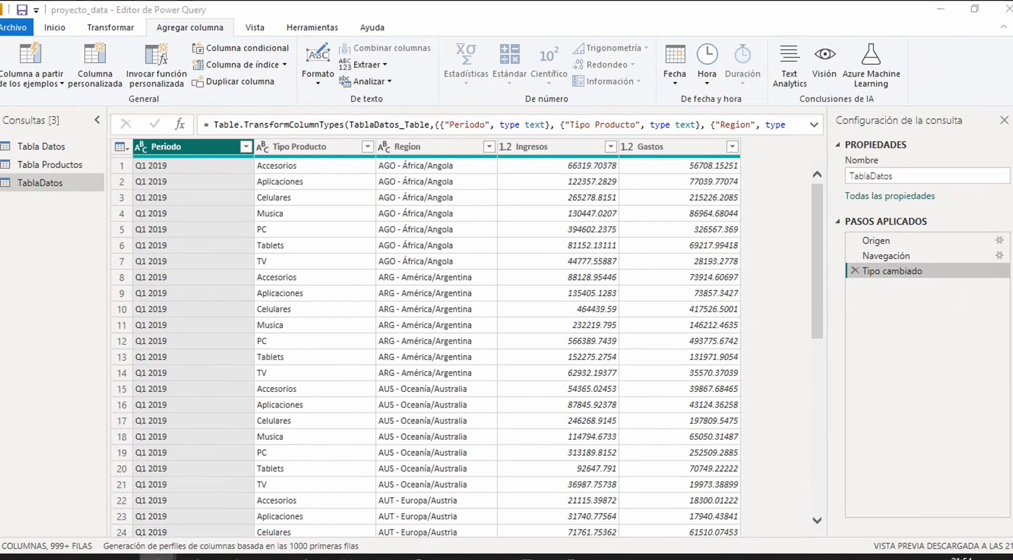
Add a new column containing the first 2 characters of the Periodo column
click(183, 149)
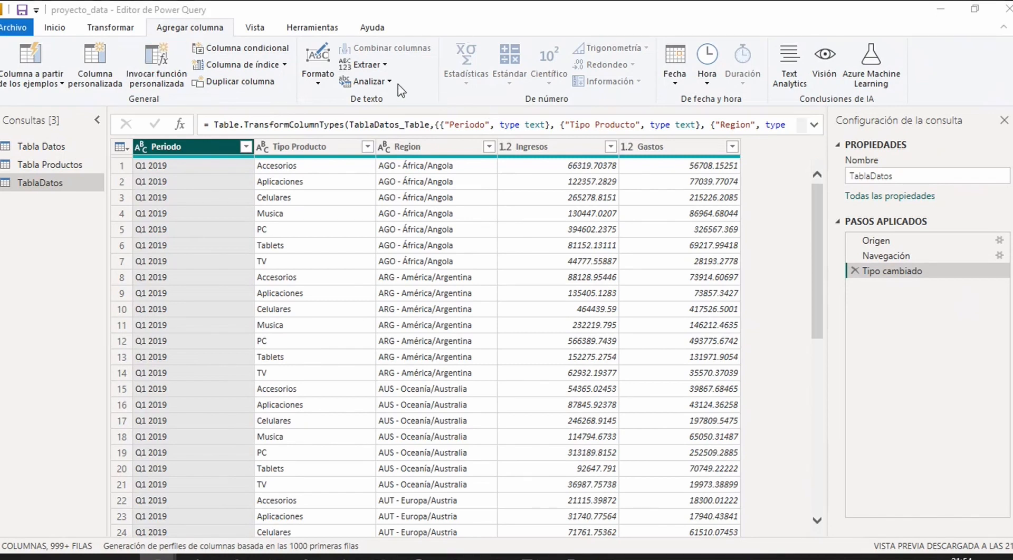
click(387, 65)
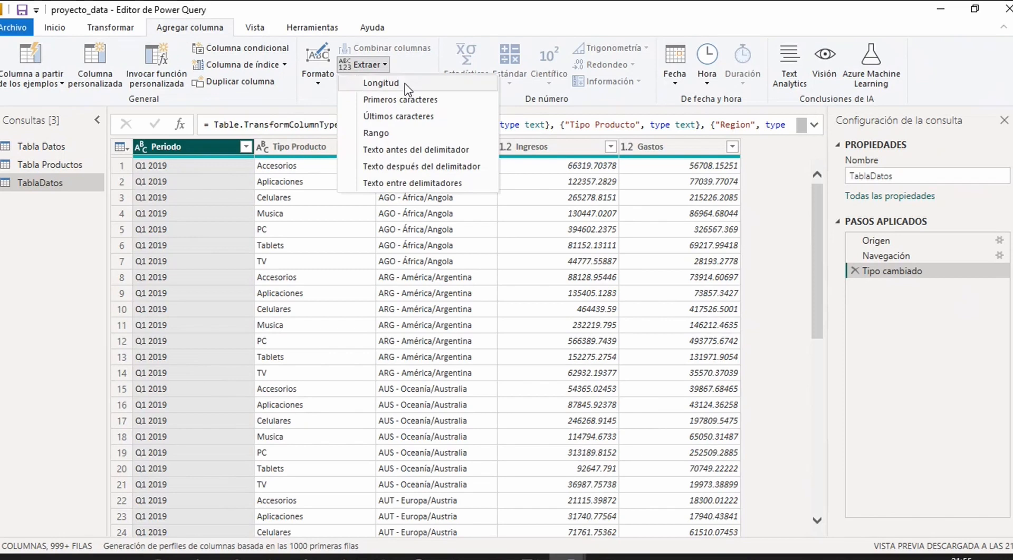
click(439, 104)
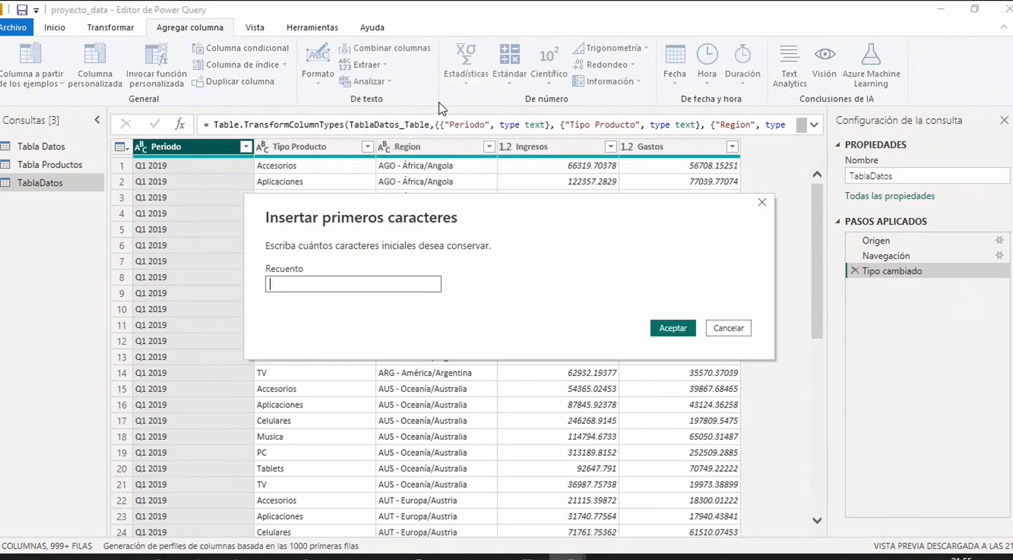
text(2)
click(674, 331)
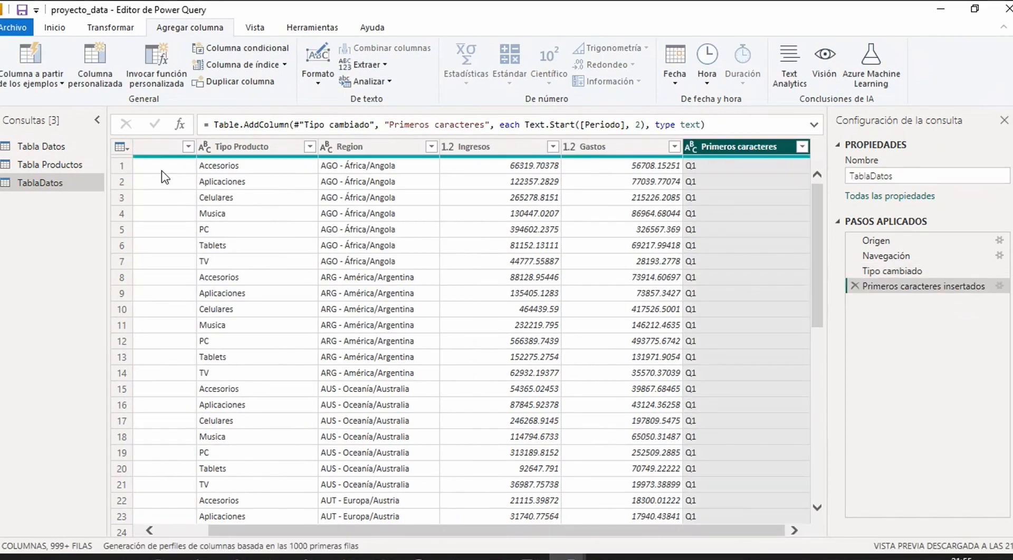
Add a new column containing the last 4 characters of the Periodo column
click(706, 170)
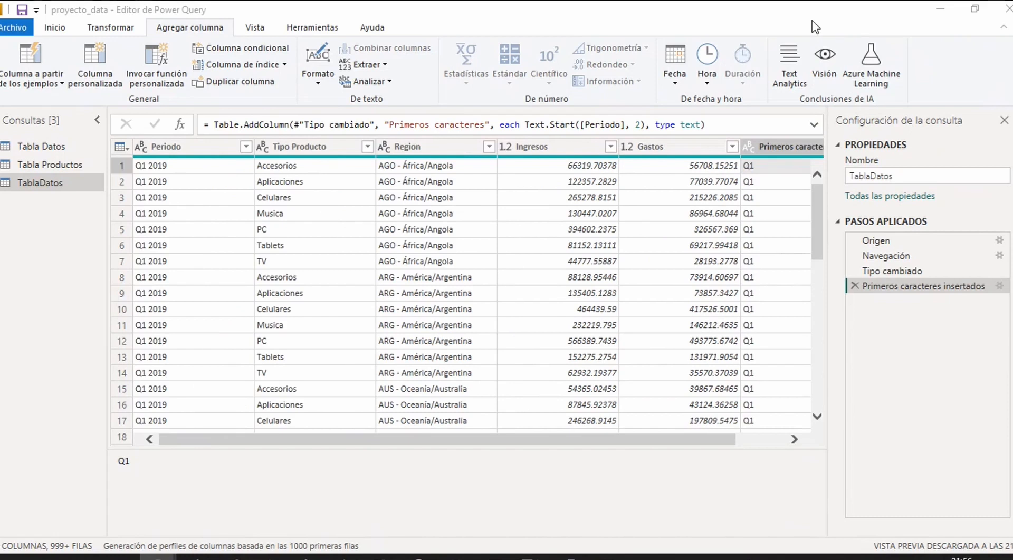
click(815, 26)
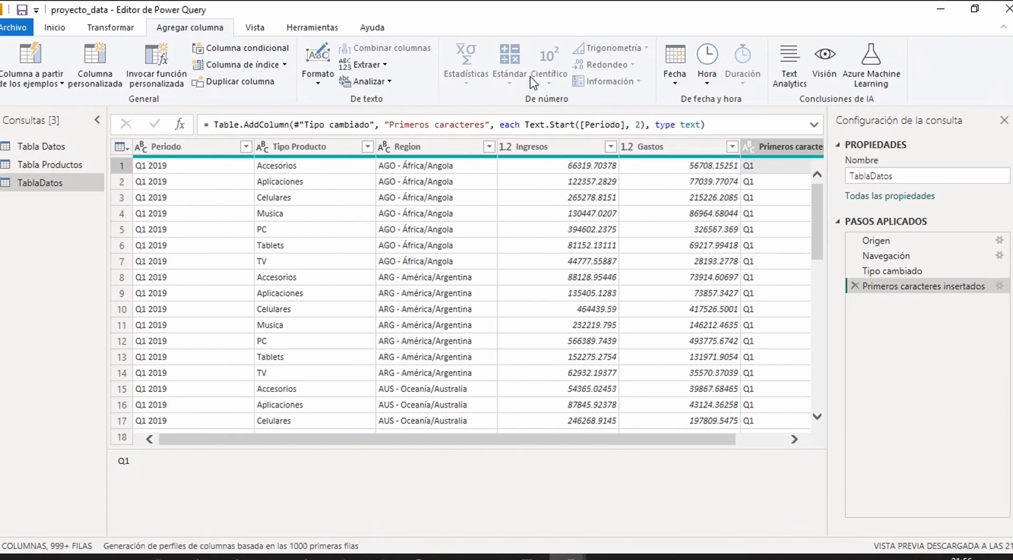
click(158, 172)
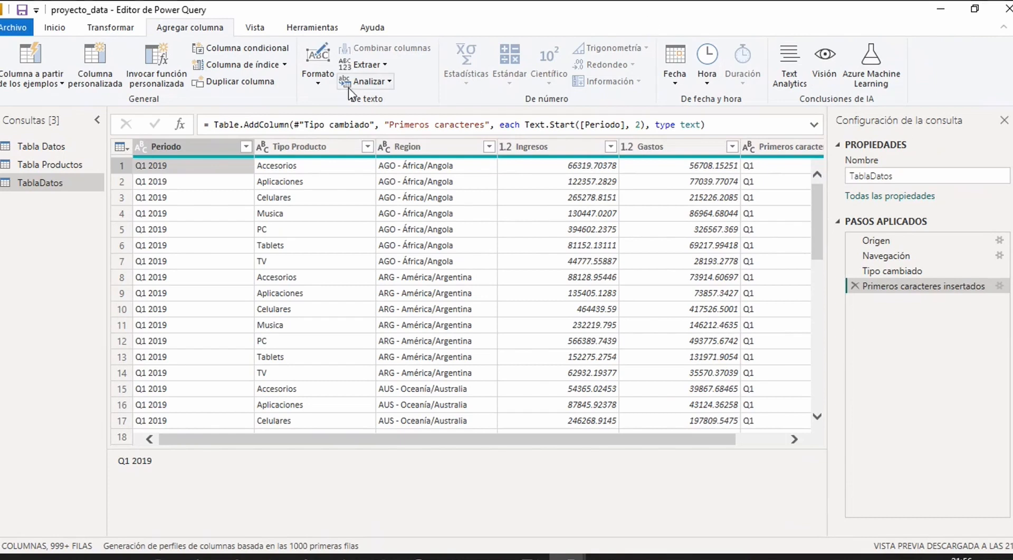
click(385, 66)
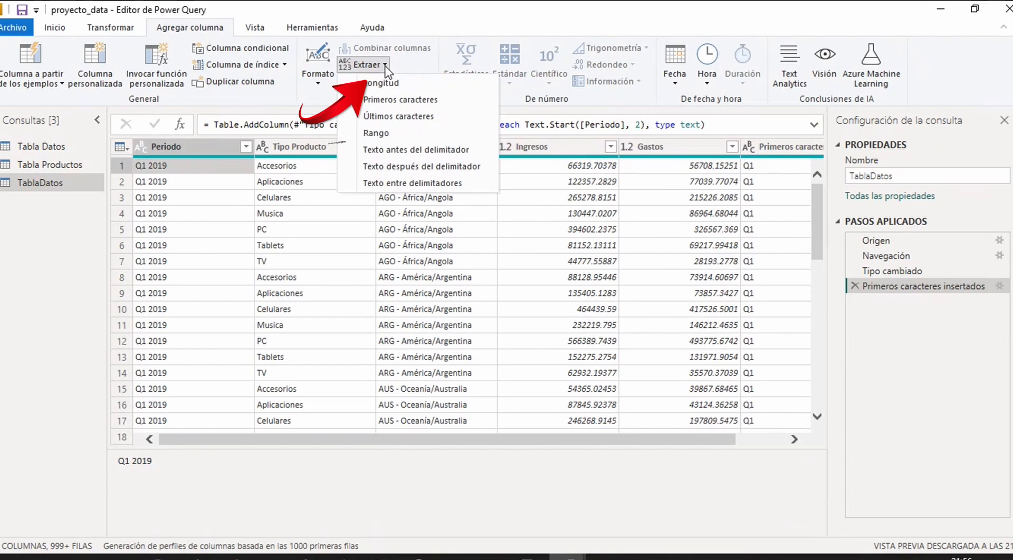
click(463, 116)
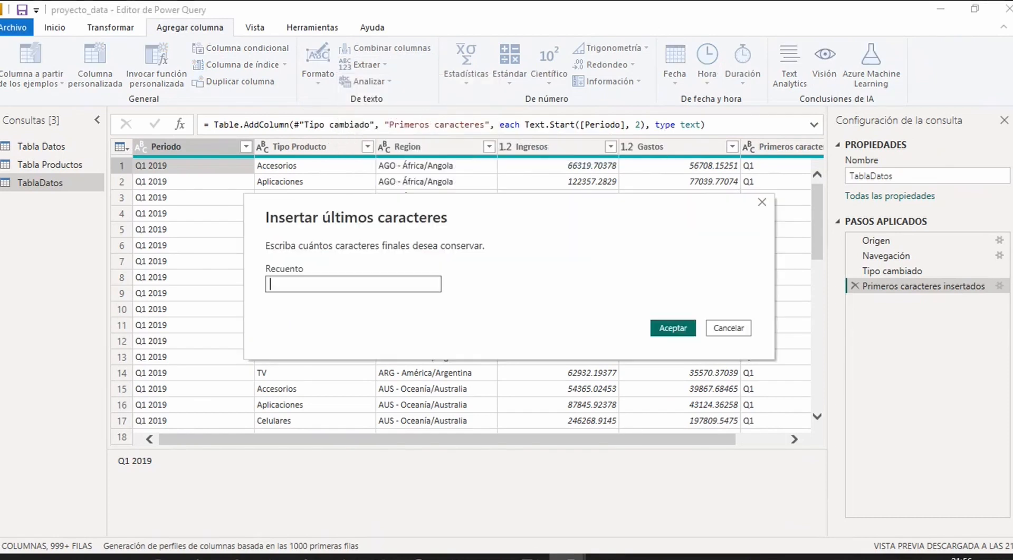
click(391, 285)
text(4)
click(674, 328)
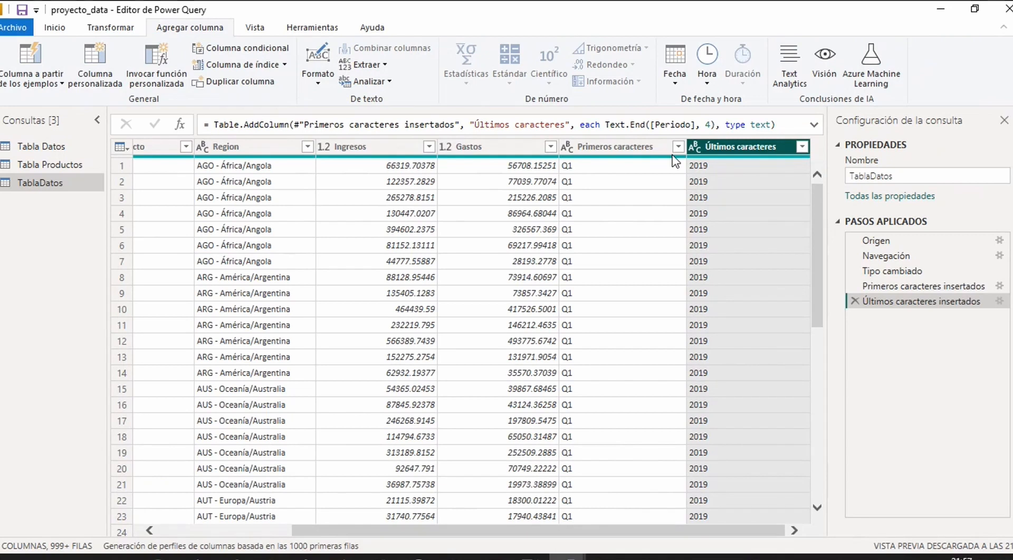
Rename the Primeros caracteres column to Trimestre
click(615, 142)
click(760, 149)
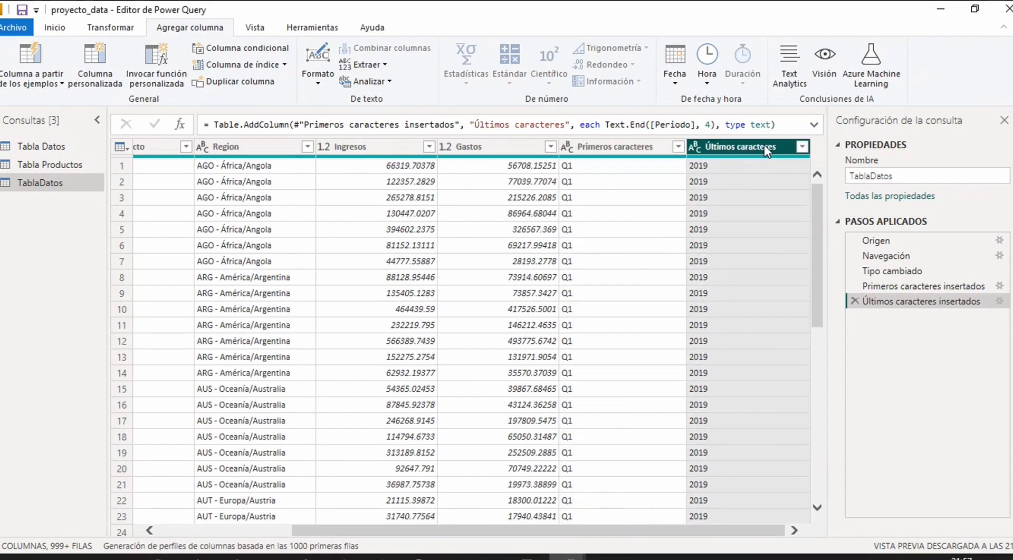
double_click(600, 149)
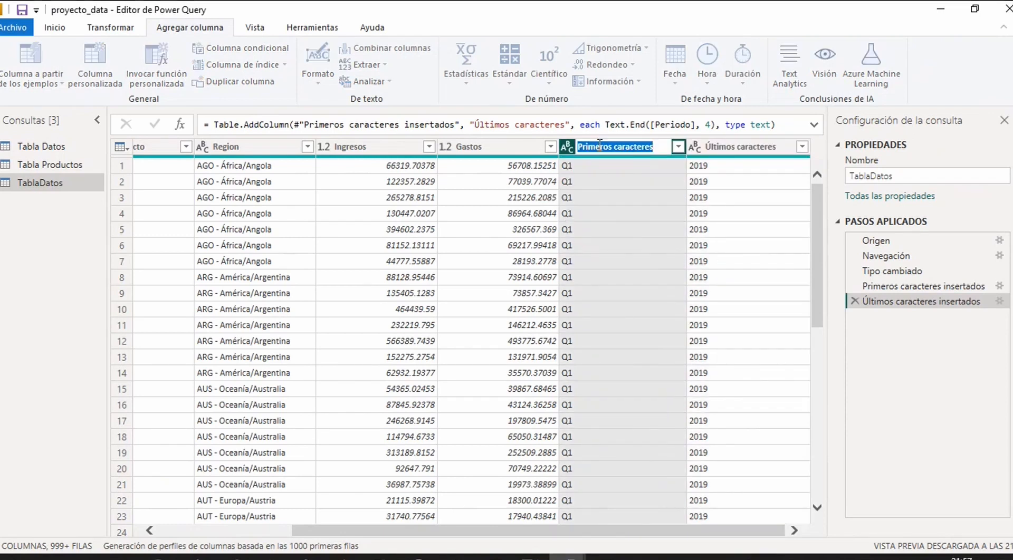
text(Tris)
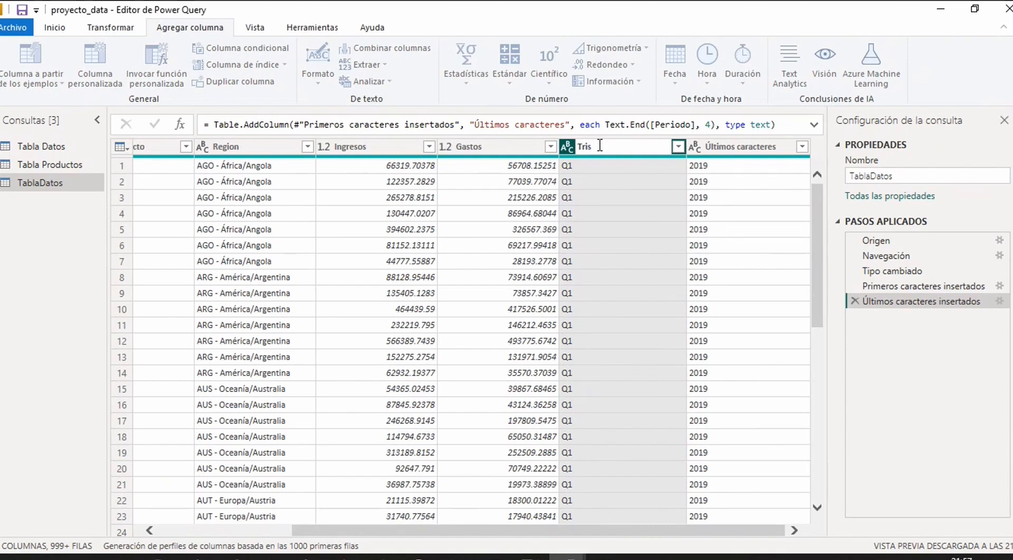
key(BackSpace)
text(mestre)
key(Return)
Rename the Últimos caracteres column to Año
click(757, 148)
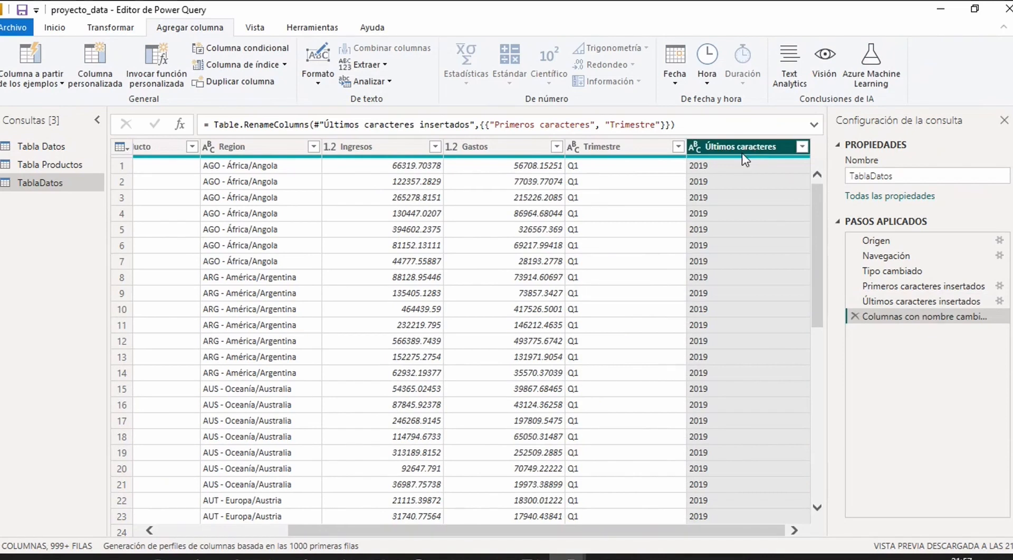
double_click(740, 151)
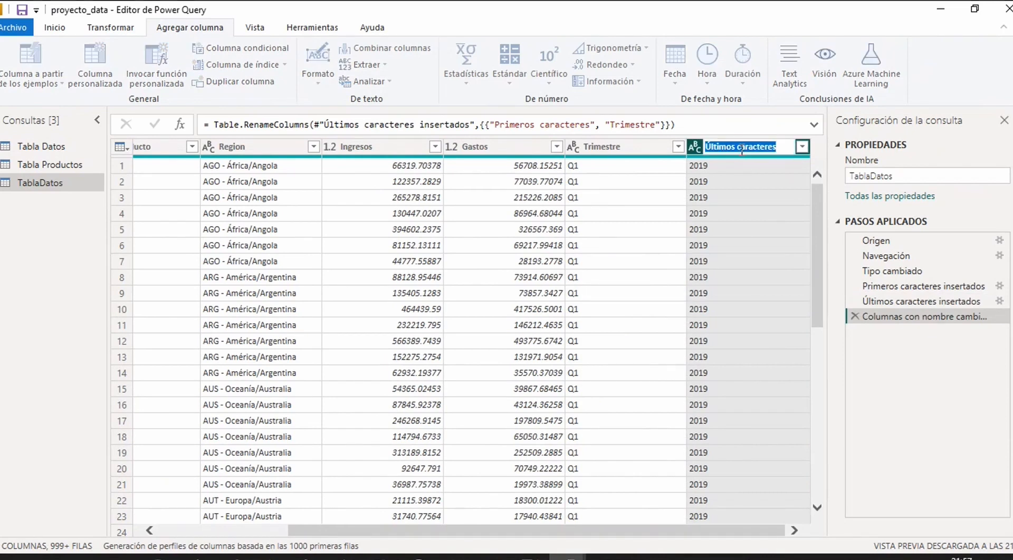
text(Año)
click(652, 206)
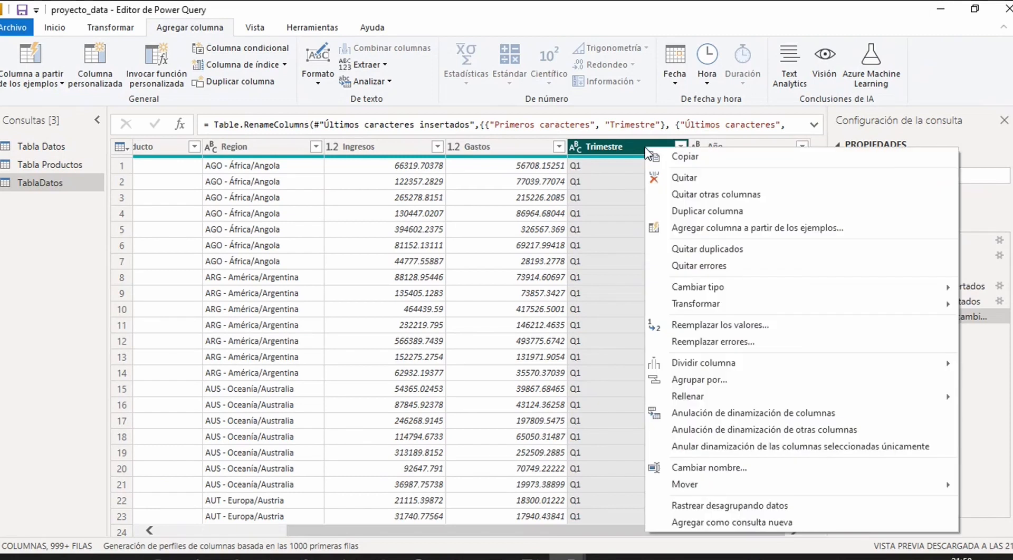
Replace the value Q with T throughout the Trimestre column
right_click(647, 153)
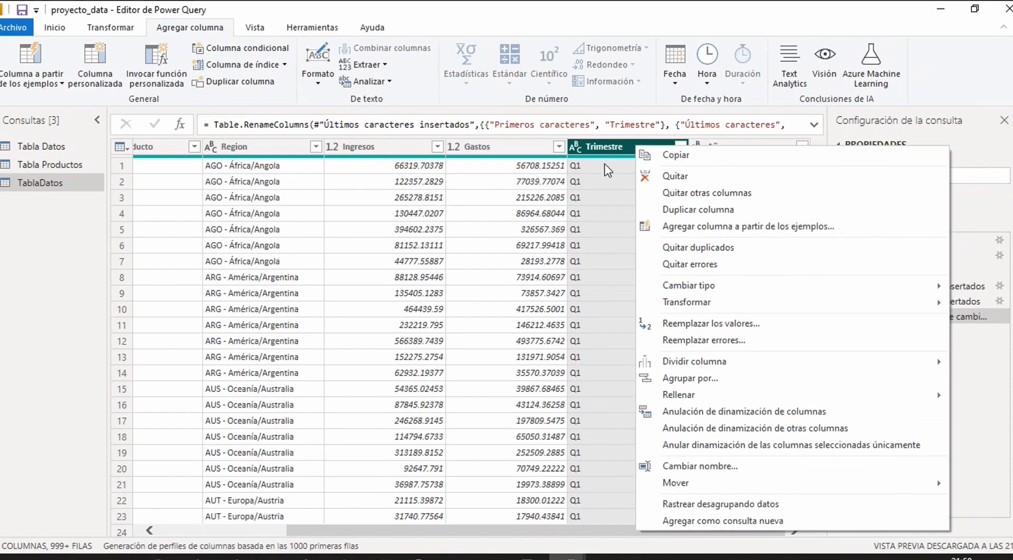
click(225, 270)
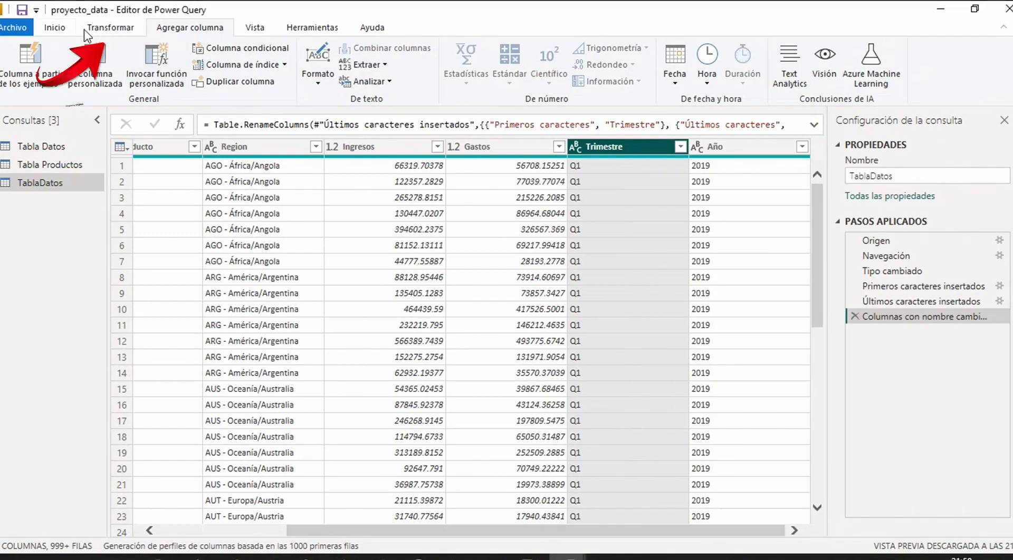
click(98, 31)
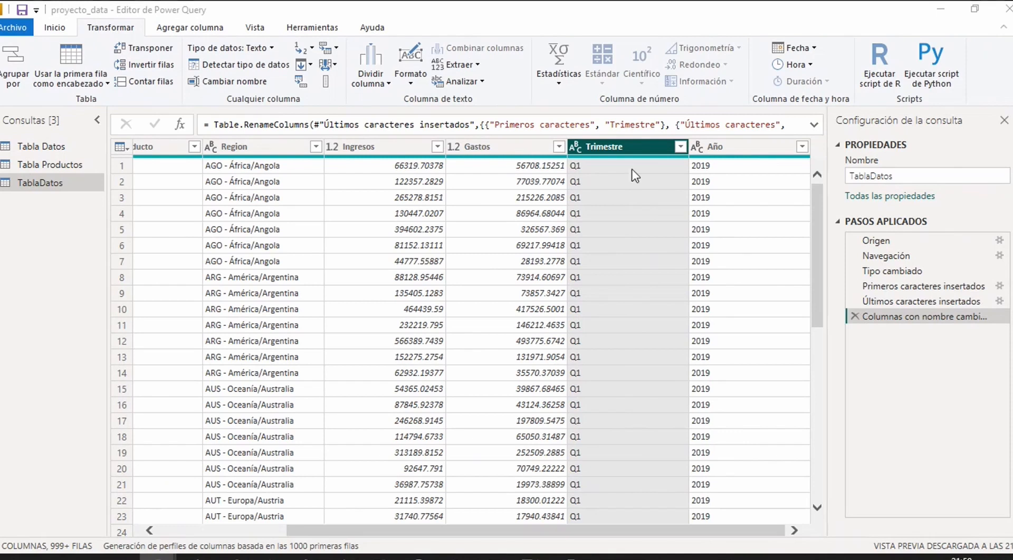
right_click(644, 143)
right_click(631, 151)
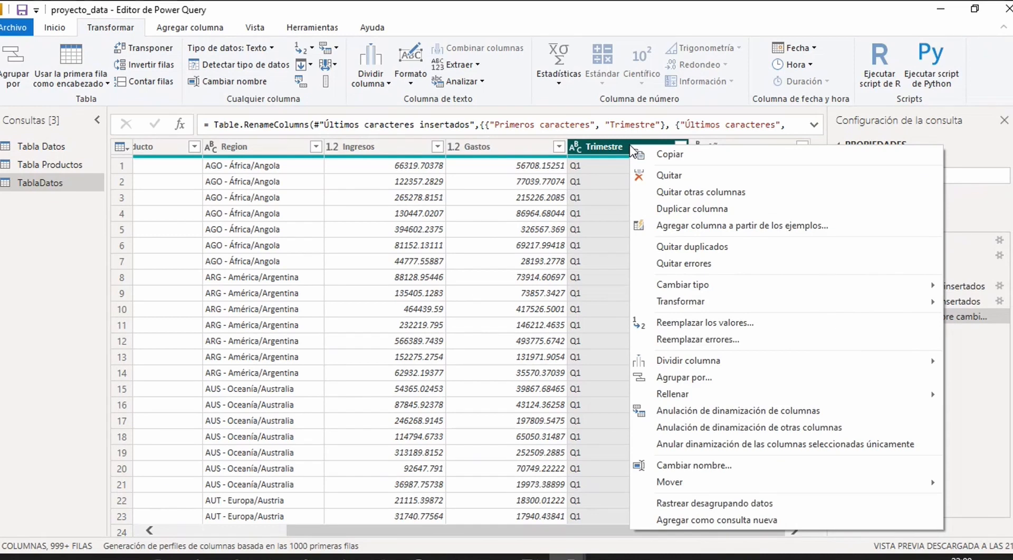
click(786, 327)
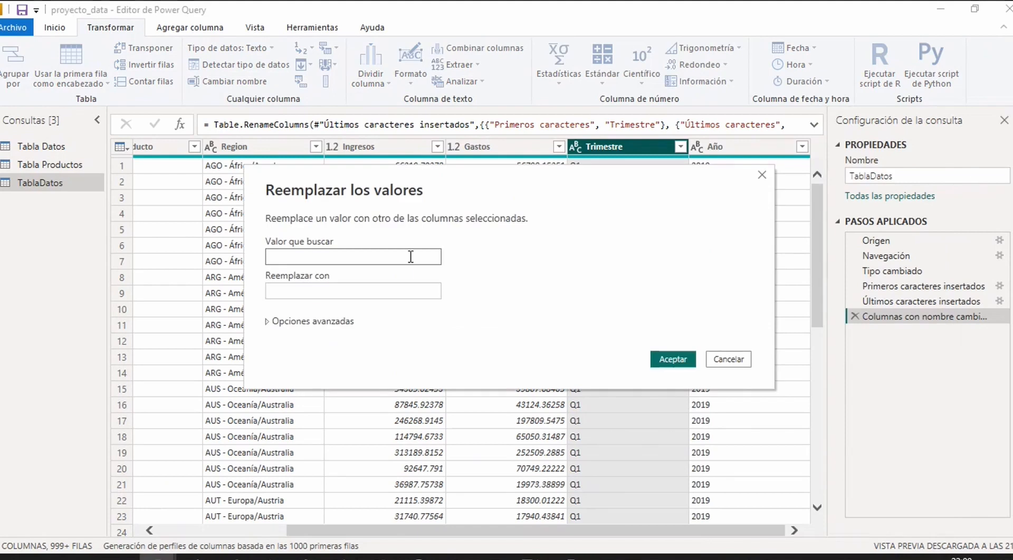
click(410, 257)
text(Q)
key(Tab)
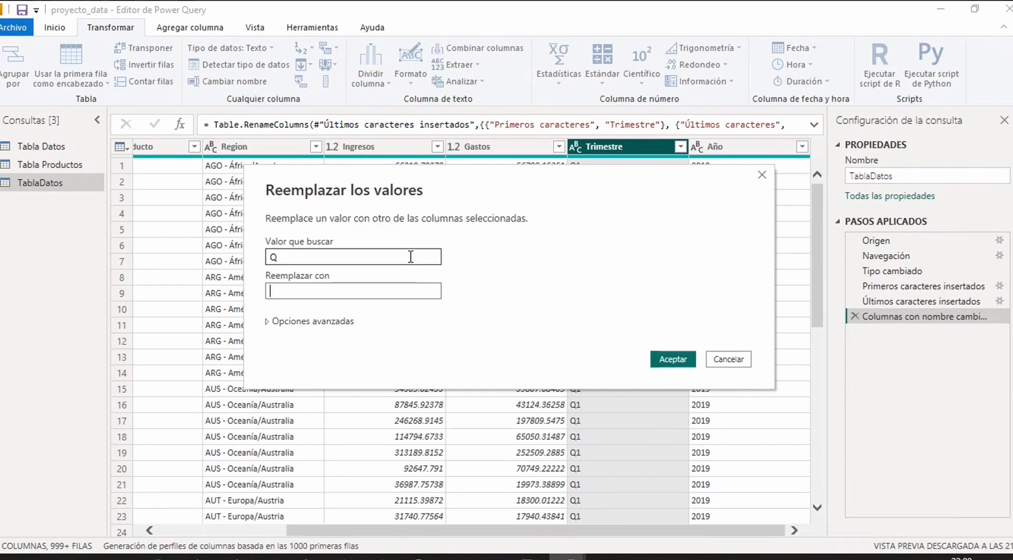
text(T)
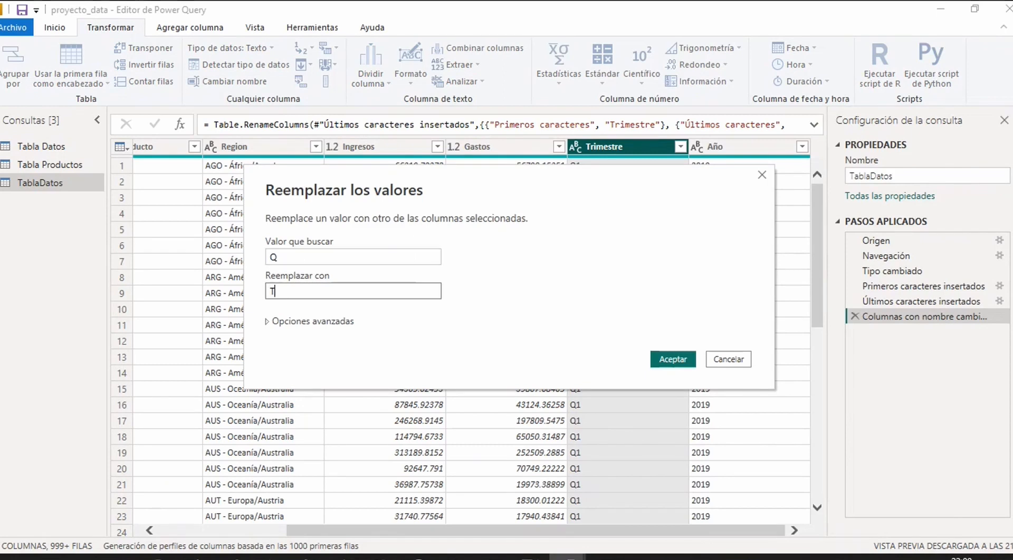
click(673, 359)
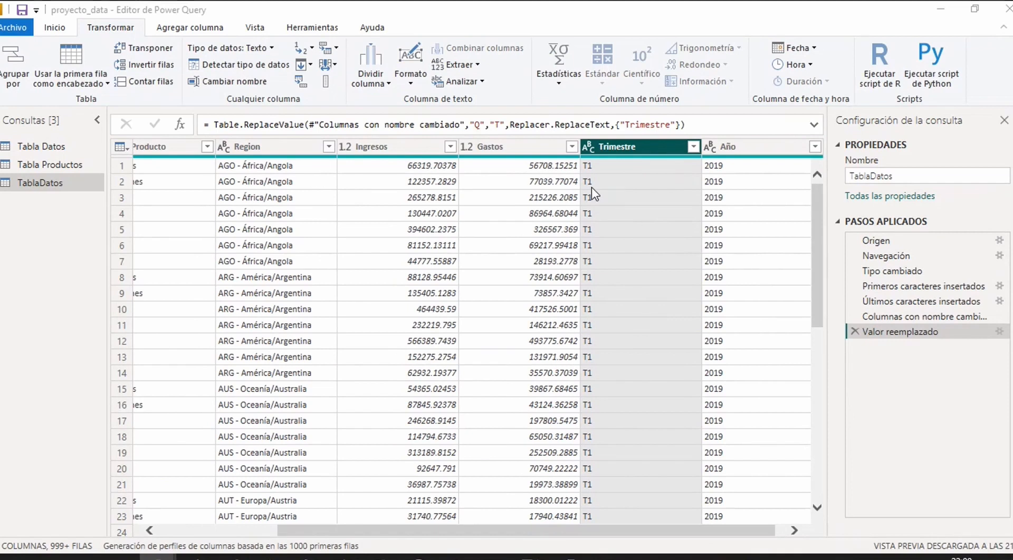
Load all distinct values in the Trimestre column's filter and apply the filter with every value selected
scroll(638, 229, down, 3)
scroll(638, 229, up, 3)
click(692, 146)
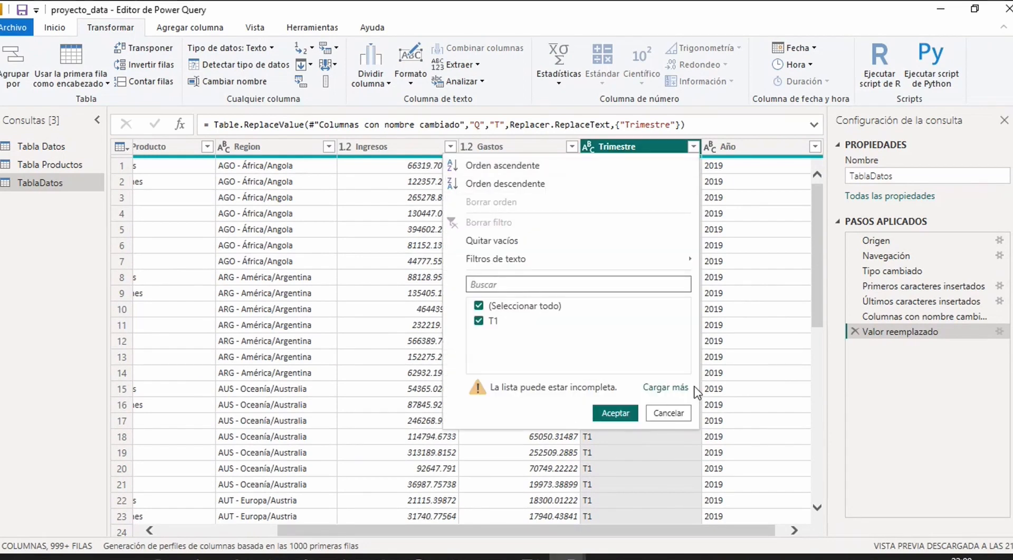
click(662, 392)
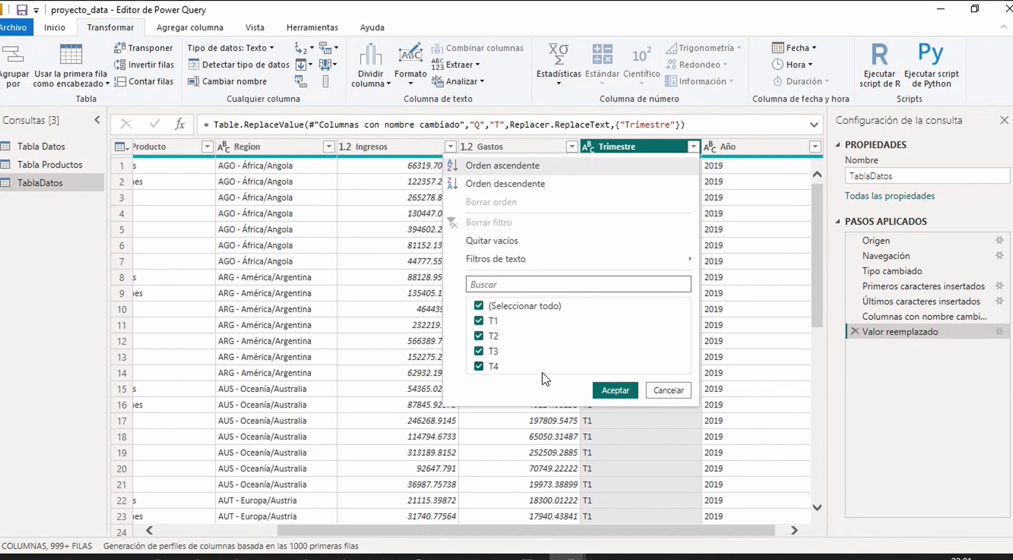
click(615, 391)
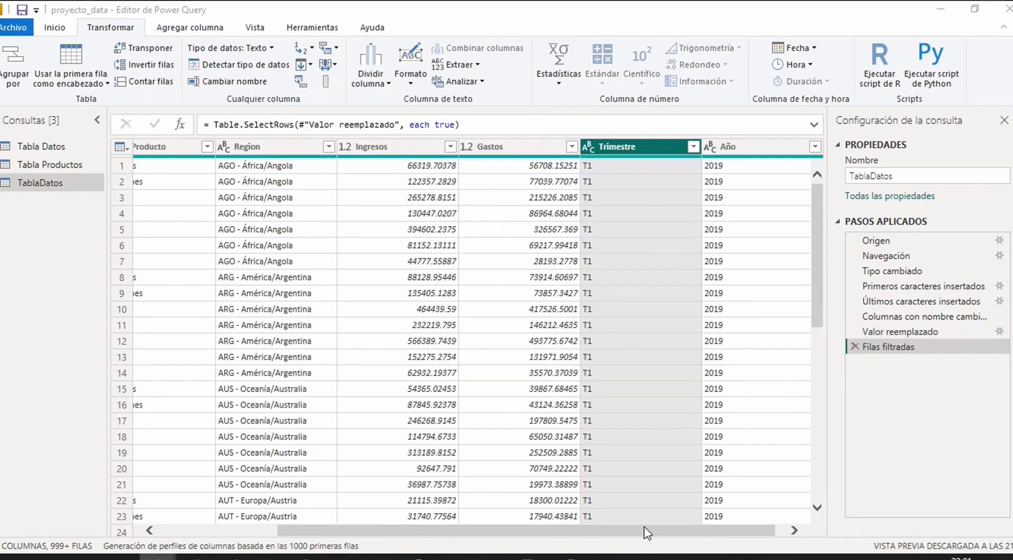
Transform the Region column to keep only the text after the "/" delimiter
drag(651, 530, 532, 530)
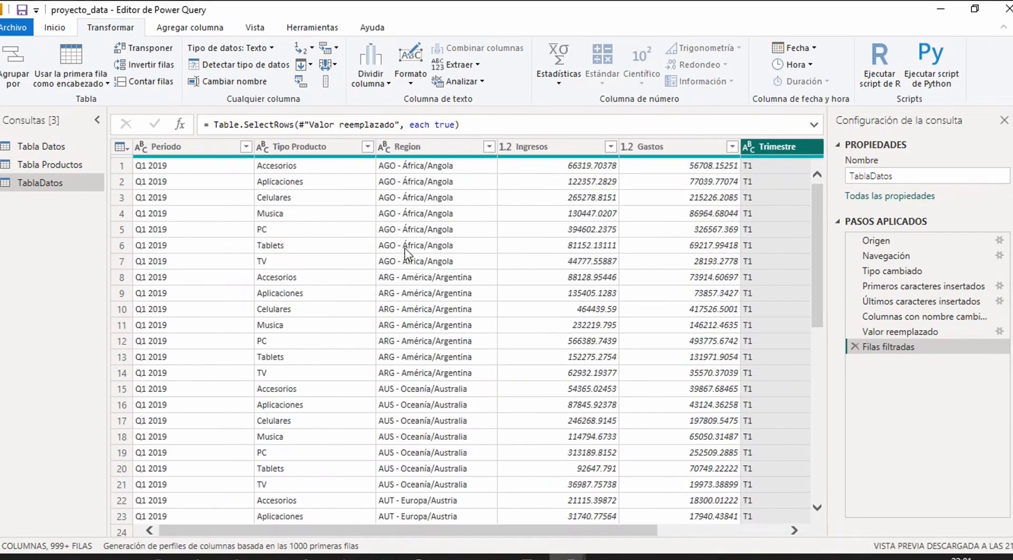
click(419, 143)
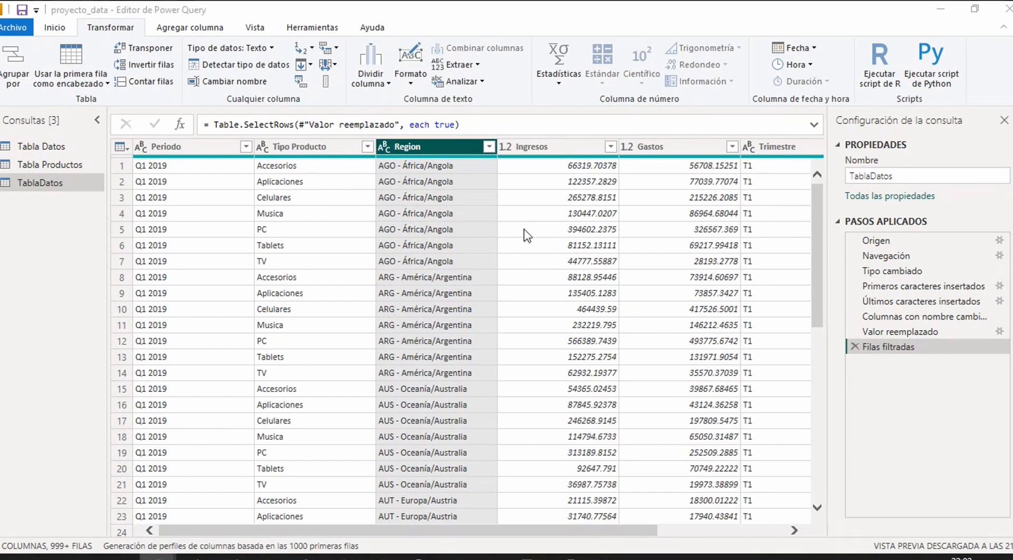
right_click(441, 149)
key(Escape)
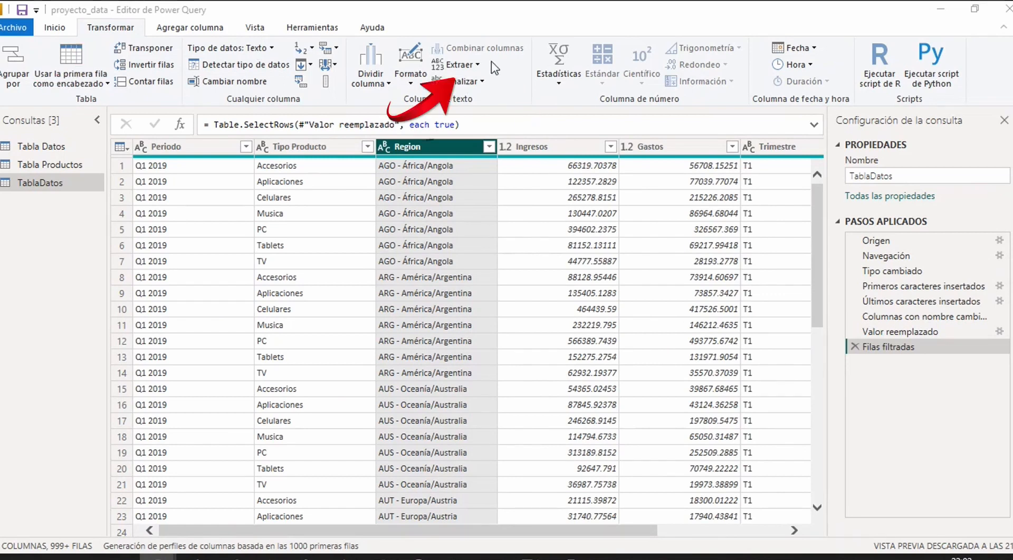
click(477, 64)
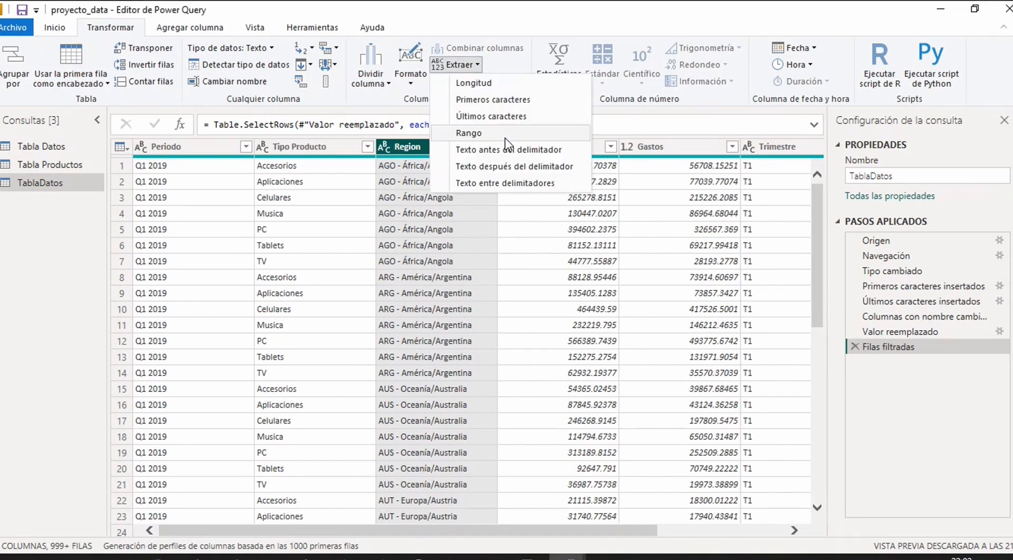
click(552, 170)
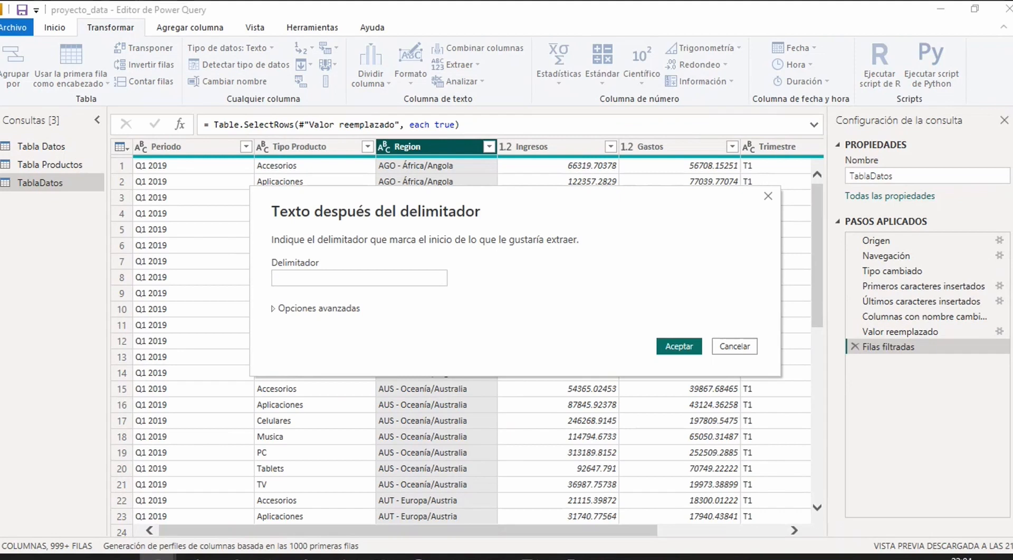
click(373, 284)
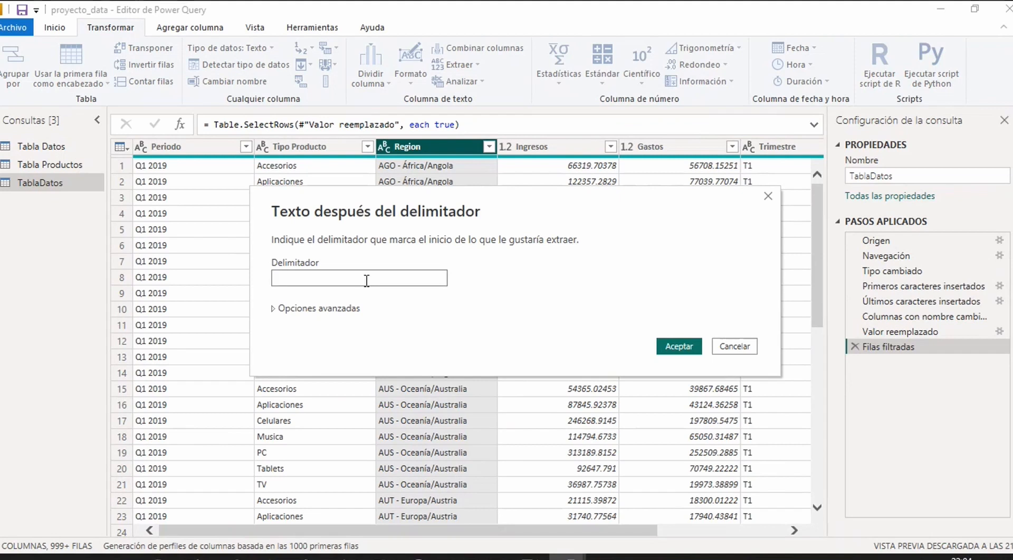
text(/)
click(679, 347)
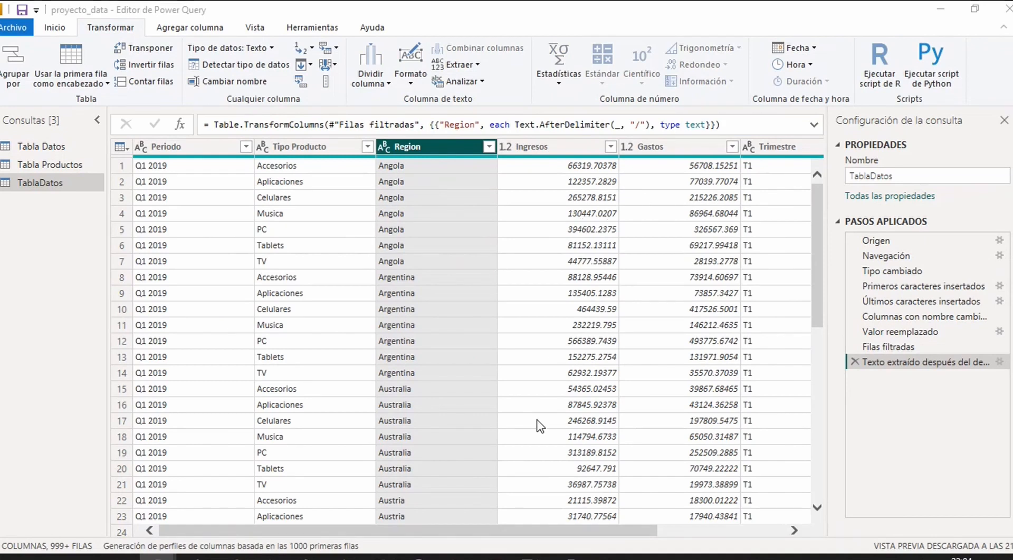
Move the Año column to the first position in the TablaDatos table
drag(551, 530, 702, 519)
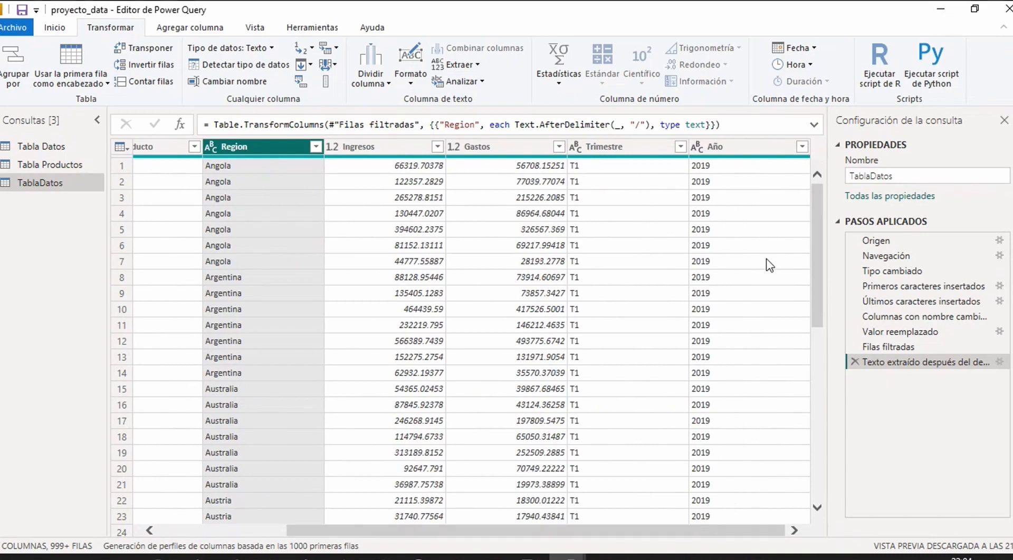
click(758, 152)
drag(758, 152, 130, 167)
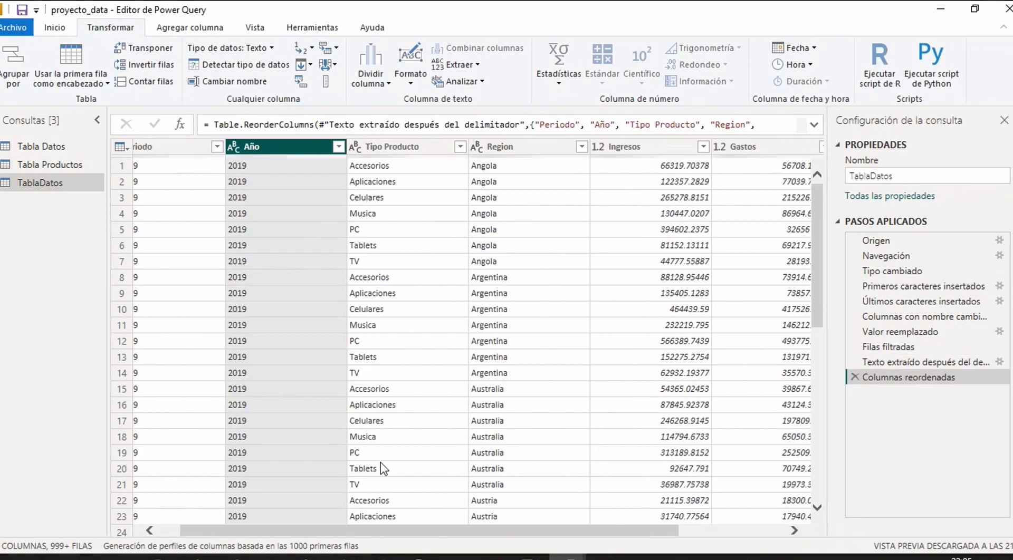
drag(430, 533, 393, 531)
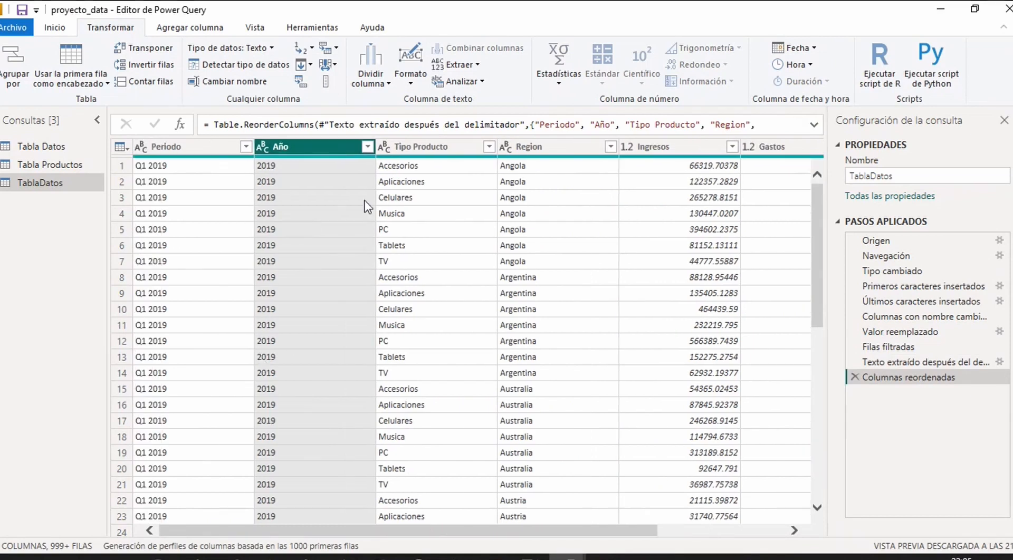
drag(332, 153, 142, 150)
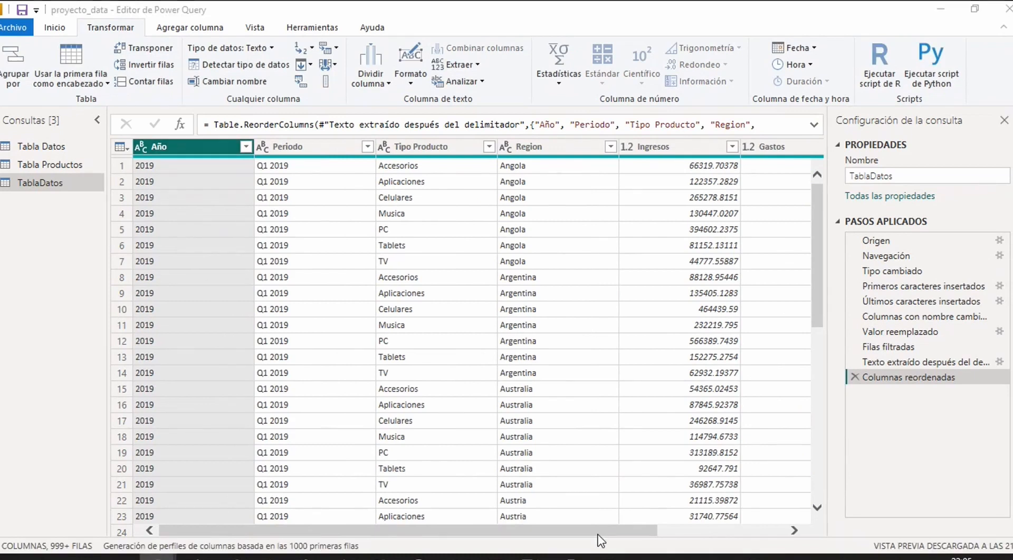
Move the Trimestre column directly after Año and remove the Periodo column
drag(598, 531, 726, 532)
drag(773, 146, 422, 153)
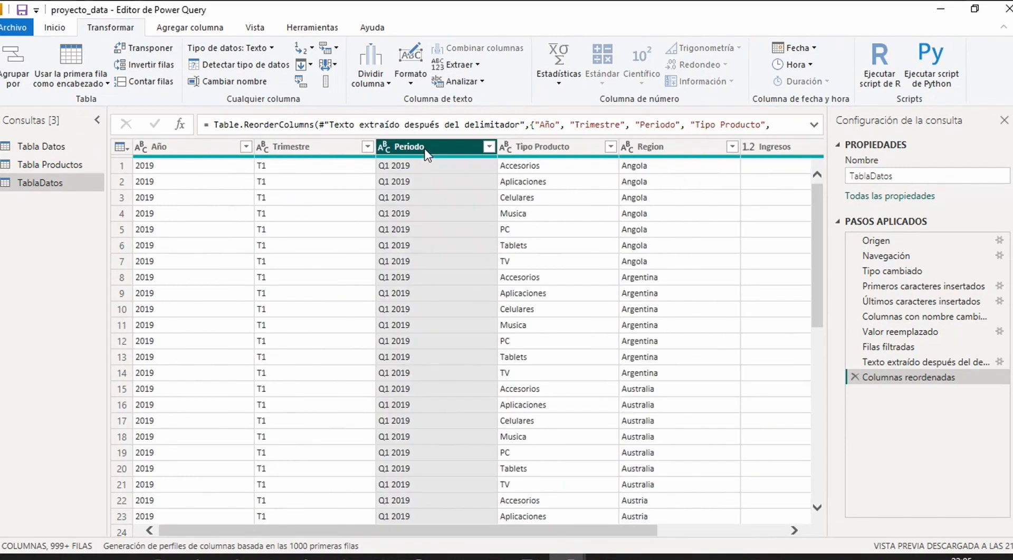
right_click(426, 153)
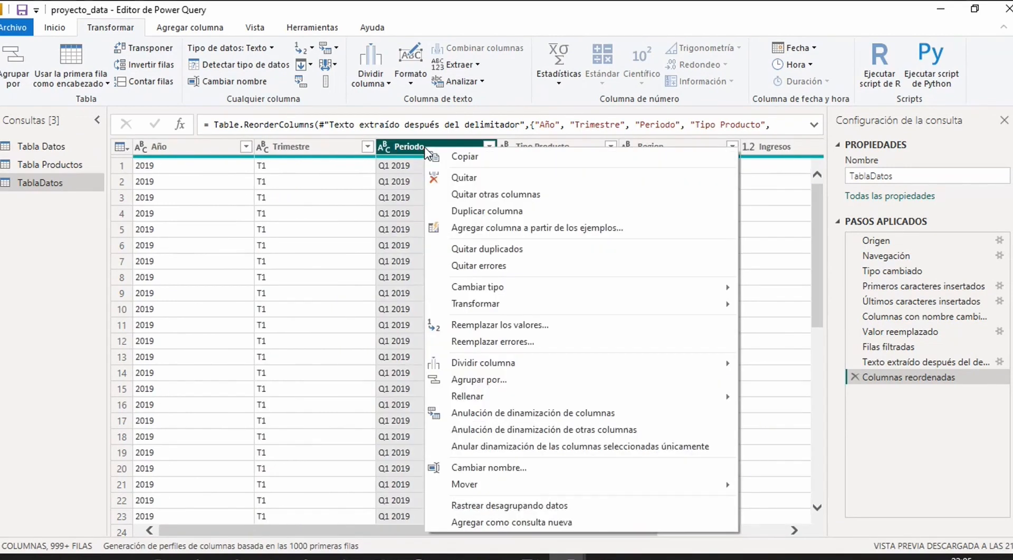
click(464, 178)
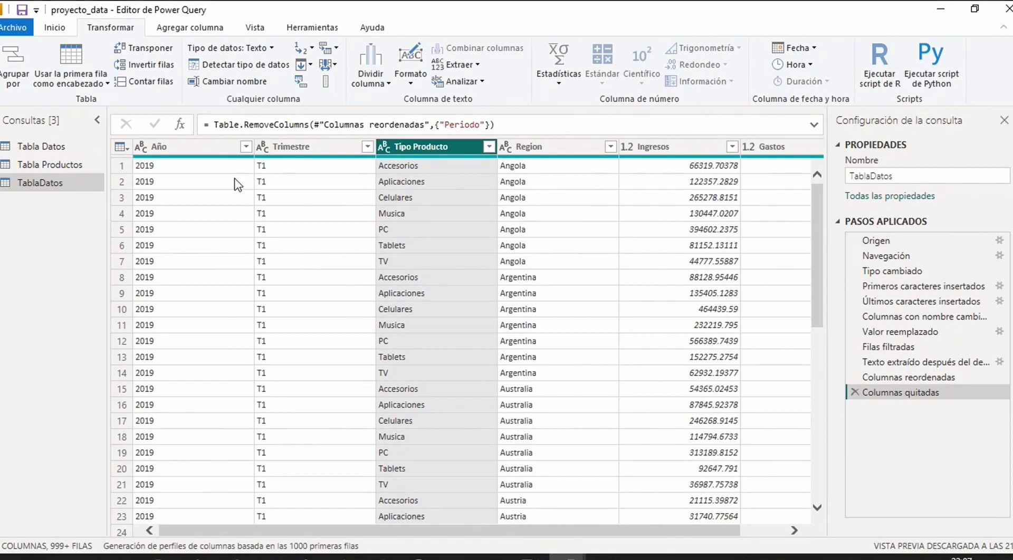
click(55, 27)
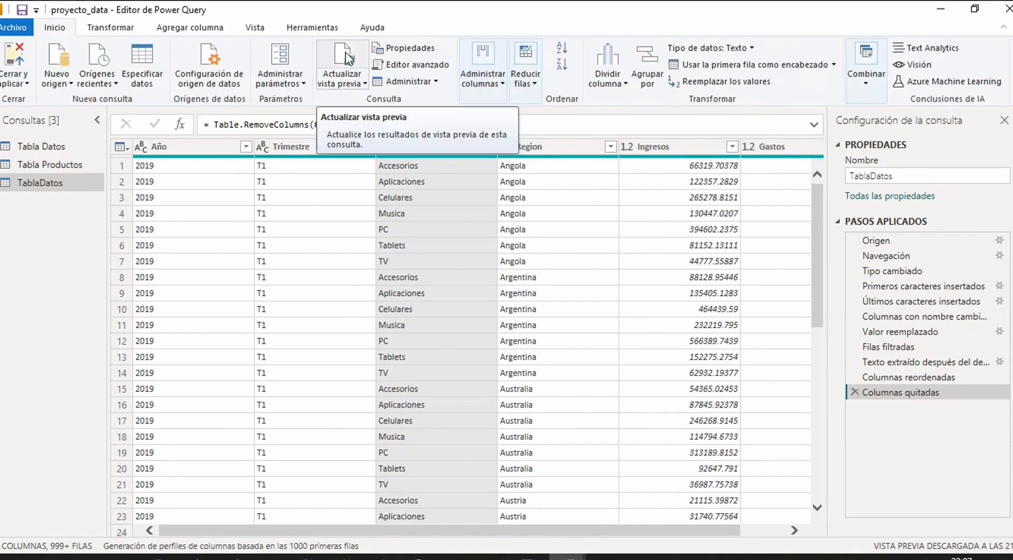
click(970, 16)
drag(728, 56, 780, 213)
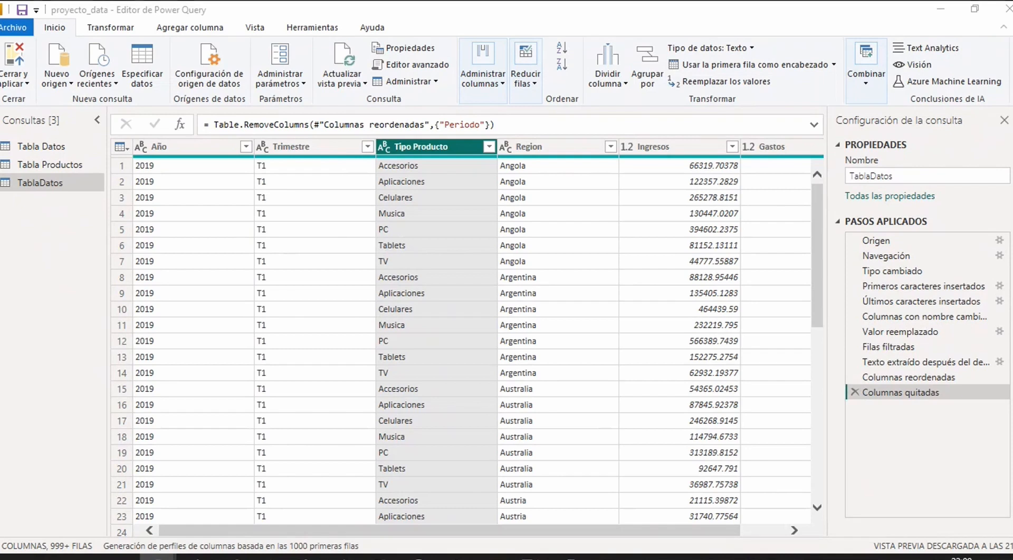
click(563, 153)
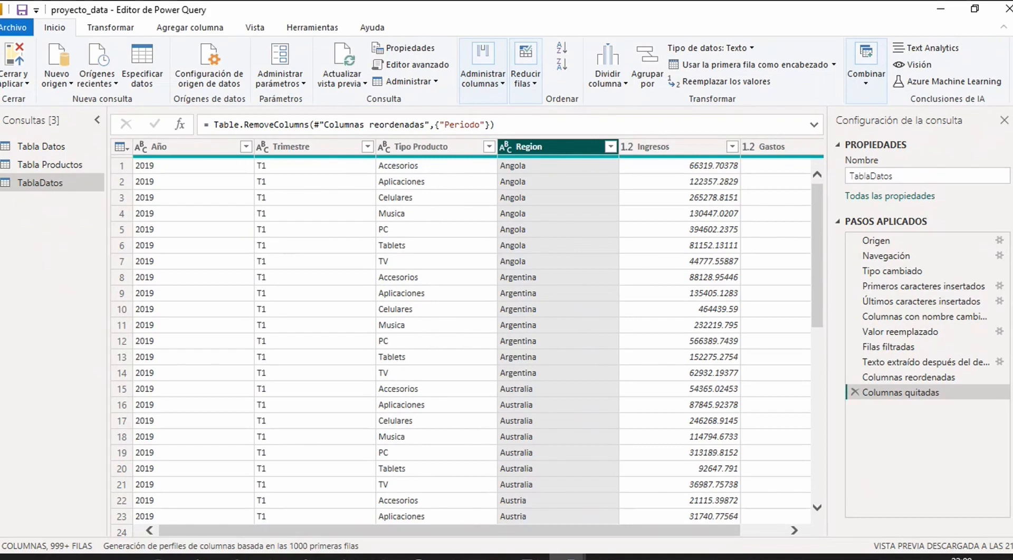
Insert a step after Filas filtradas that adds a column with the Region text between the delimiters "- " and "/"
click(928, 377)
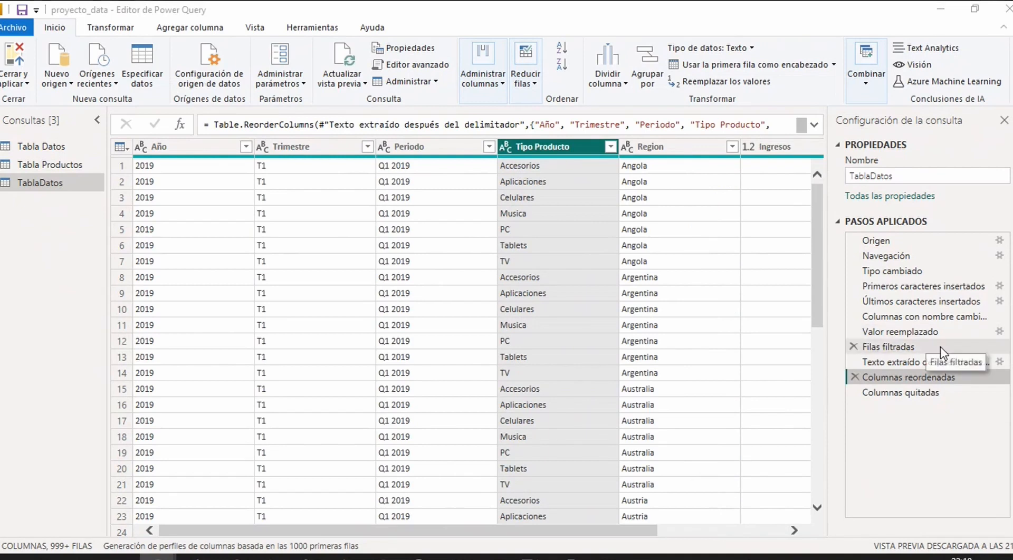
click(888, 346)
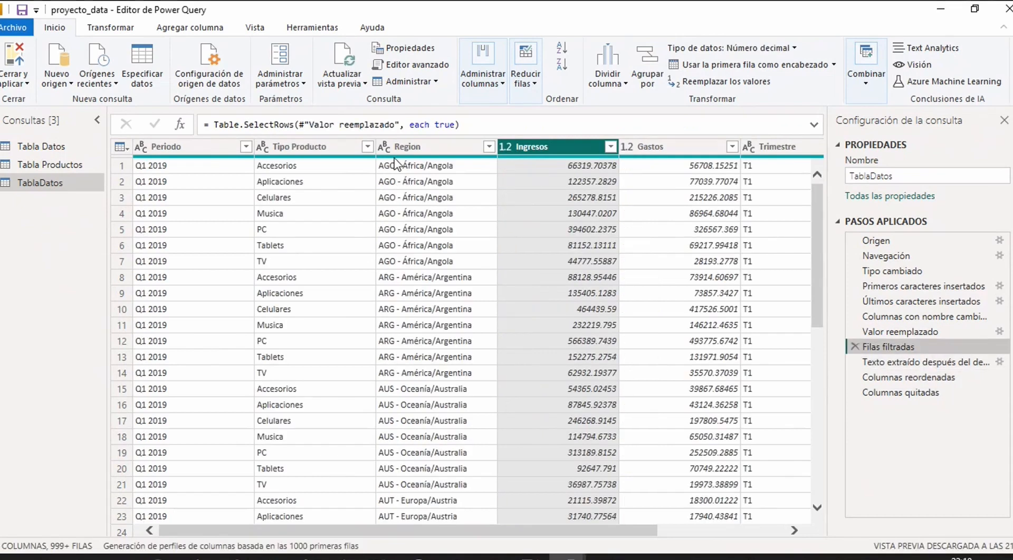
click(409, 148)
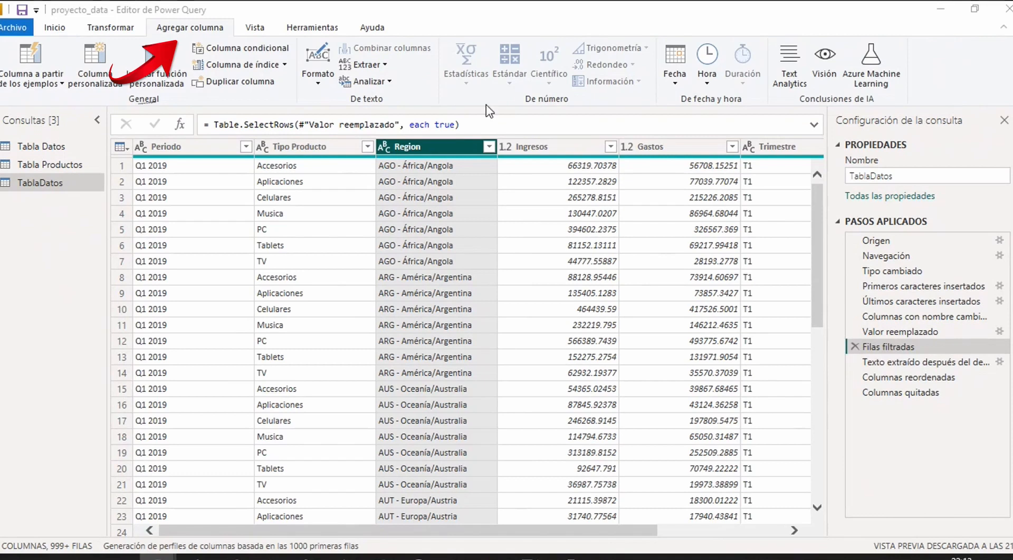
click(386, 65)
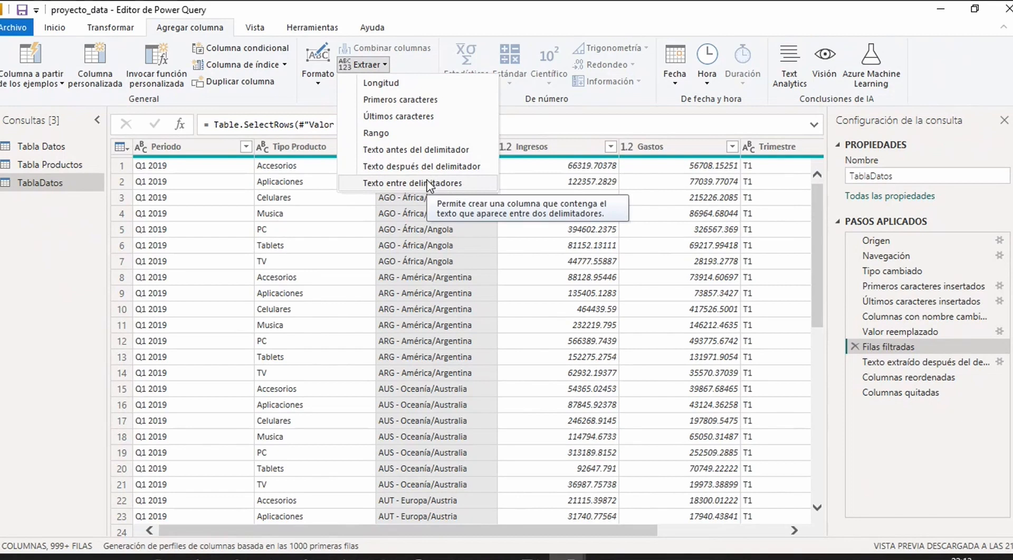
click(342, 167)
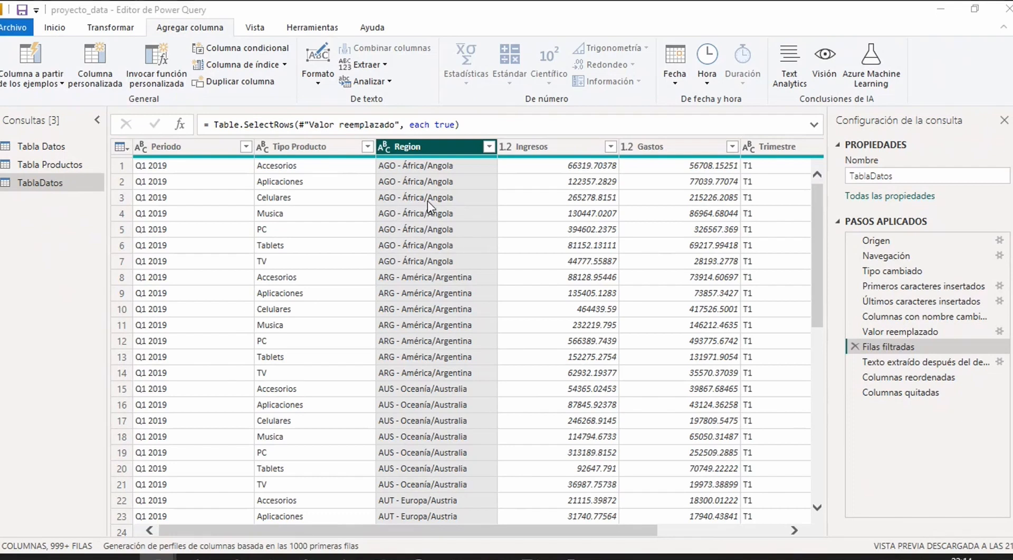
click(385, 64)
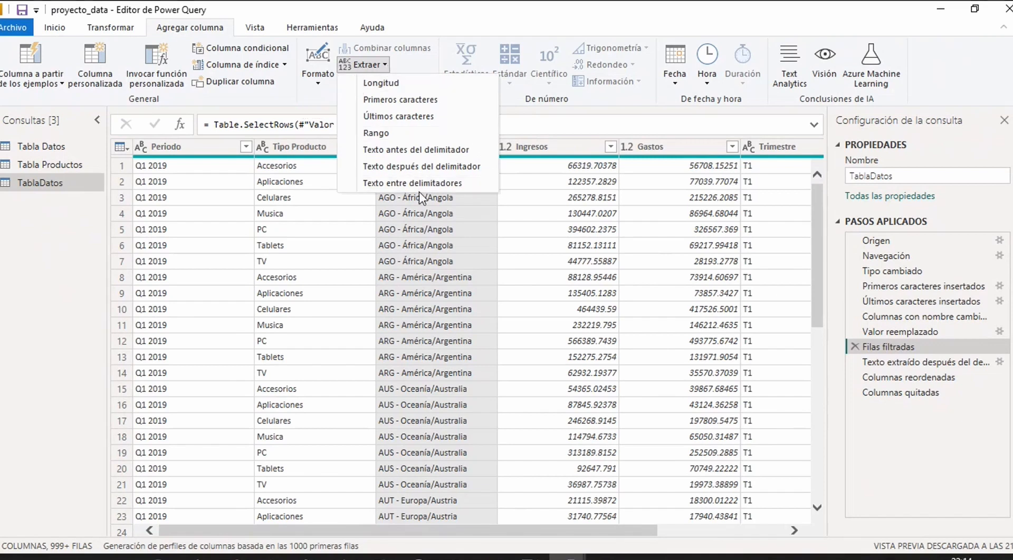
click(476, 183)
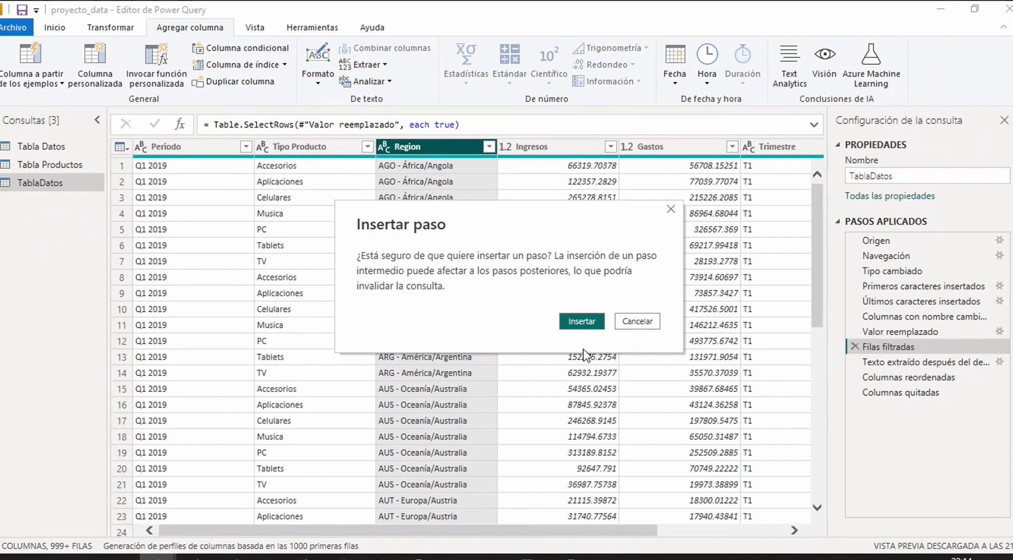
click(581, 322)
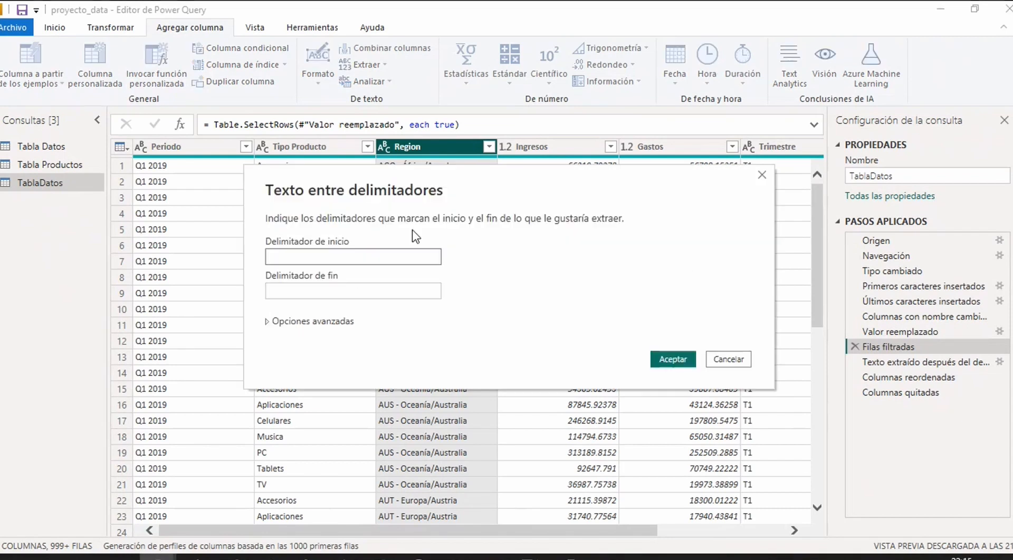
click(393, 254)
click(388, 295)
click(388, 295)
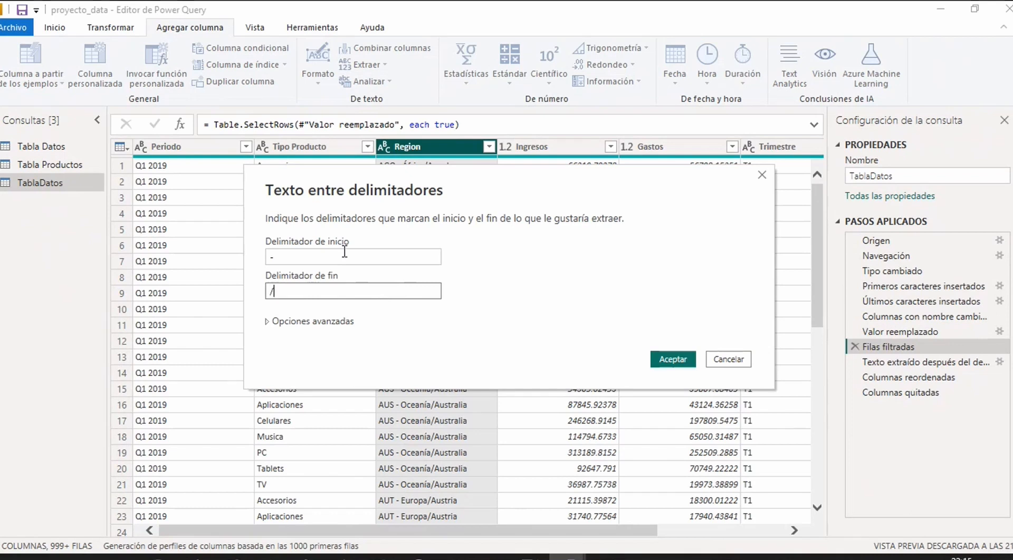
click(672, 363)
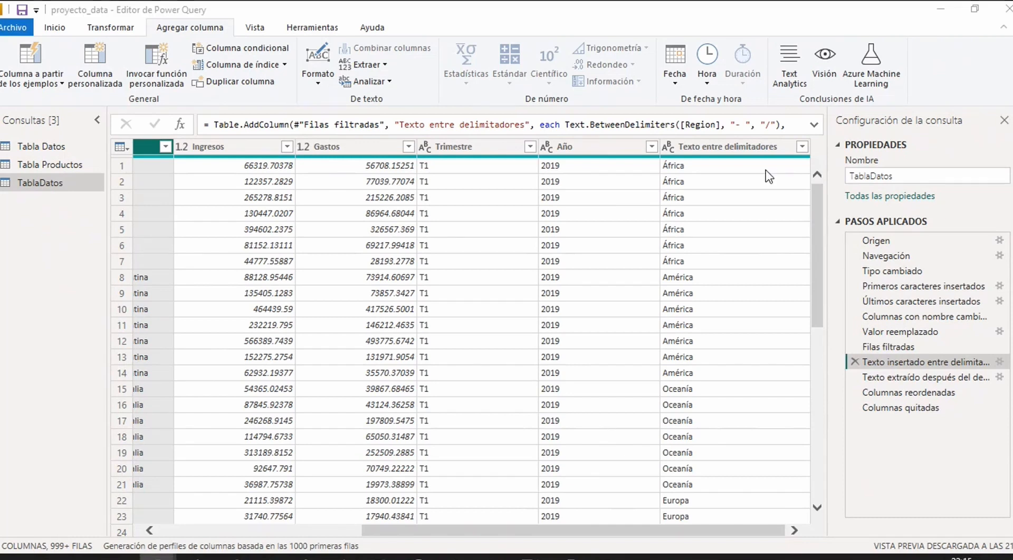
Rename the extracted text column to Continente and move it directly after the Region column
double_click(711, 144)
text(C)
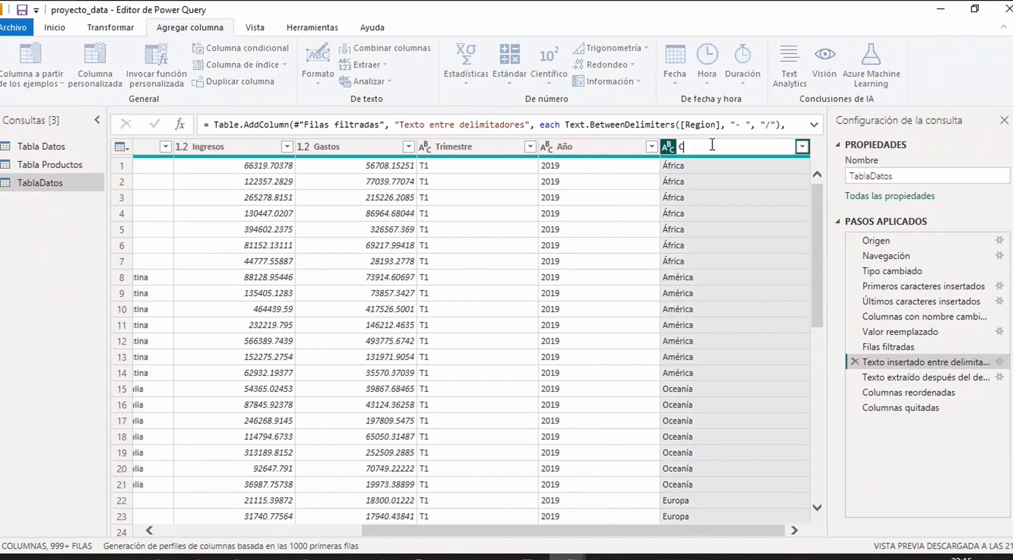
text(ontinente)
key(Return)
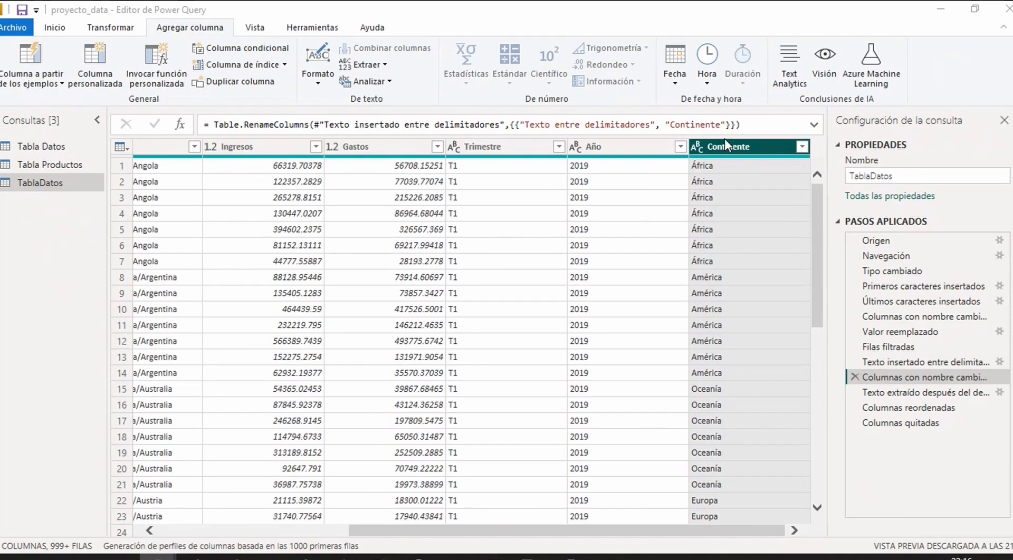
mouse_move(417, 530)
mouse_down()
mouse_move(366, 531)
mouse_move(419, 531)
mouse_up()
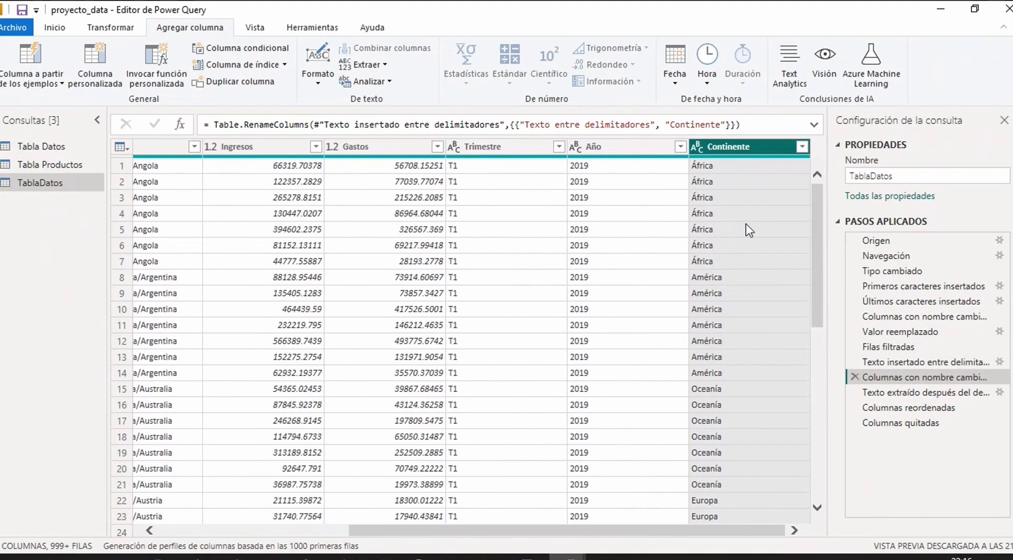
drag(761, 143, 269, 169)
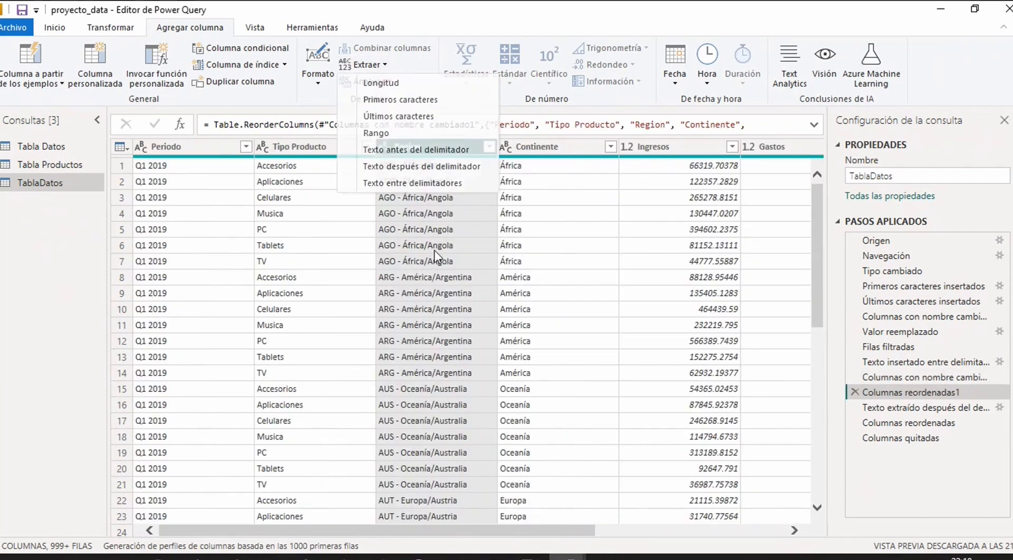
Insert a step after Columnas reordenadas1 that adds a column with the Region text after the delimiter "/"
click(435, 251)
click(461, 182)
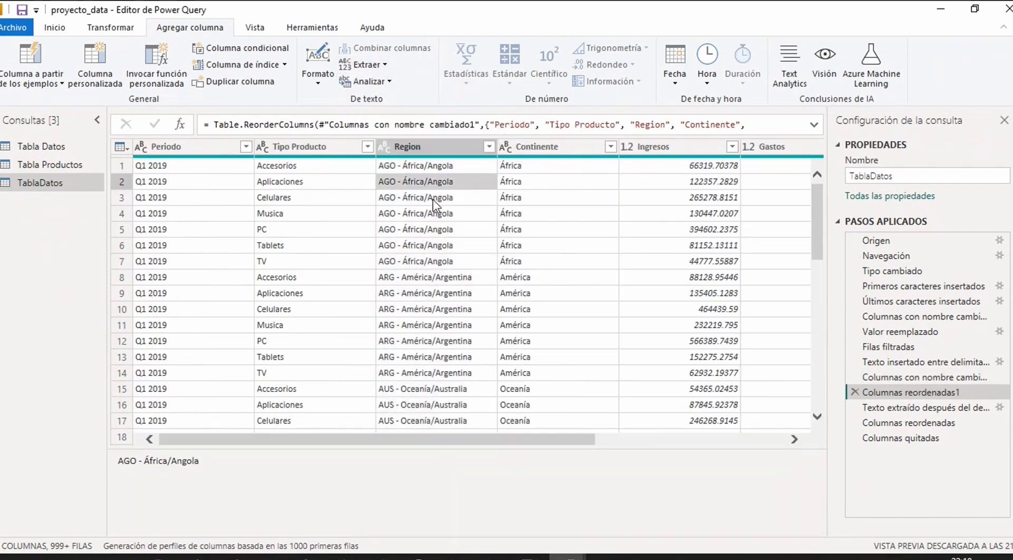
click(436, 144)
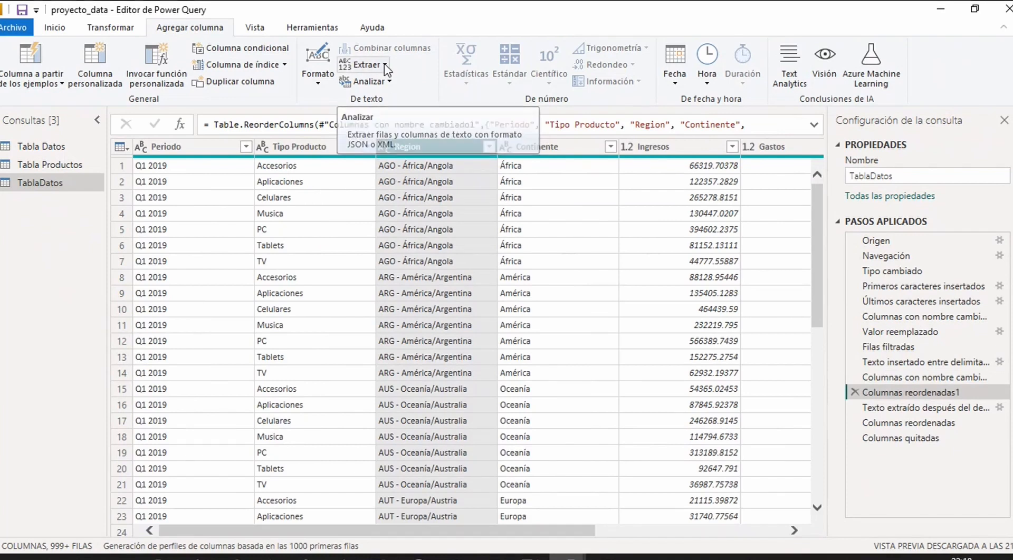
click(364, 64)
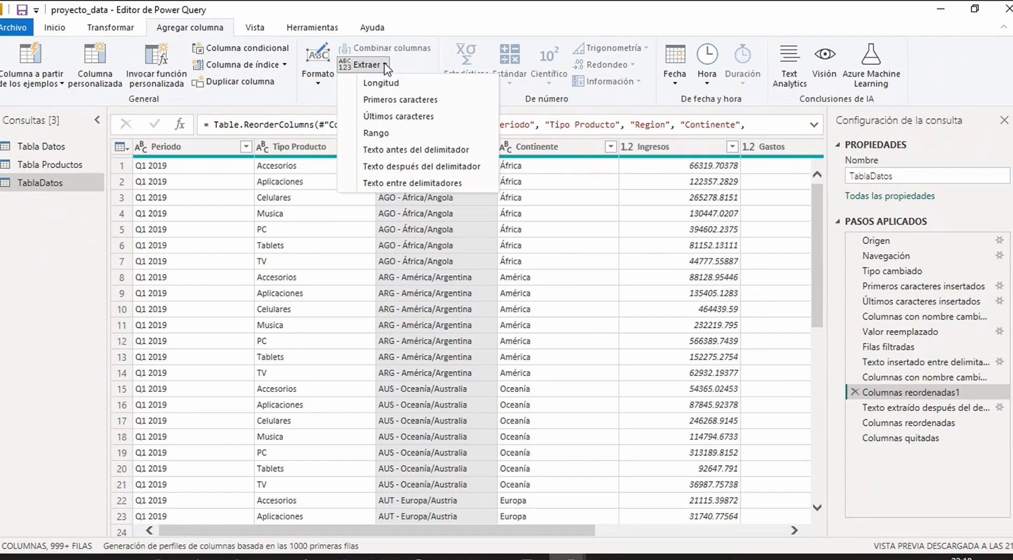
click(456, 171)
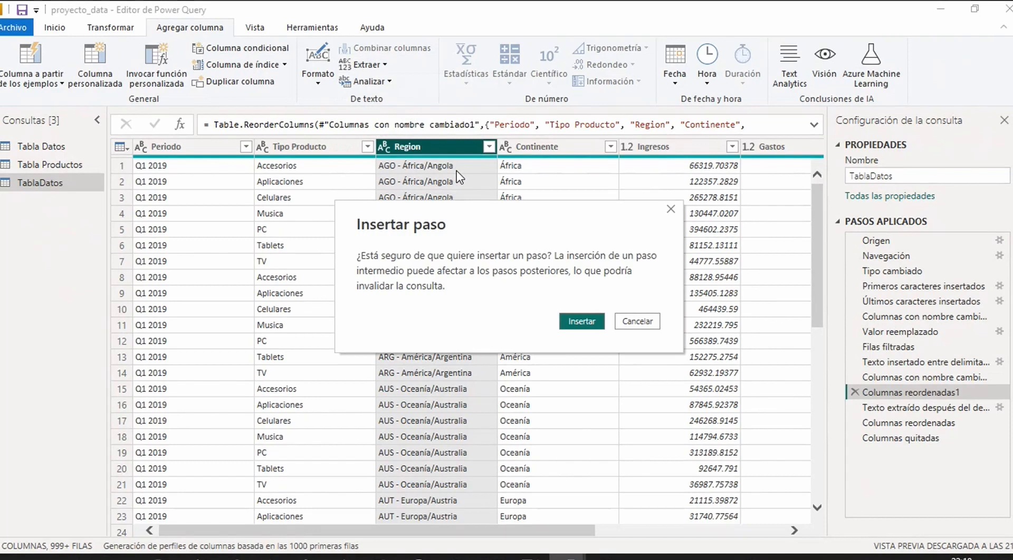
click(589, 323)
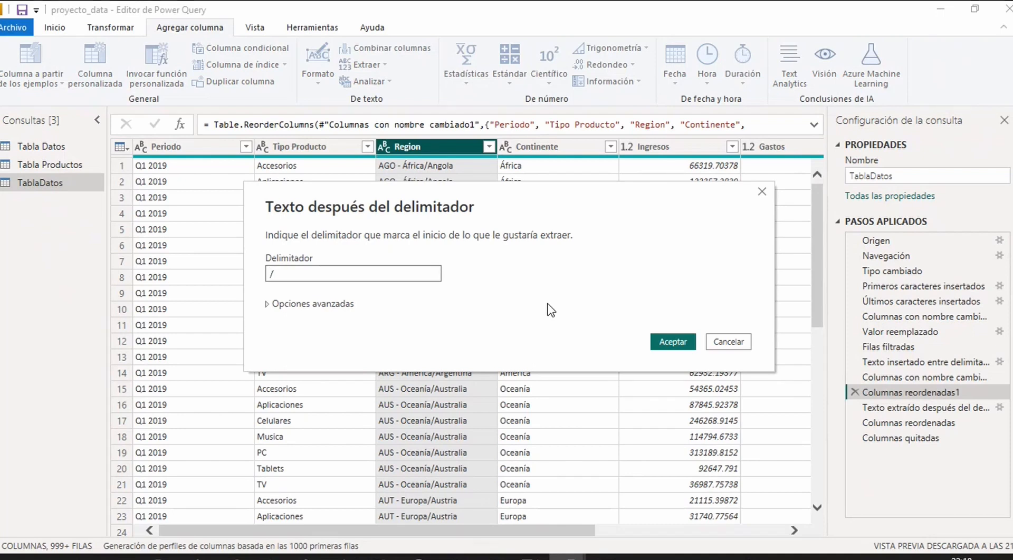
click(676, 341)
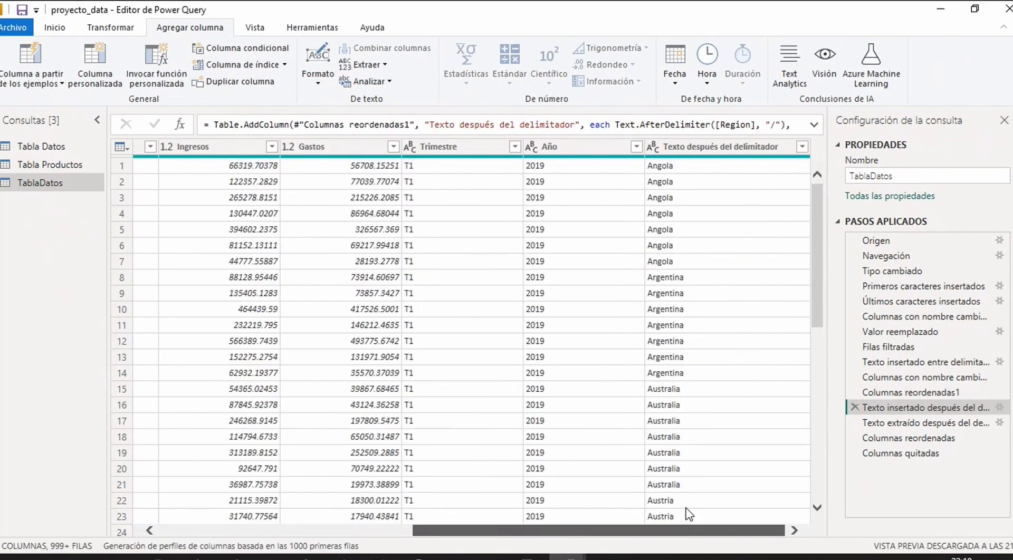
Rename the column extracted after the delimiter as Pais, inserting the rename as an intermediate query step
click(707, 145)
double_click(707, 143)
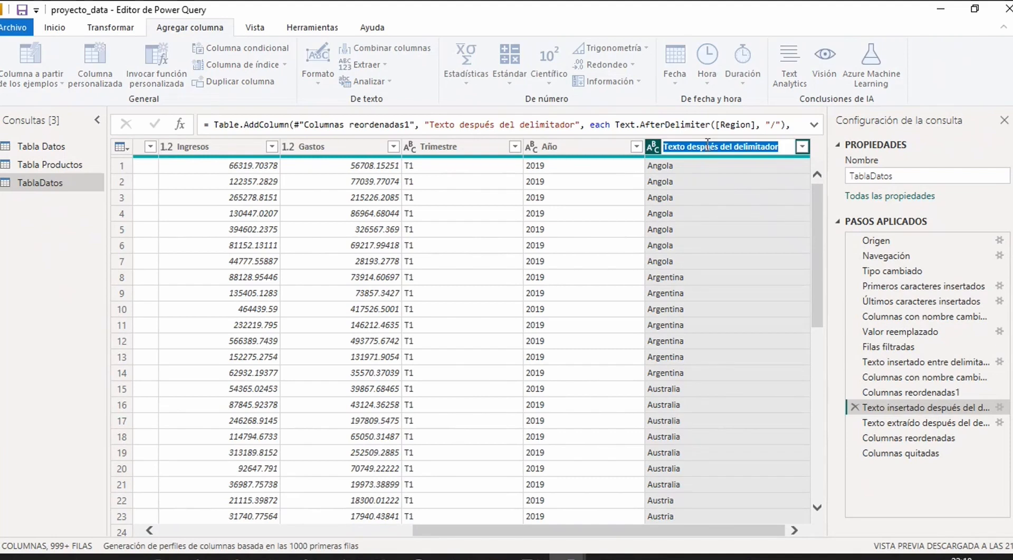
text(P)
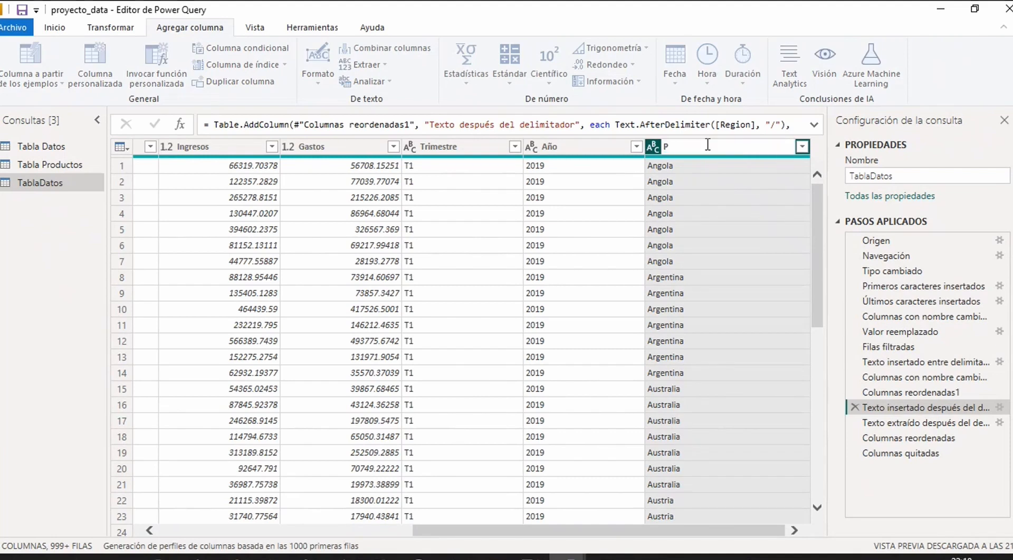
text(ais)
key(Return)
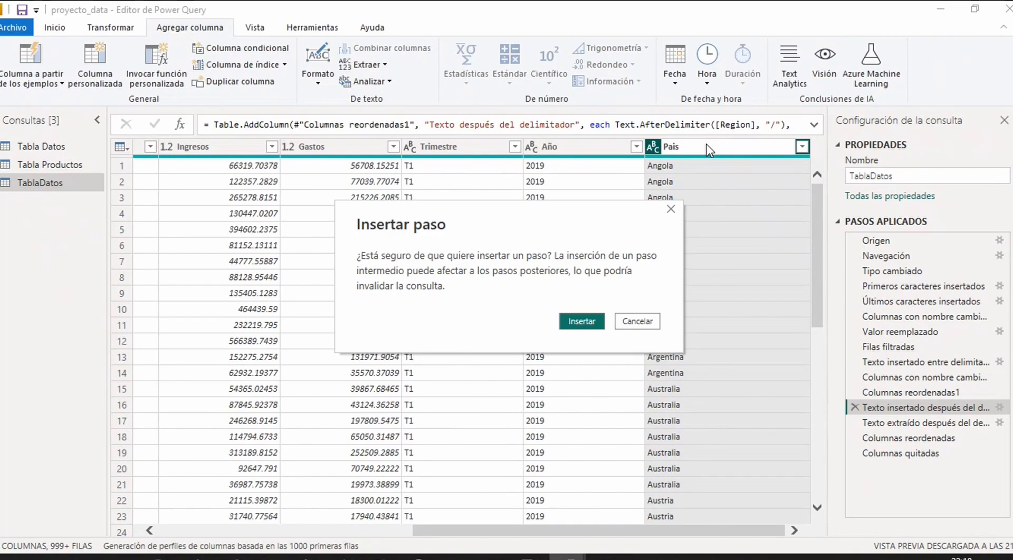
click(581, 321)
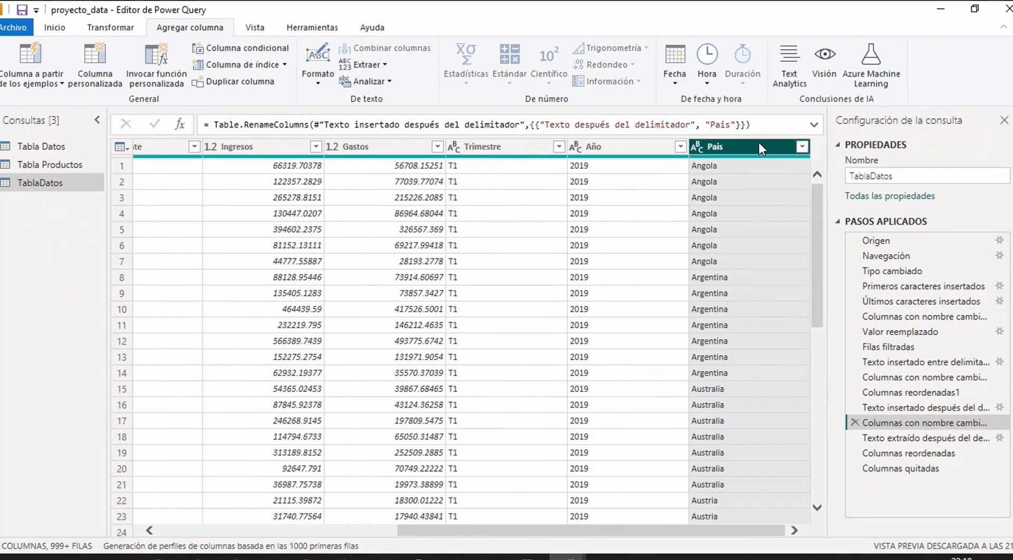
Move the Pais column directly after Continente, inserting the reorder as an intermediate query step
drag(759, 145, 267, 176)
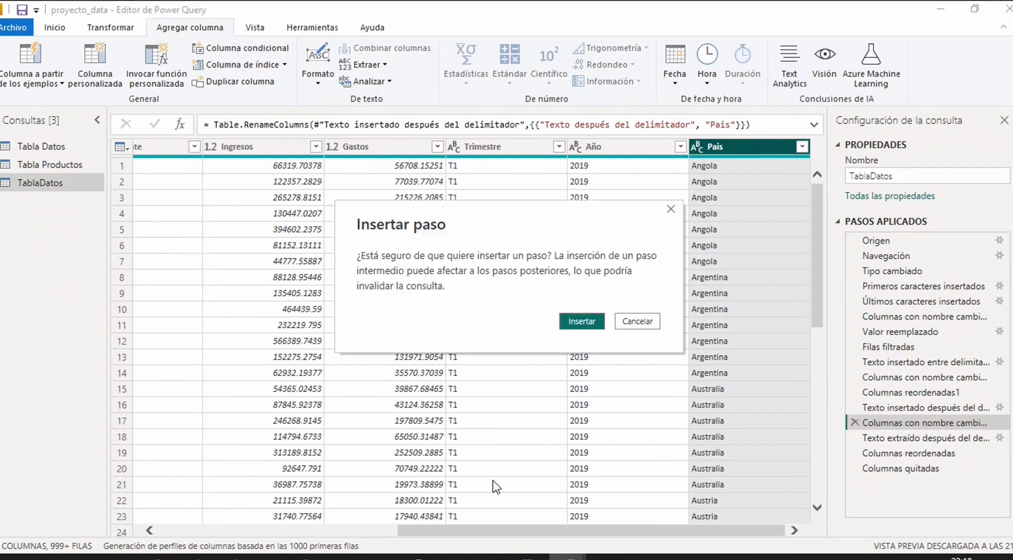
click(572, 322)
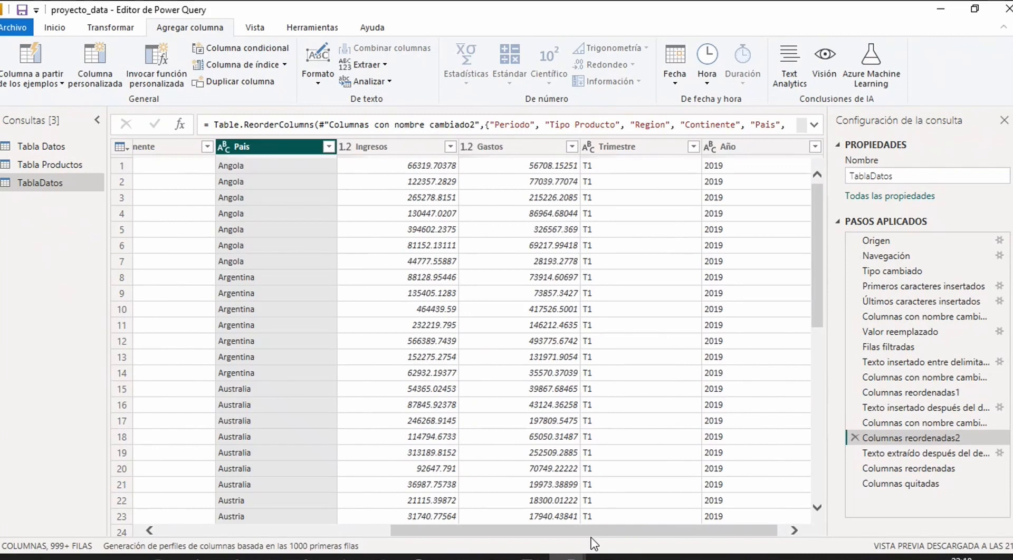
drag(572, 530, 244, 491)
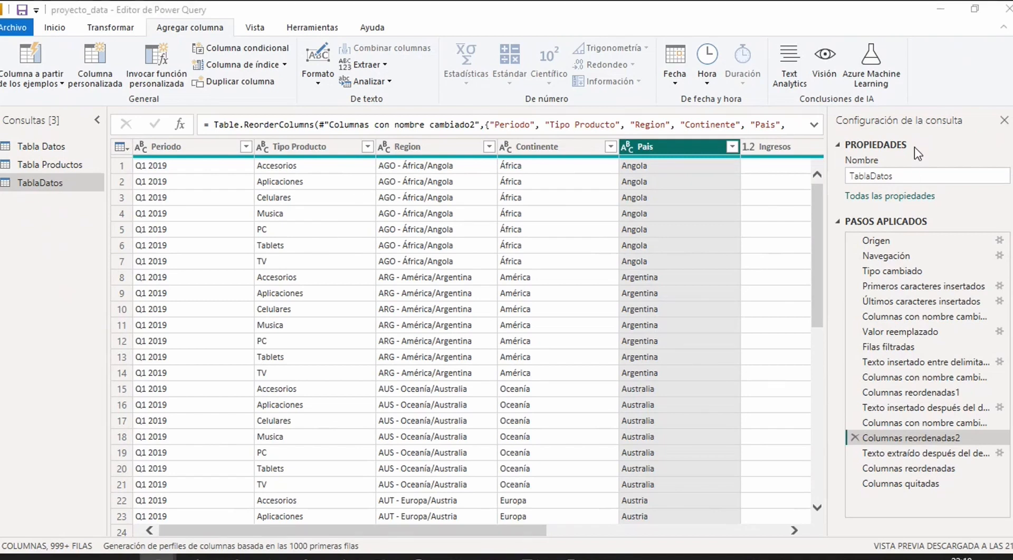
Close the query editor and apply the pending changes to the Power BI Desktop report
click(950, 76)
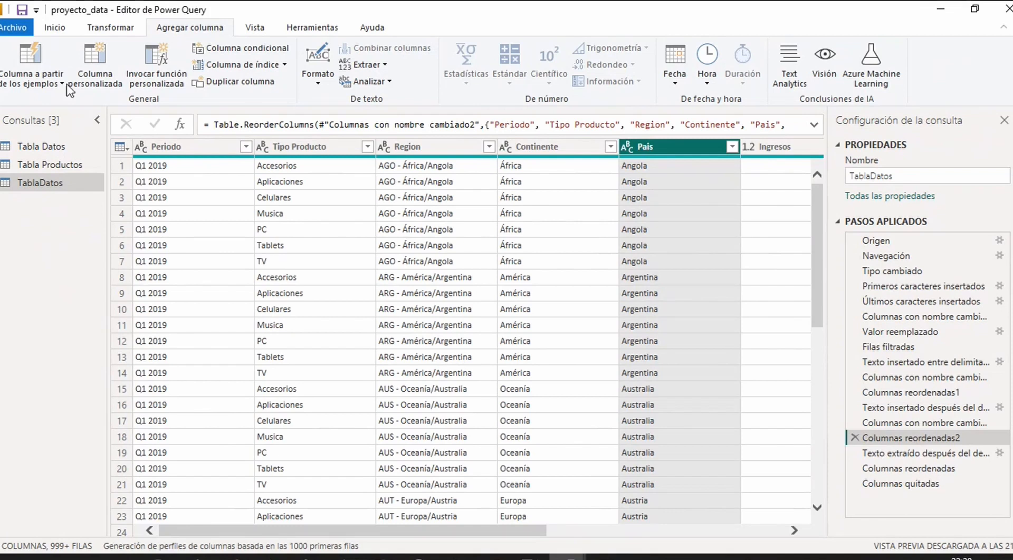
click(54, 29)
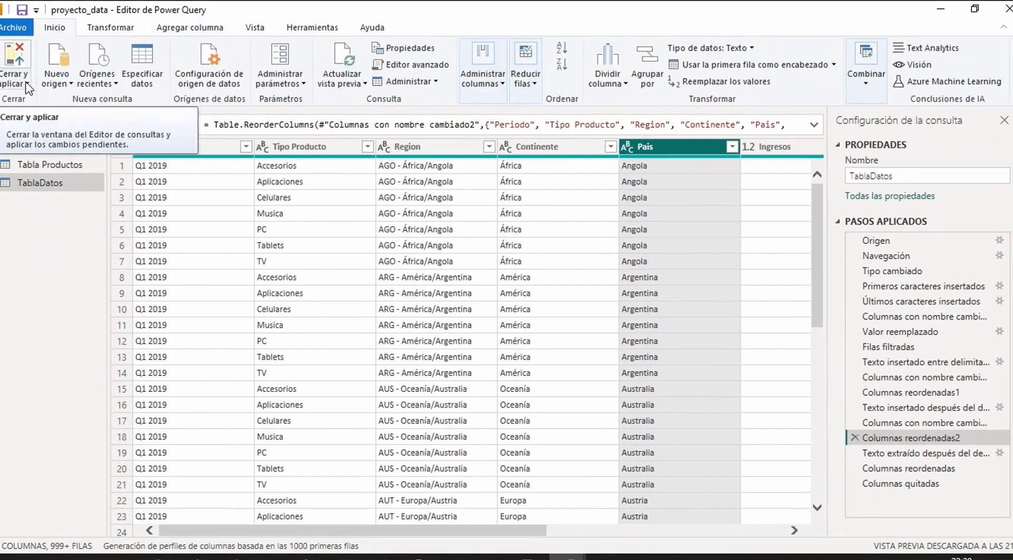
click(26, 85)
click(26, 86)
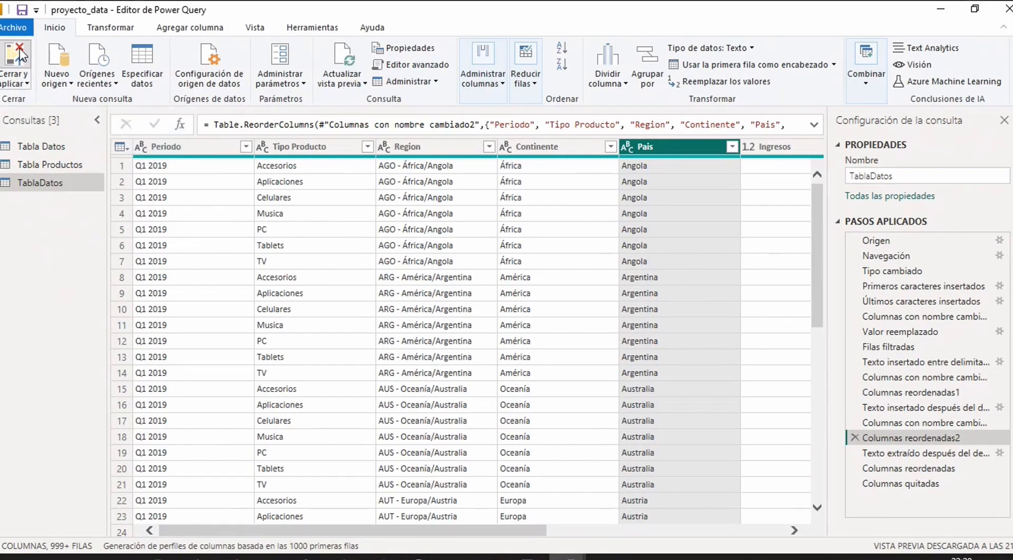
click(21, 58)
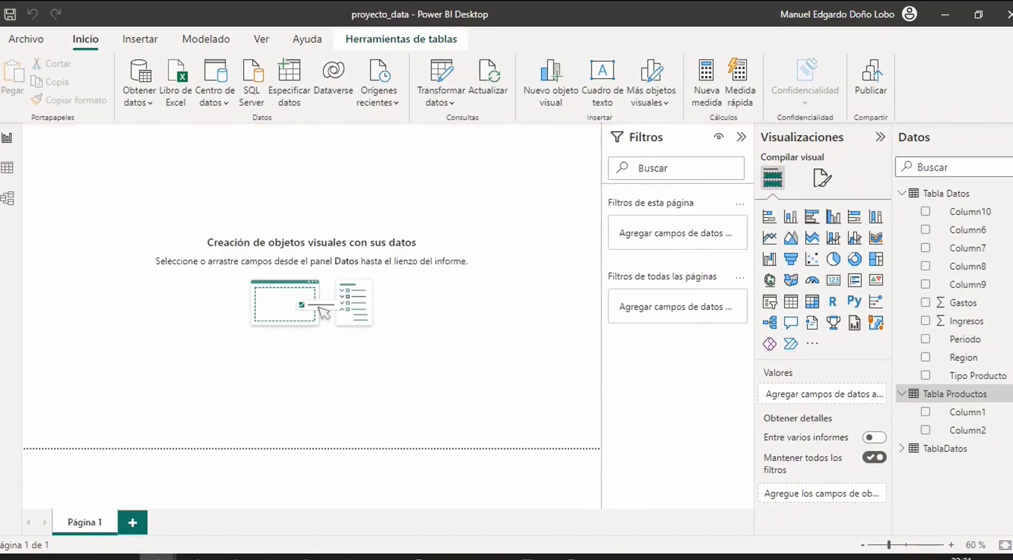
Collapse the Tabla Datos table and expand TablaDatos to review its fields
click(512, 350)
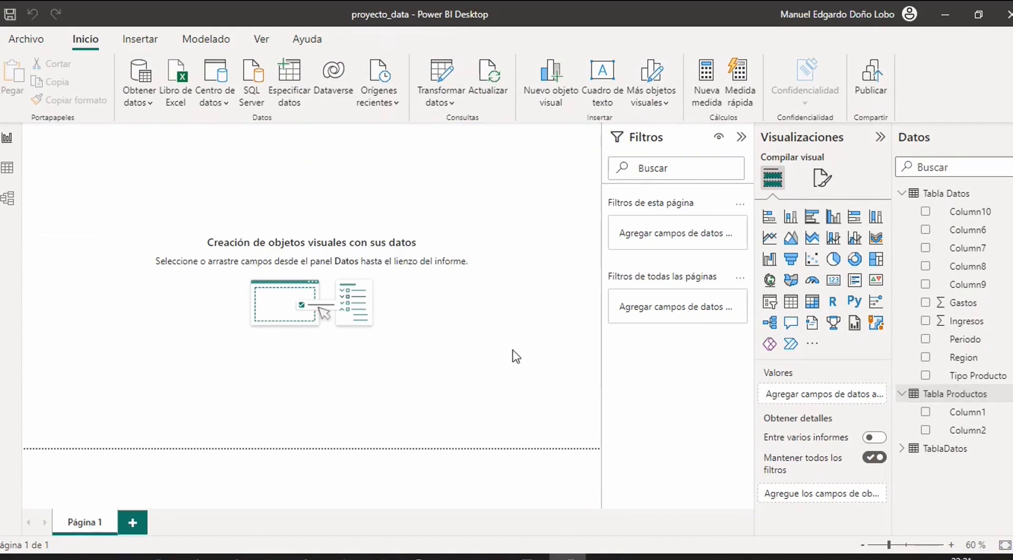
click(901, 194)
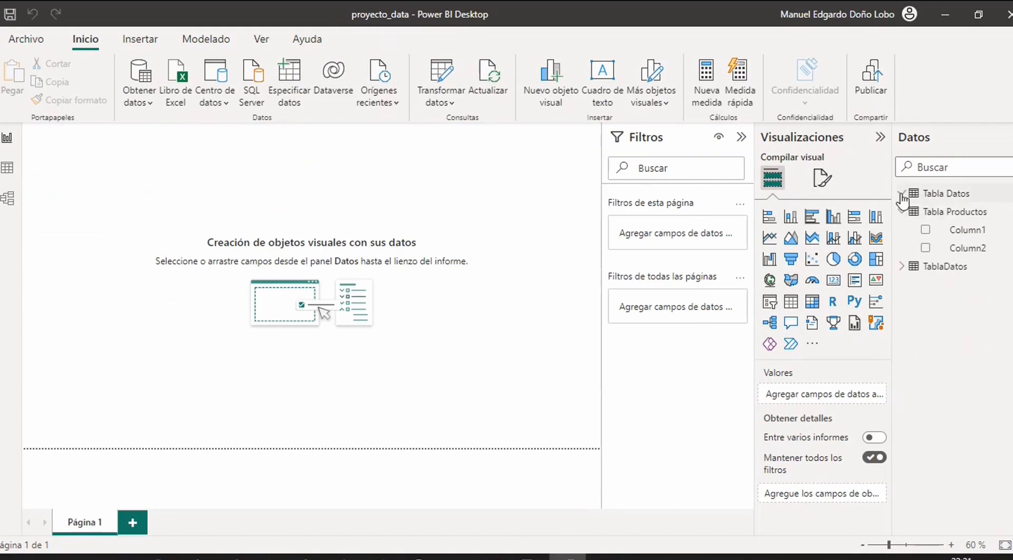
click(901, 266)
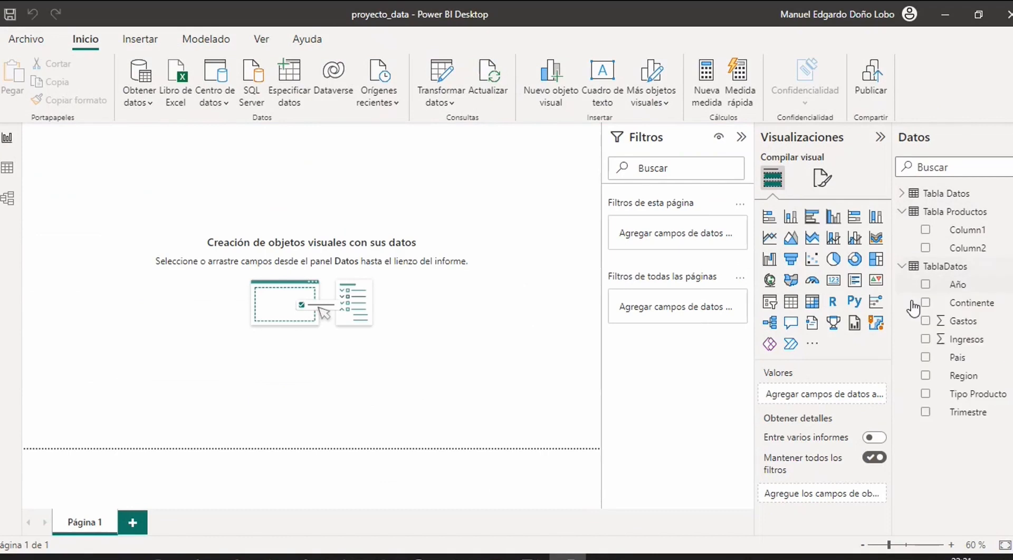
Try to rename the TablaDatos table as "Tabla Datos"
click(949, 267)
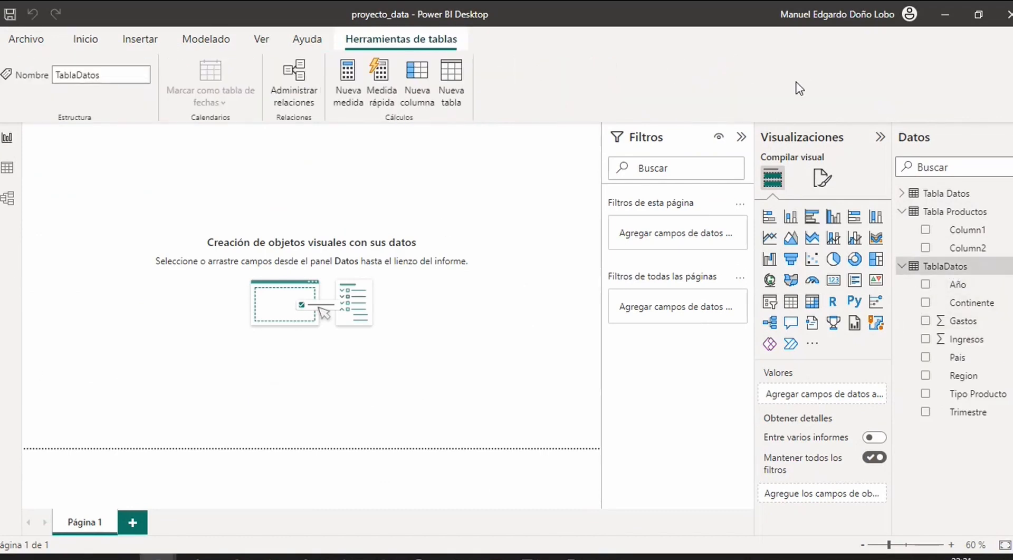
double_click(973, 265)
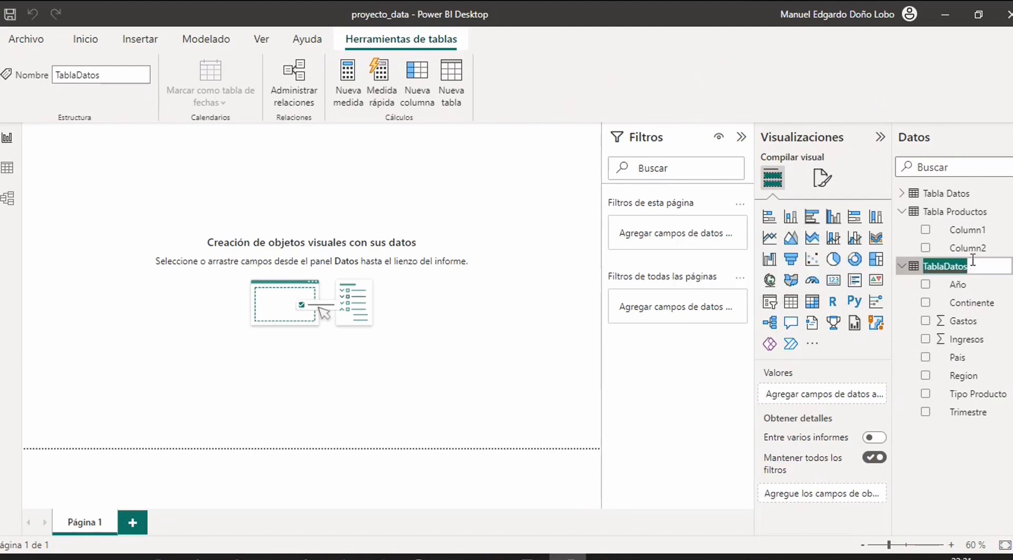
key(Home)
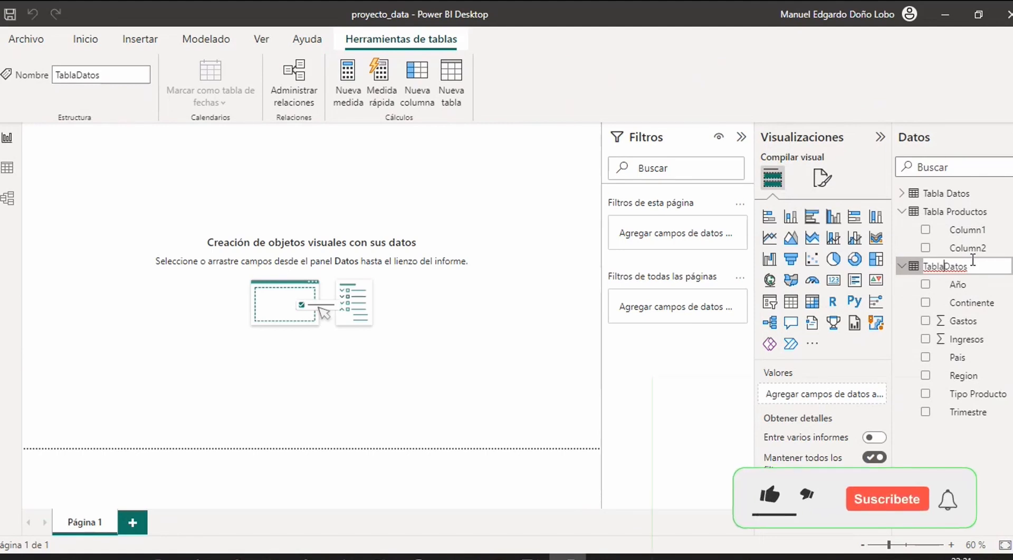
key(Right)
key(Right)
key(Right)
key(Right)
key(Right)
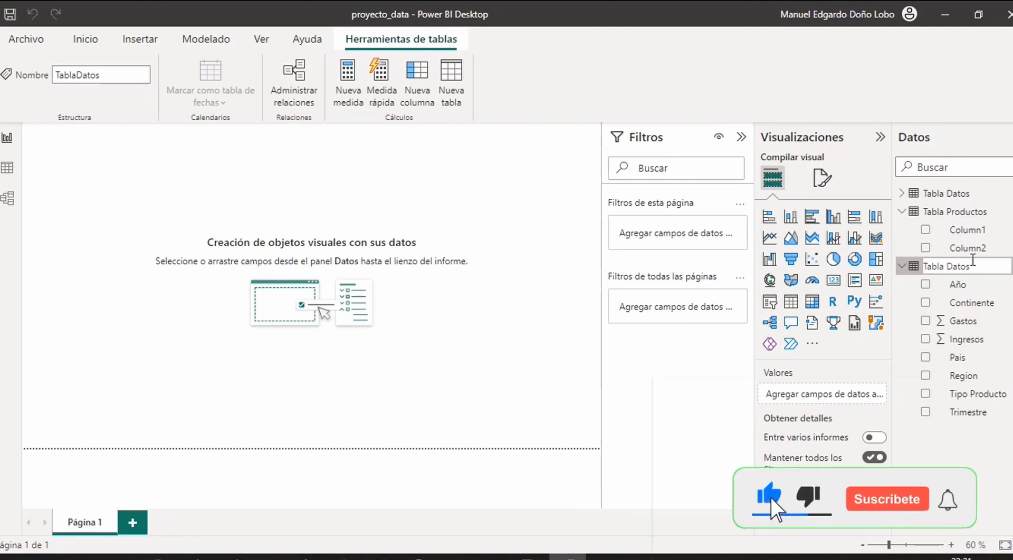
key(Return)
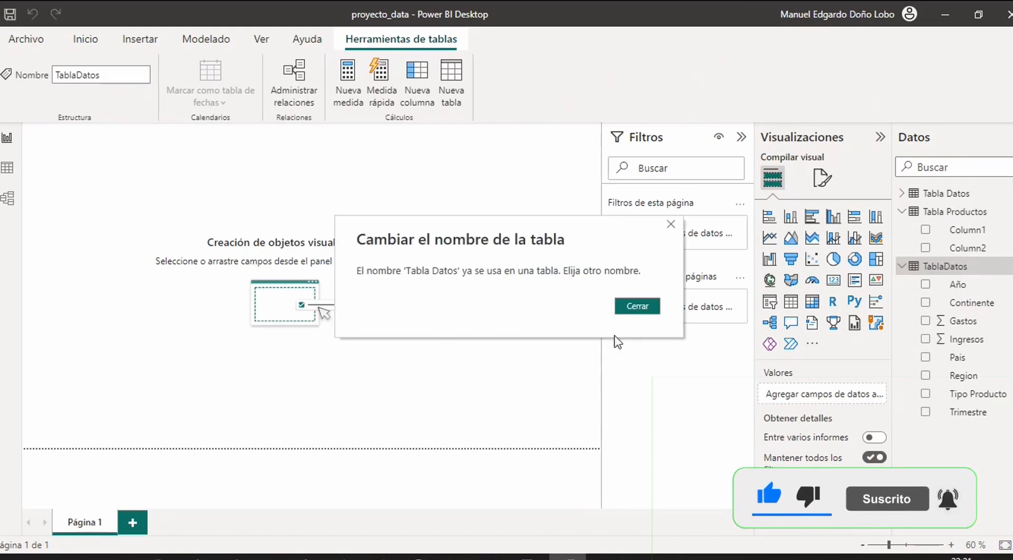
click(640, 306)
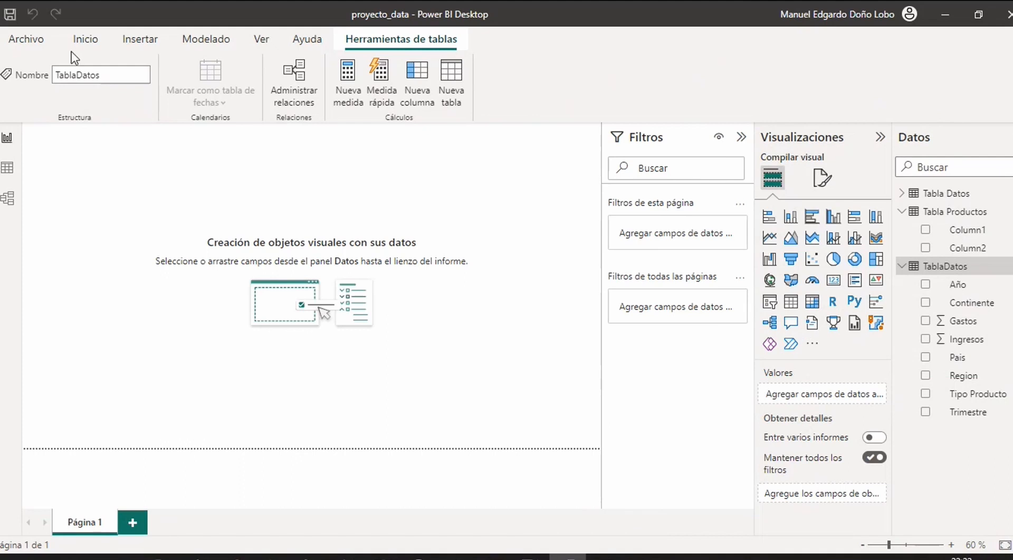
click(29, 42)
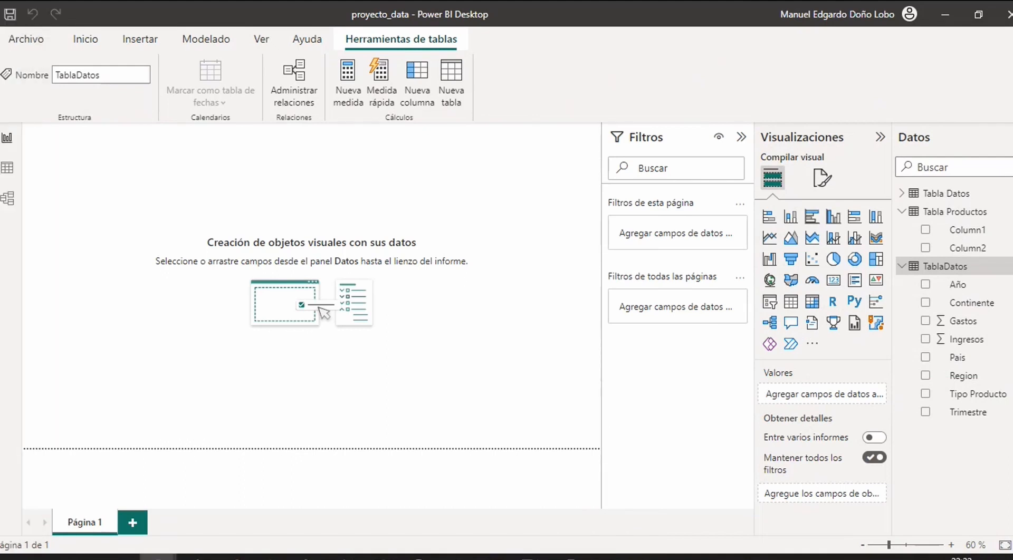